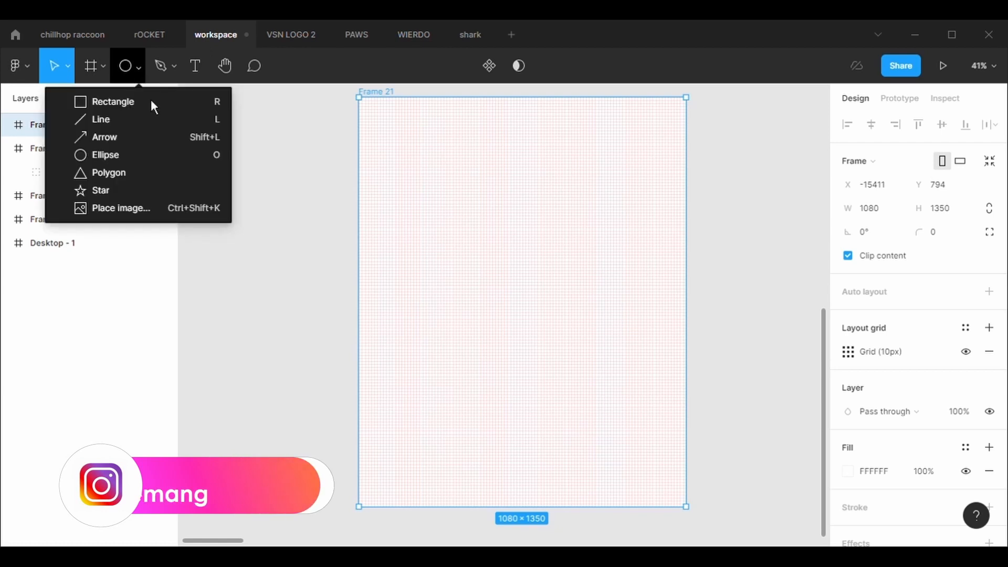
Draw a rectangle about 670 × 780 and centre it horizontally in Frame 21 at about X 205, Y 290
click(150, 100)
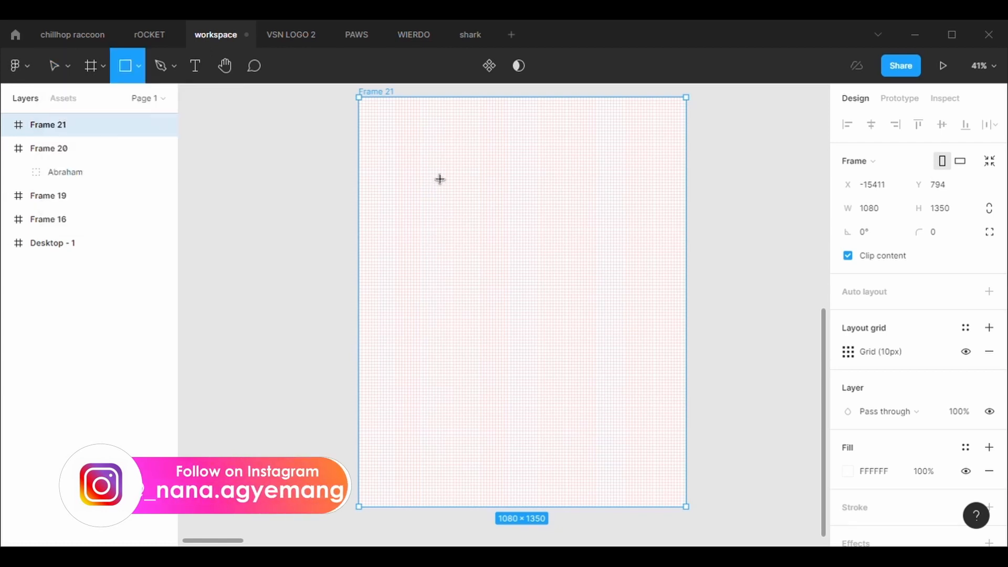
mouse_move(425, 163)
mouse_down()
mouse_move(562, 383)
mouse_move(638, 404)
mouse_up()
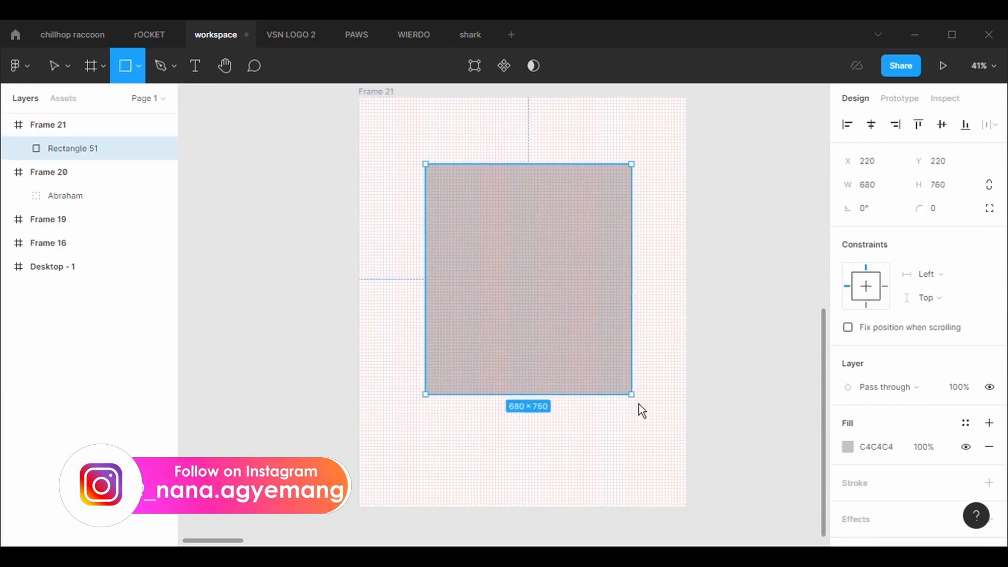
mouse_move(515, 311)
mouse_down()
mouse_move(520, 336)
mouse_move(484, 326)
mouse_move(511, 332)
mouse_up()
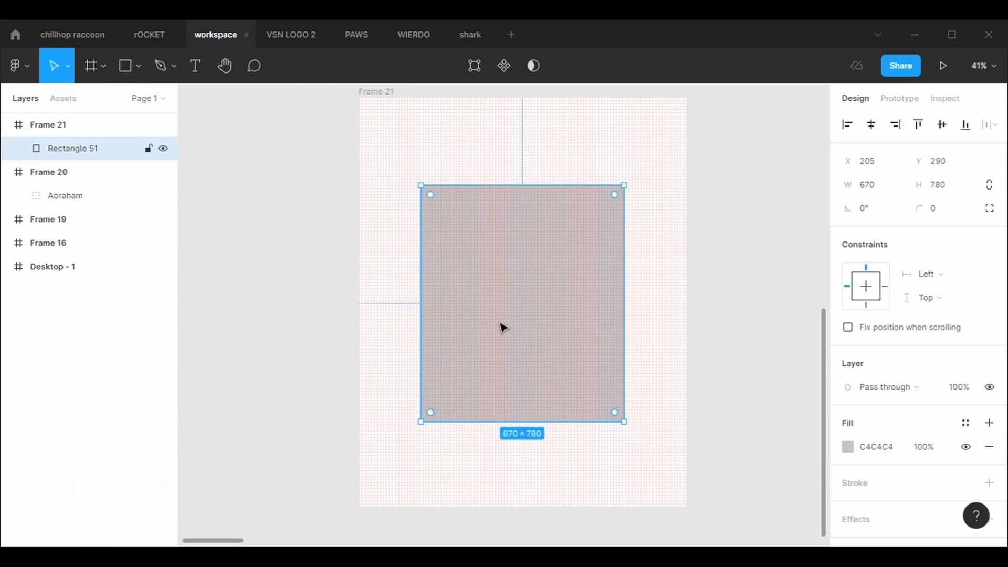
Edit the rectangle's points and pull the midpoint of its upper edge up to a peak at about Y 176
click(475, 65)
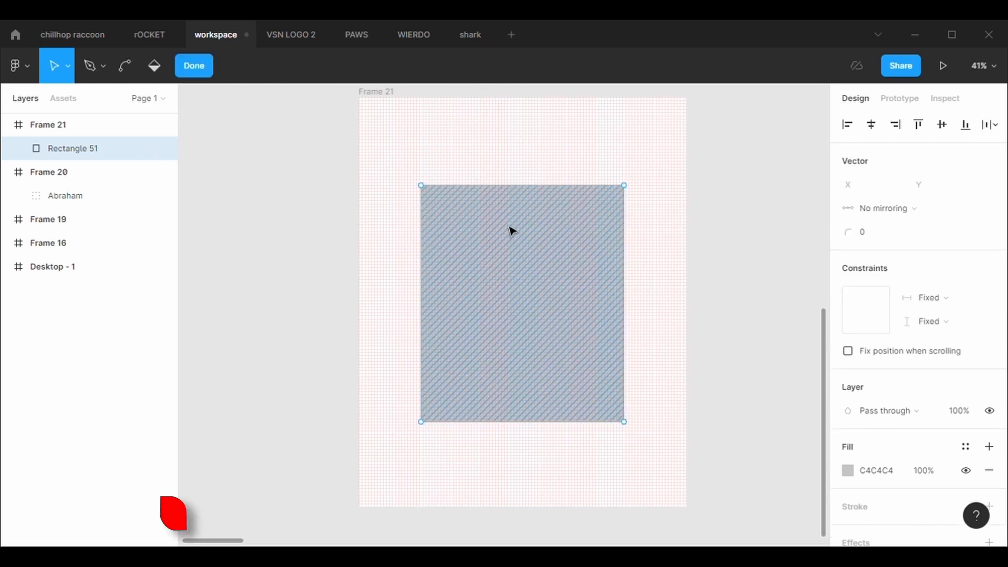
mouse_move(421, 185)
mouse_down()
mouse_move(419, 232)
mouse_move(422, 193)
mouse_up()
key(ctrl+z)
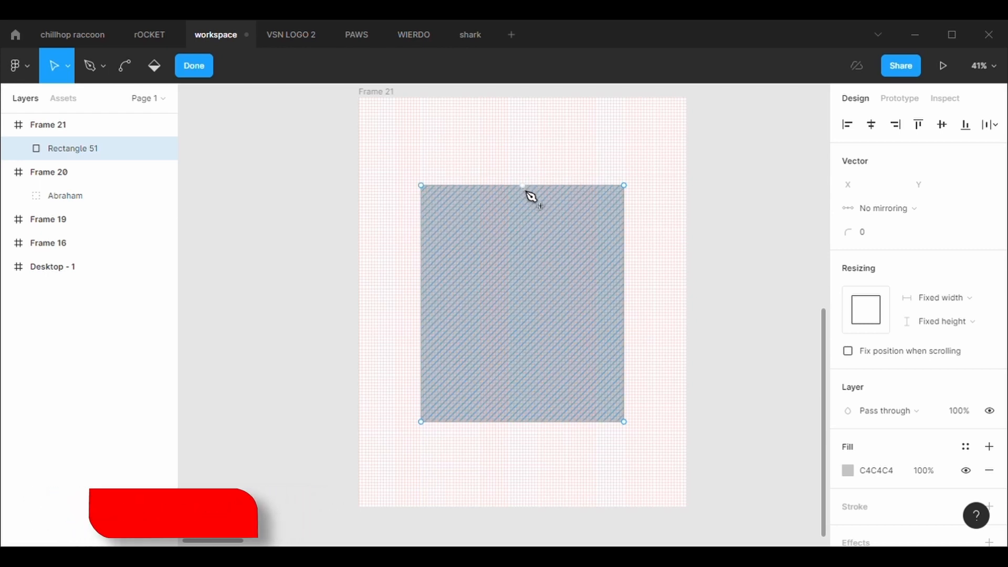
drag(529, 194, 527, 159)
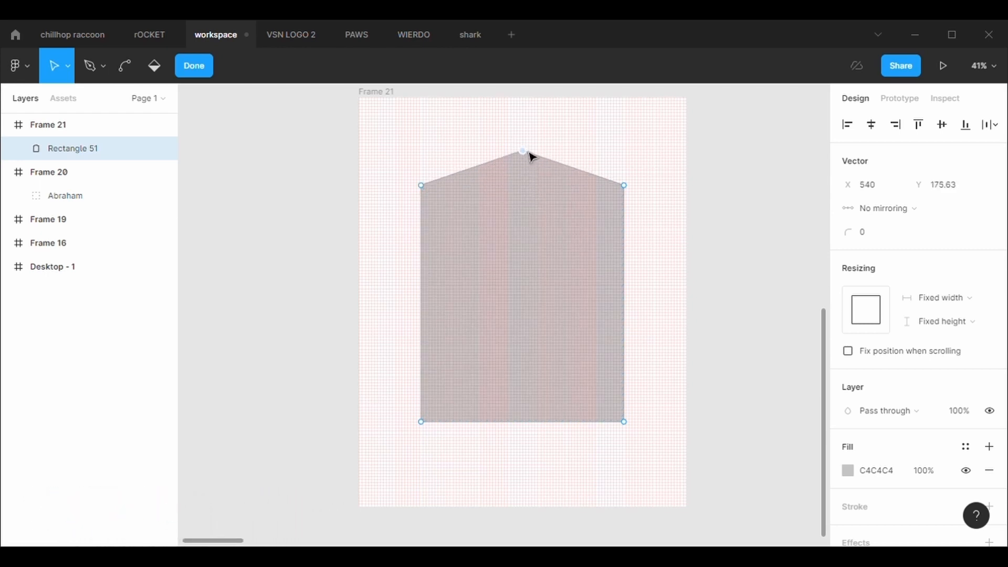
Add a point on each vertical edge and pull them outward to about X 971 and X 125, level at Y 573
drag(630, 304, 660, 282)
scroll(661, 282, up, 3)
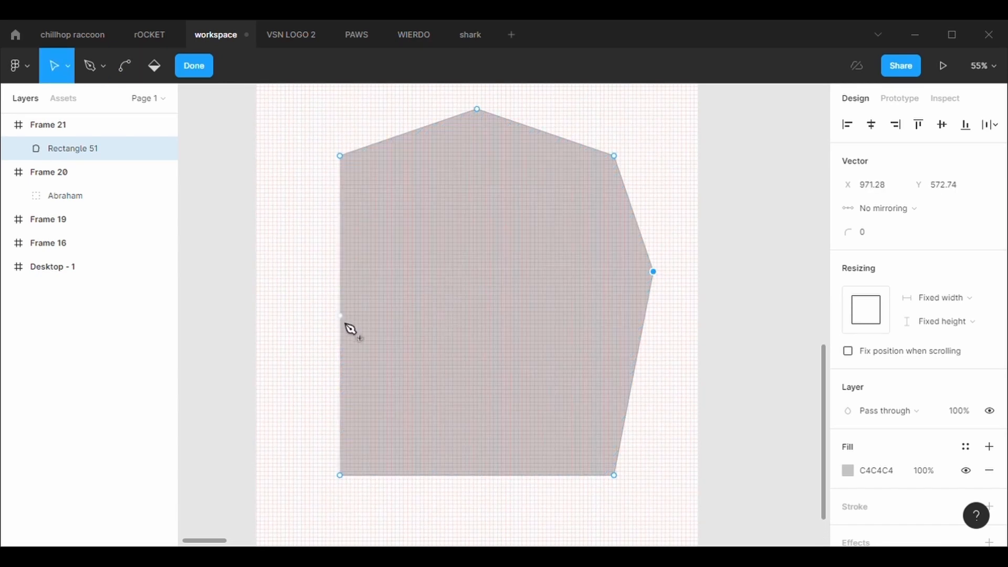
drag(338, 313, 313, 275)
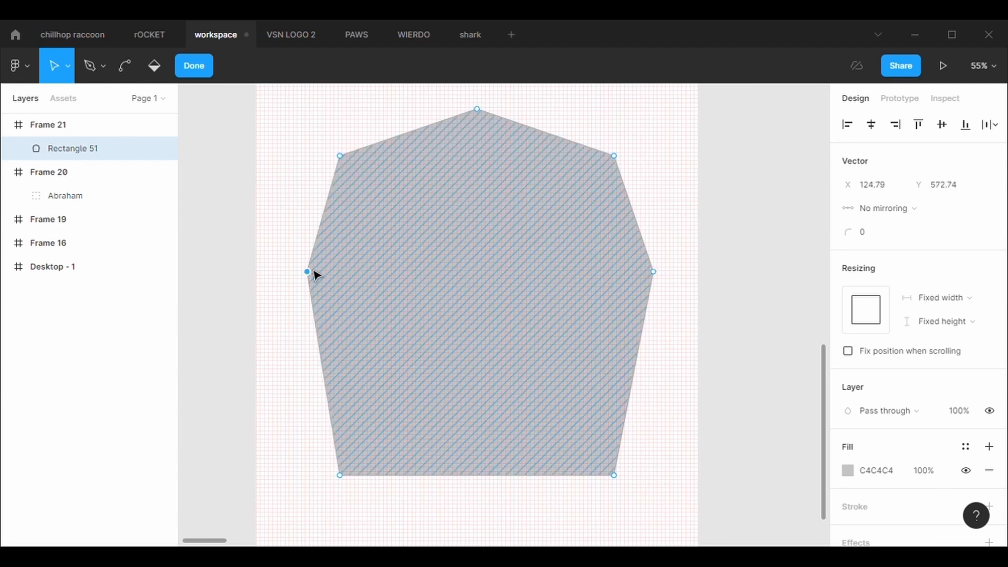
Add inward points on both lower side edges at about Y 717, and move the two bottom corners inward and up to about Y 910
click(330, 373)
drag(335, 378, 382, 335)
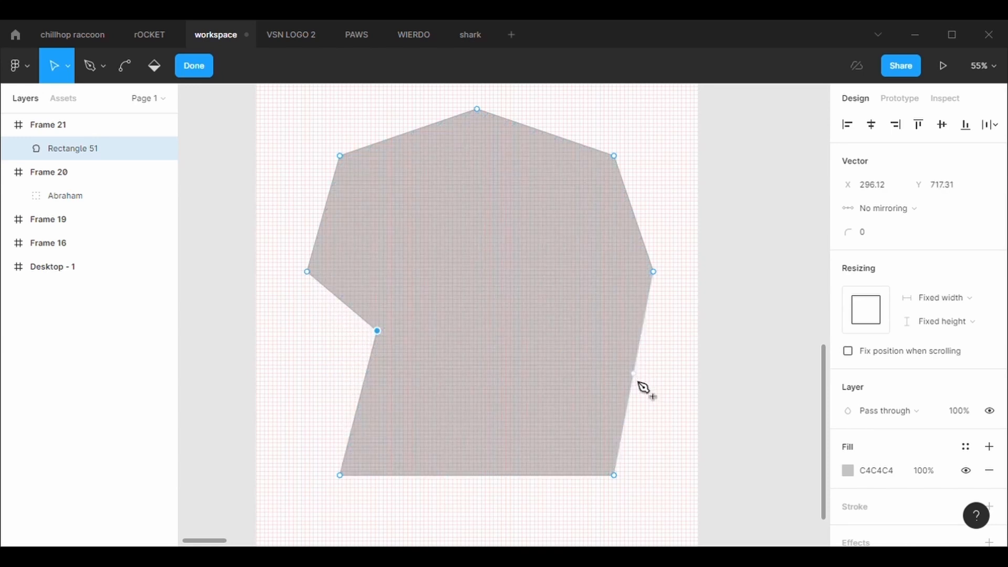
drag(639, 383, 587, 337)
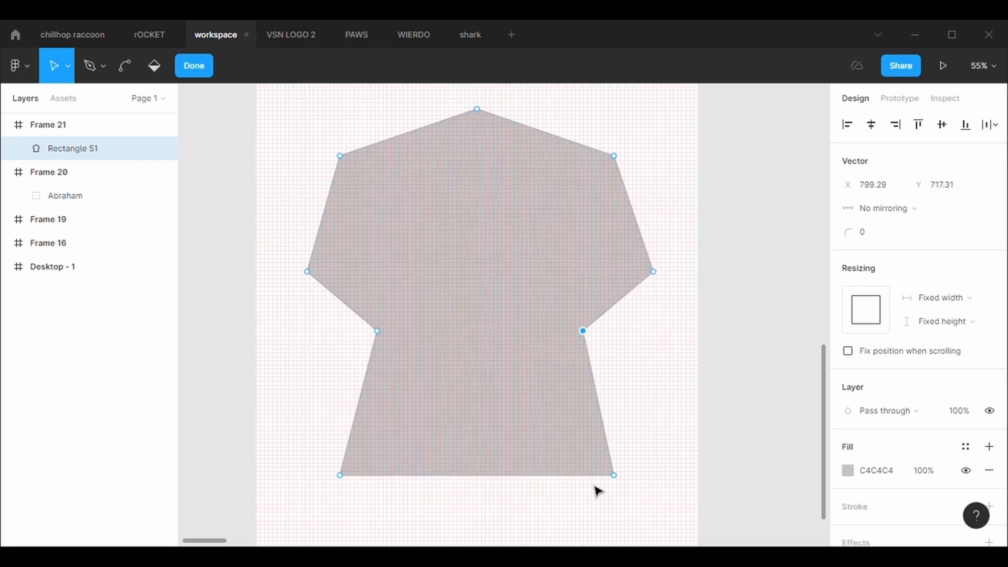
drag(615, 479, 578, 418)
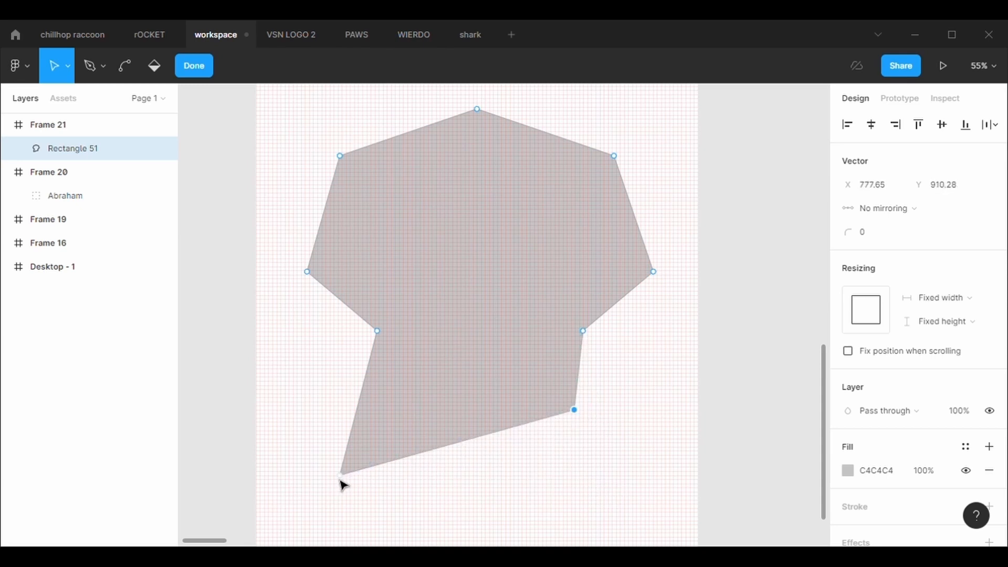
drag(340, 480, 396, 414)
Try a corner radius of 300 on the peak point with the peak raised to about Y 156, and undo both changes
click(479, 110)
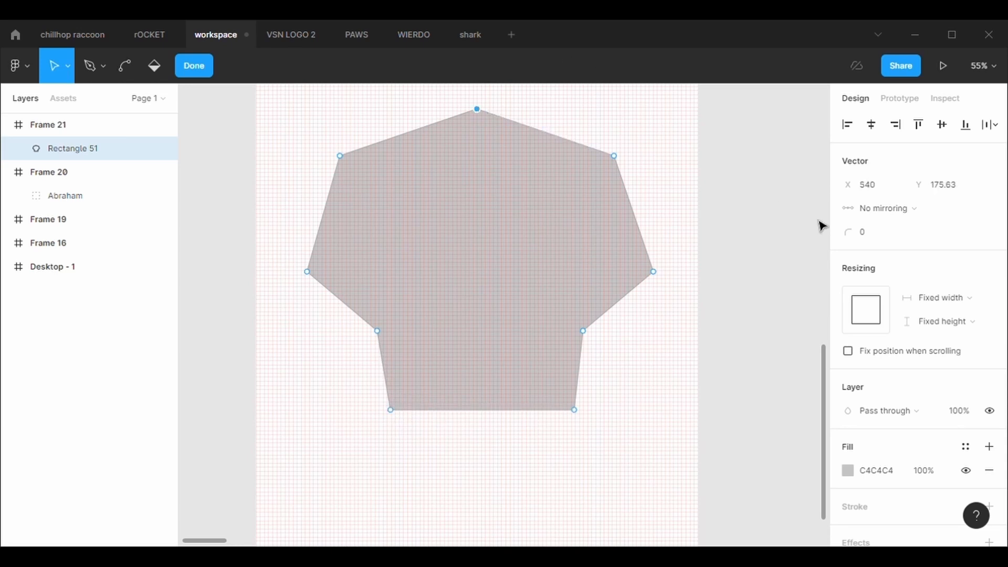
click(891, 242)
text(30)
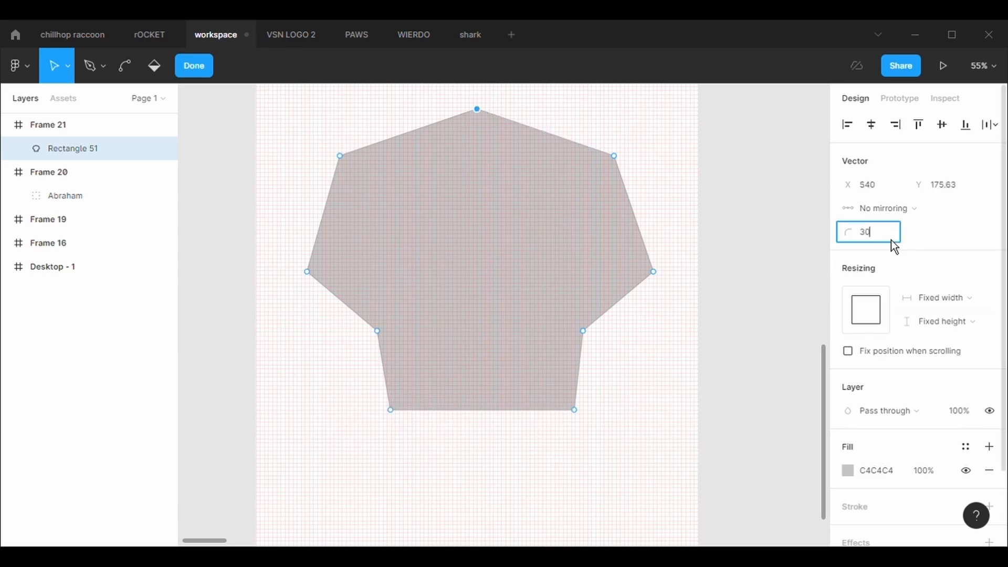
text(0)
key(Return)
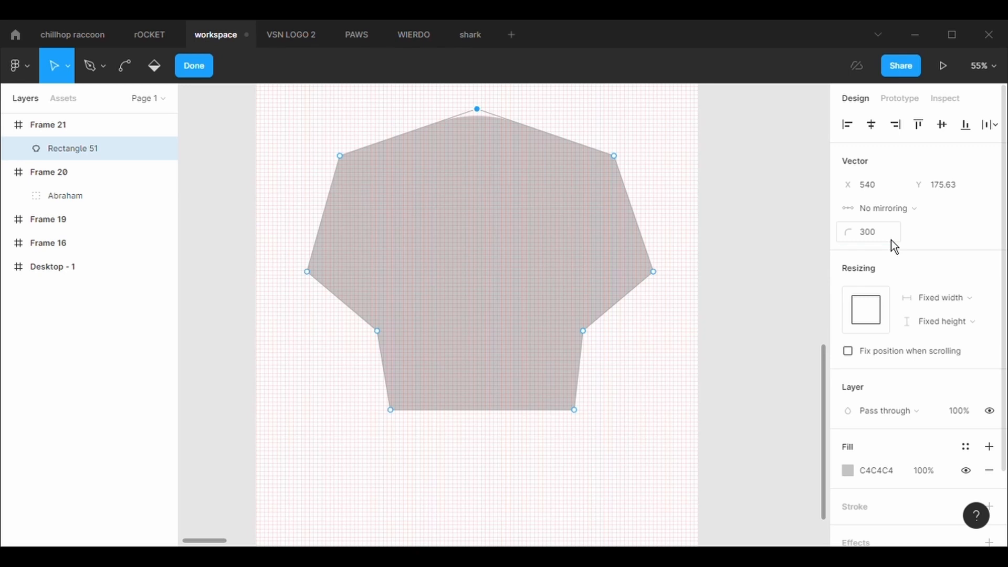
drag(484, 109, 482, 107)
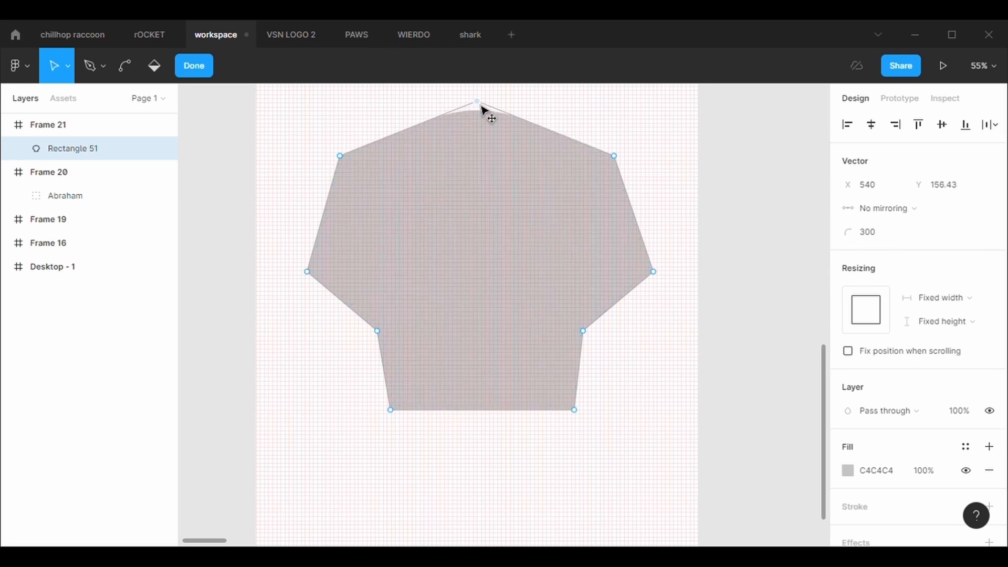
key(ctrl+z)
key(ctrl+z)
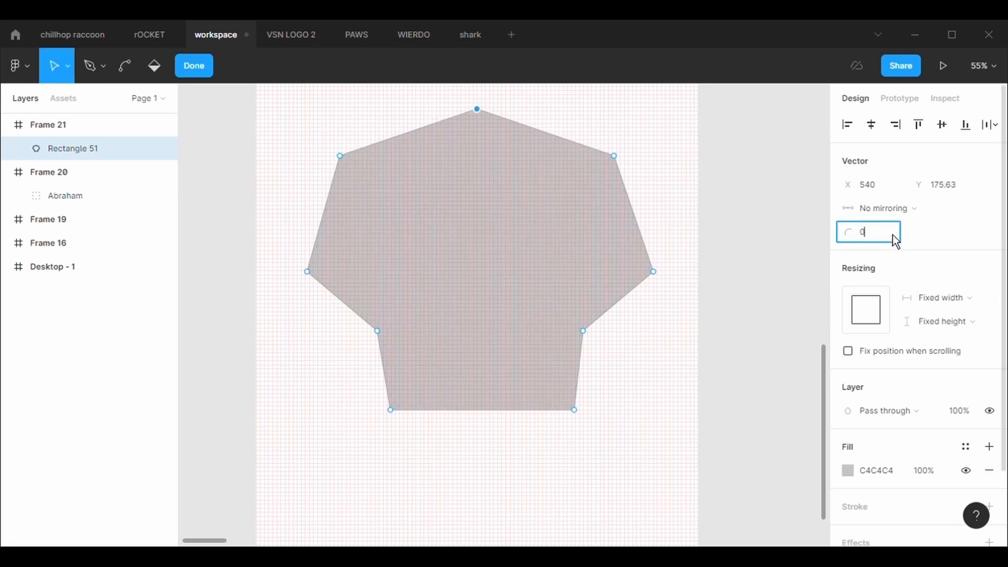
Try corner radii of 100 and 200 on the shape's peak point
click(893, 234)
text(100)
key(Return)
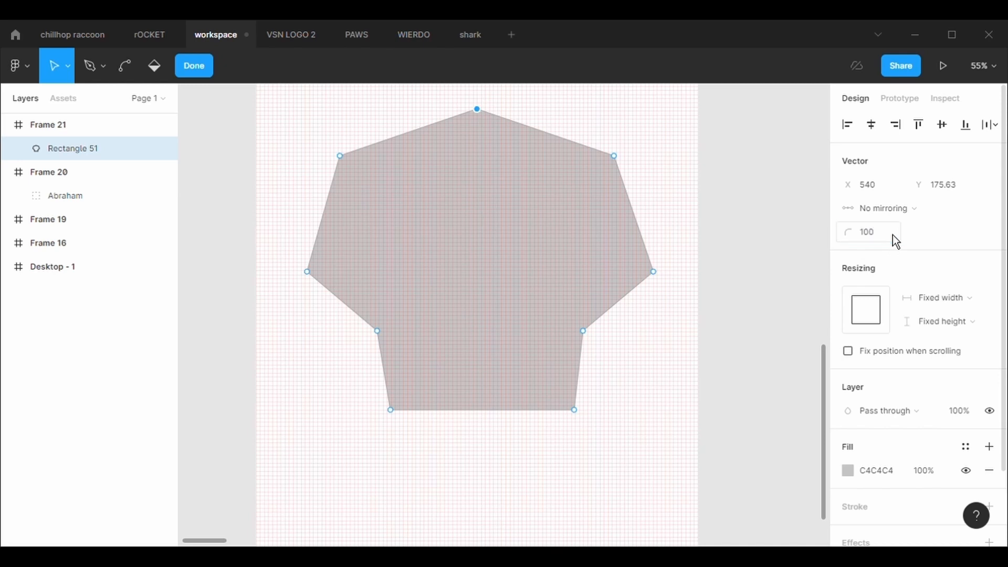
click(892, 235)
text(200)
key(Return)
Raise the peak point to about Y 155 and set its corner radius to 100
drag(492, 111, 481, 106)
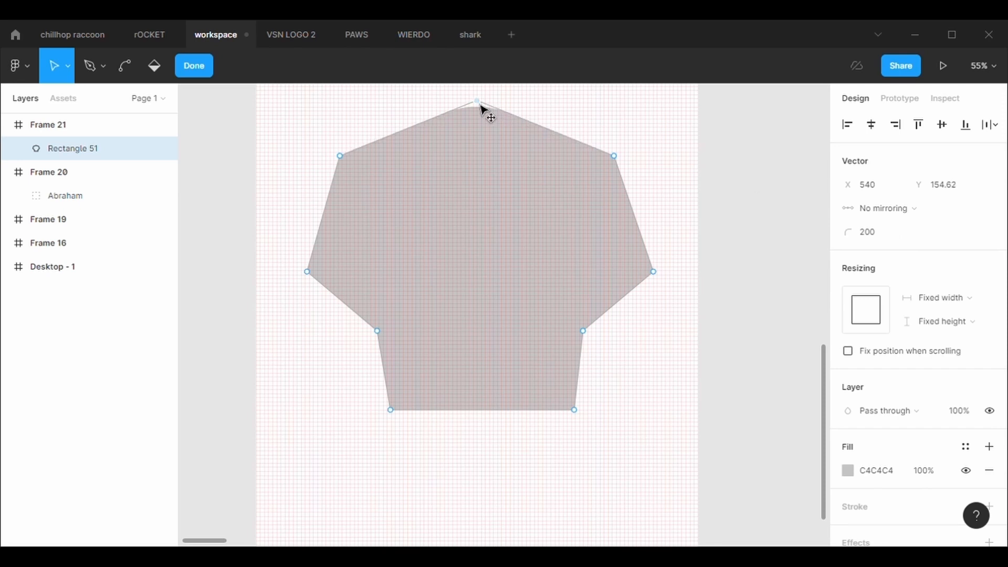
click(890, 233)
key(BackSpace)
text(100)
key(Return)
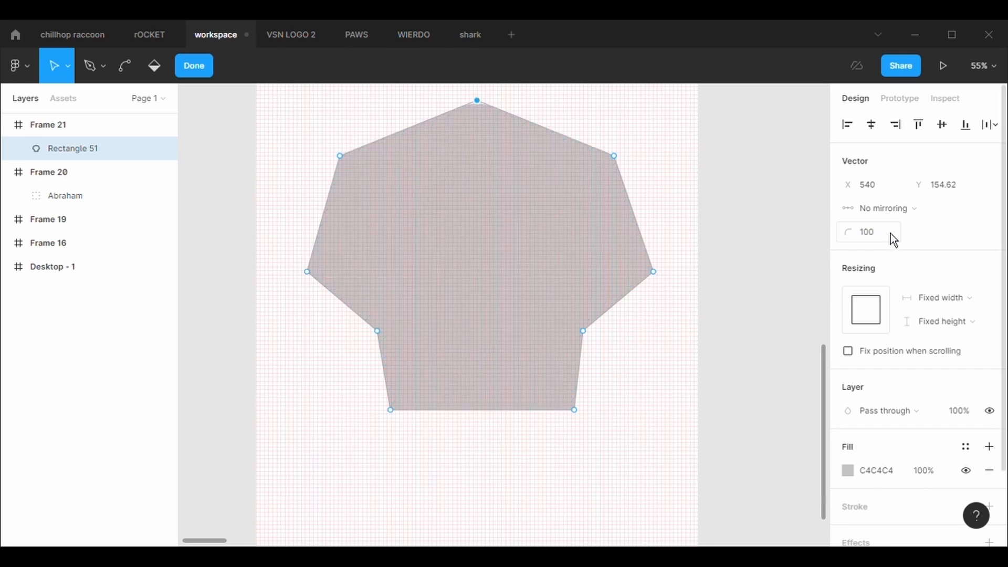
Set the corner radius of the two upper corner points beside the peak to 100 each
click(614, 156)
key(Return)
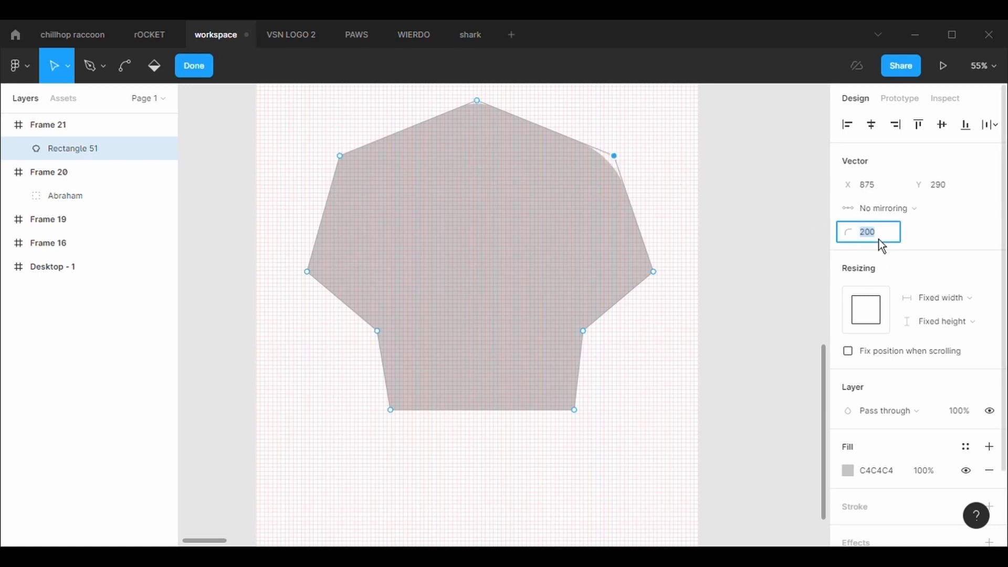
click(878, 240)
text(100)
key(Return)
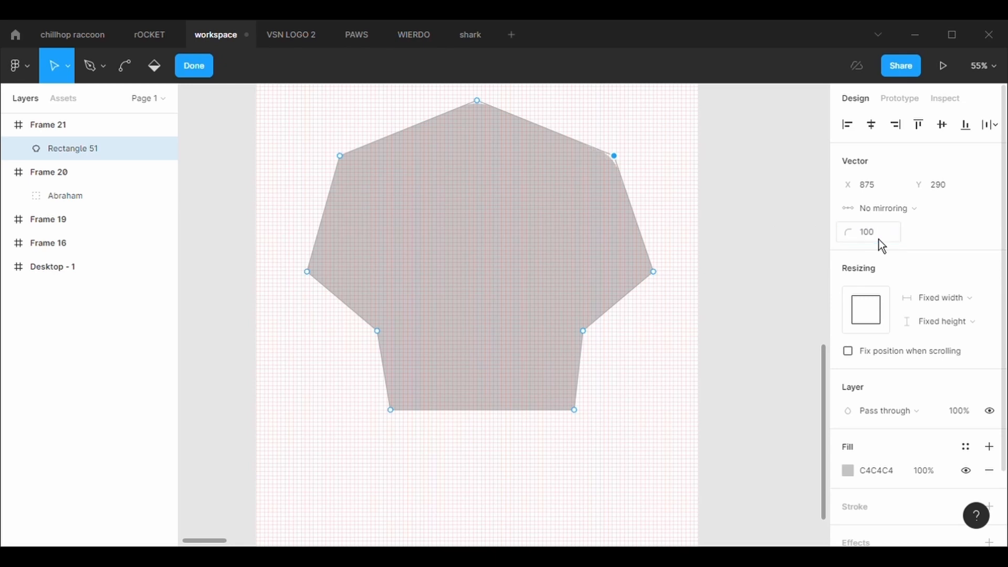
click(341, 156)
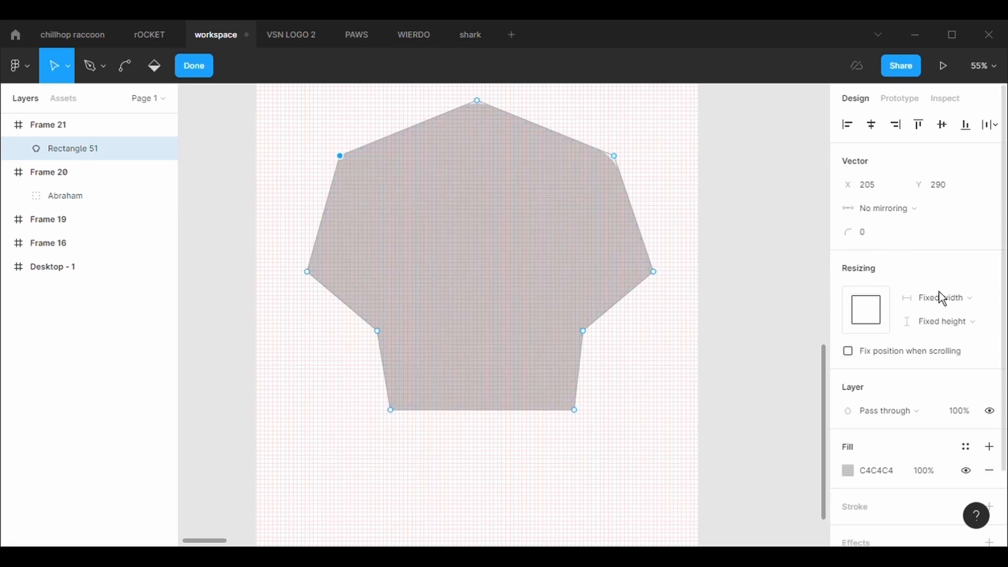
click(899, 242)
text(100)
key(Return)
Set the corner radius of the two outermost side points to 50 each
click(653, 272)
click(885, 241)
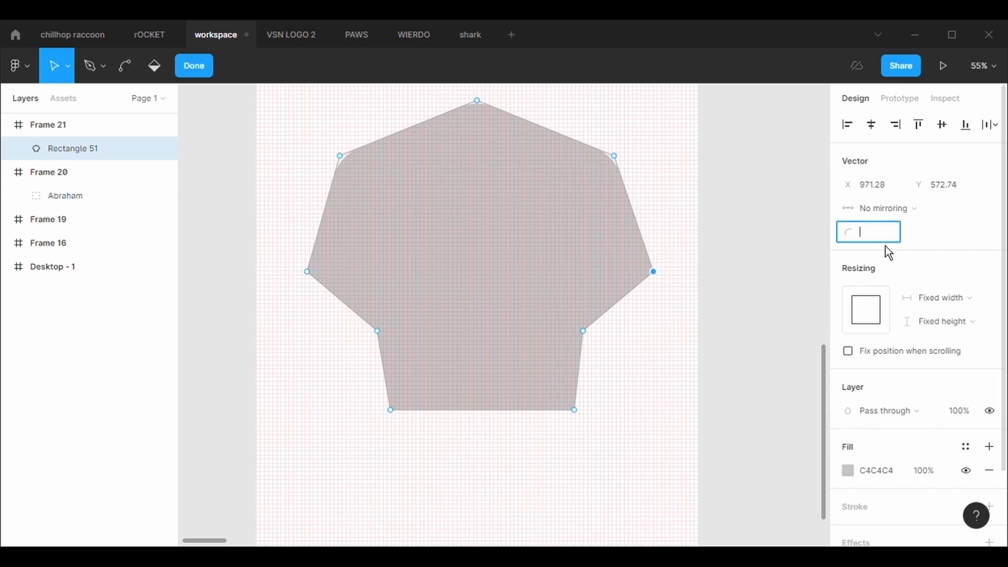
text(50)
key(Return)
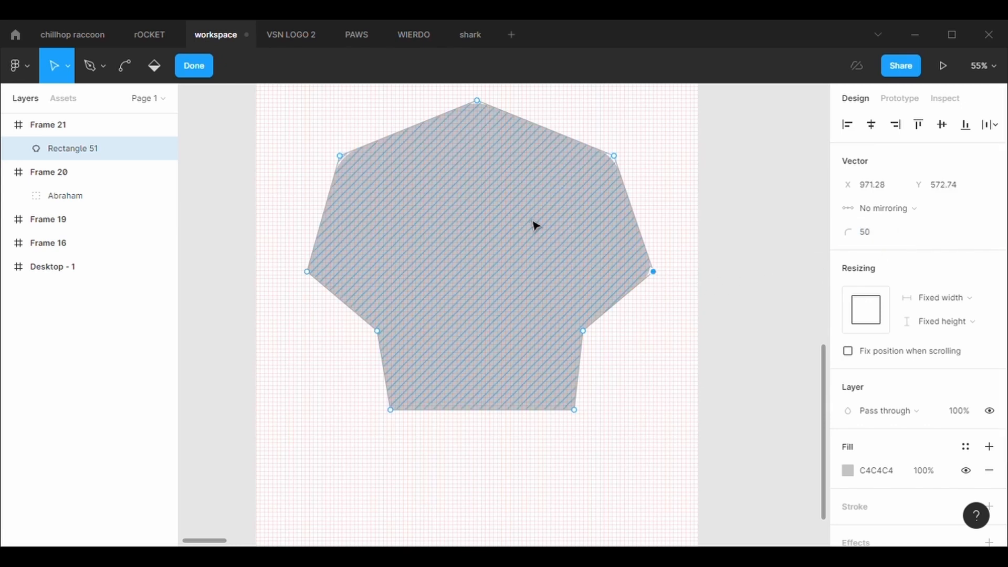
click(308, 273)
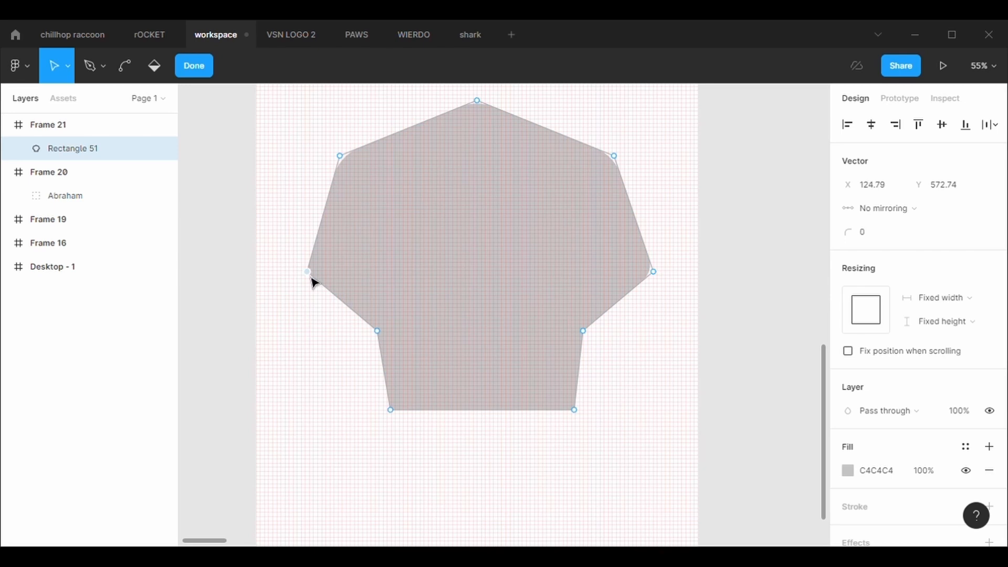
click(880, 237)
text(50)
key(Return)
Set the corner radius of the two inward points below the outermost side points to 100 each
click(582, 331)
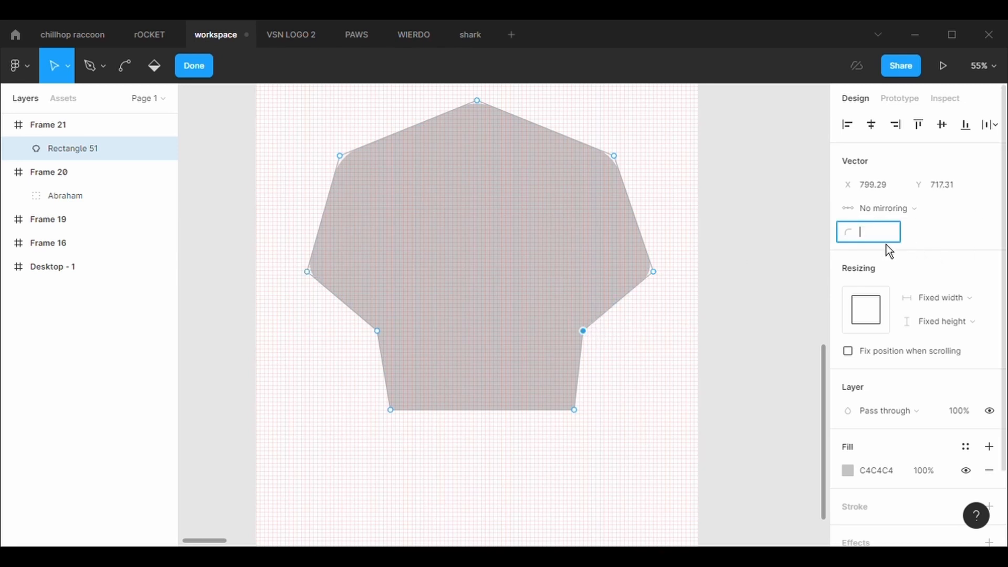
text(100)
key(Return)
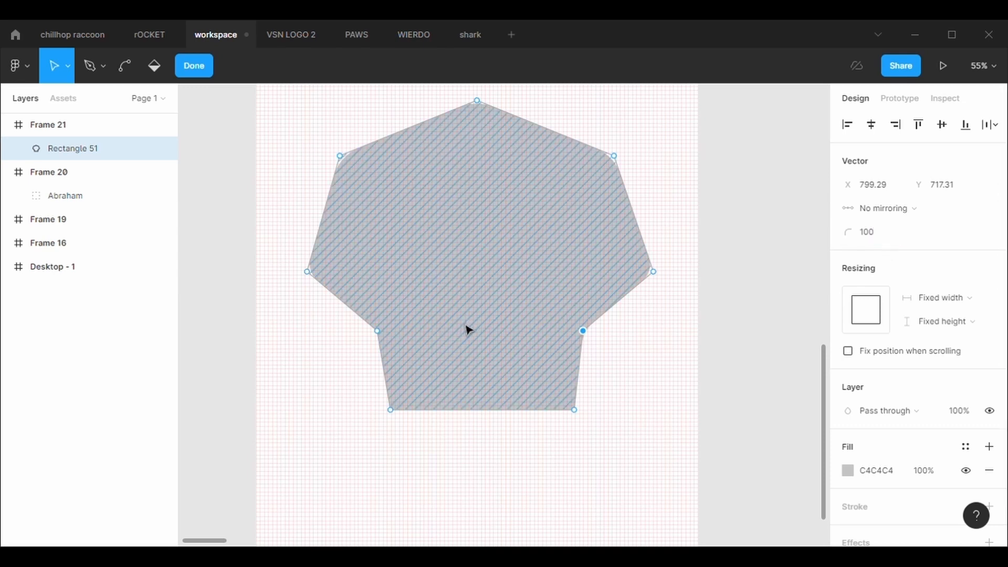
click(379, 333)
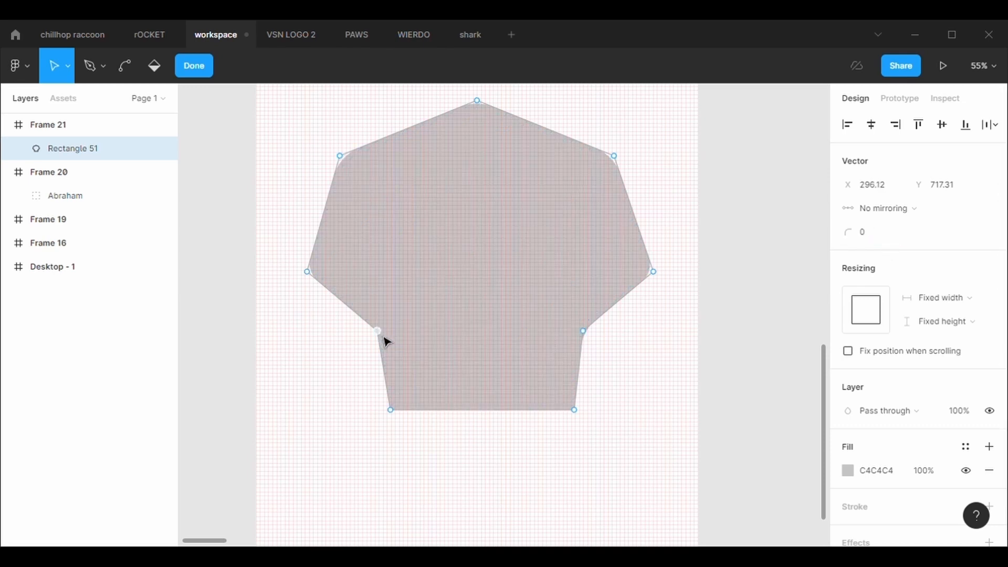
click(880, 240)
text(100)
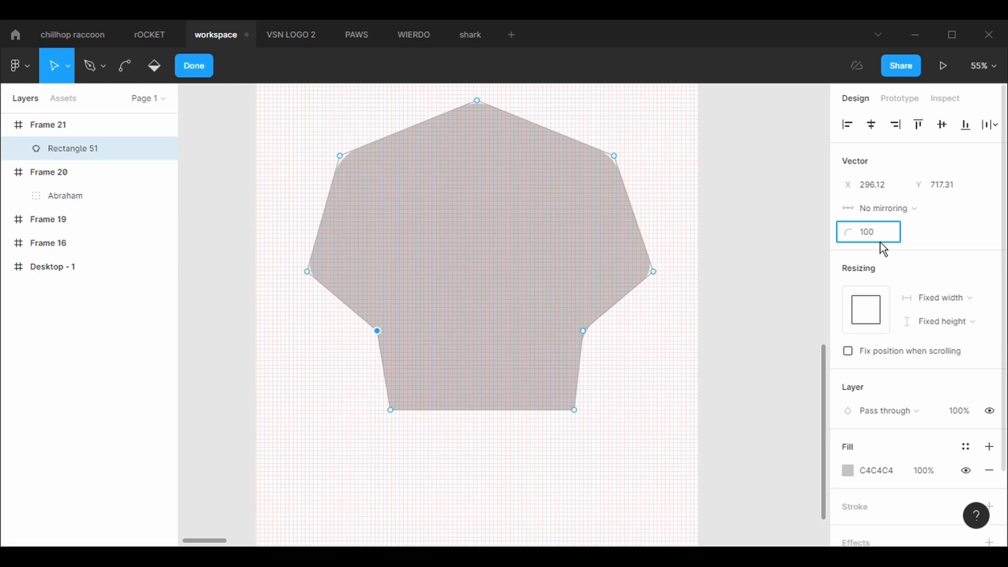
key(Return)
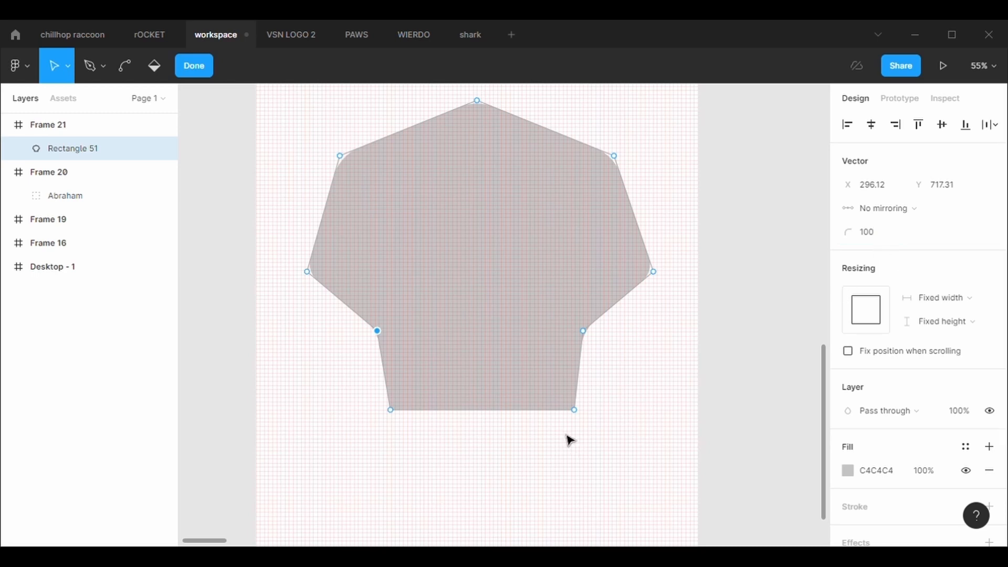
Set the corner radius of both bottom corner points to 50, finish editing the vector and deselect the shape
click(575, 411)
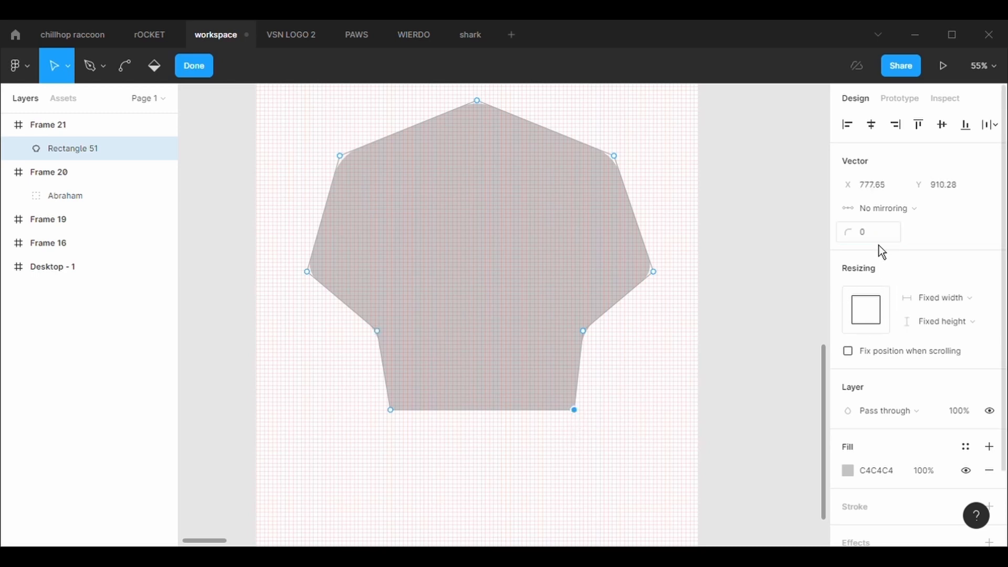
text(50)
key(Return)
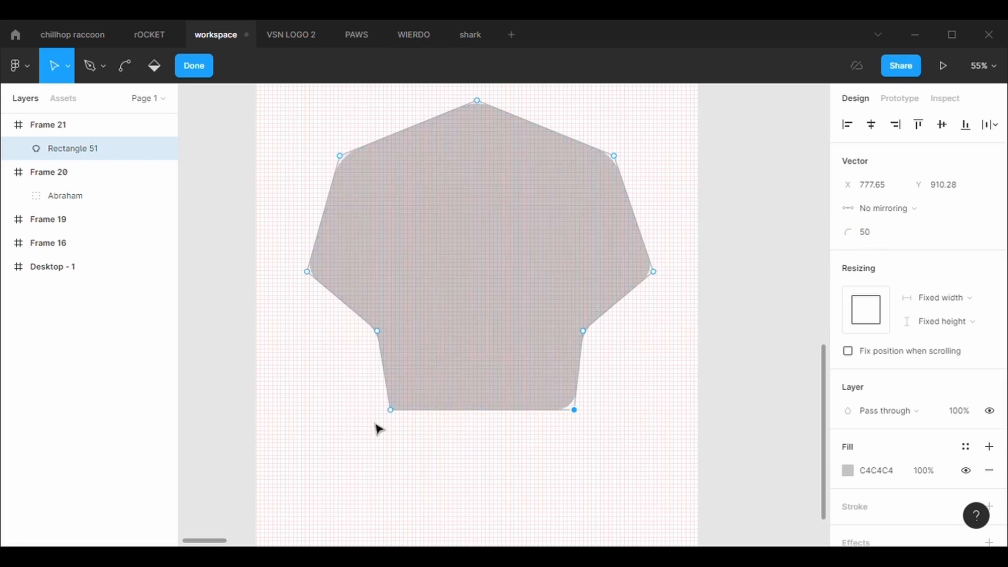
click(391, 411)
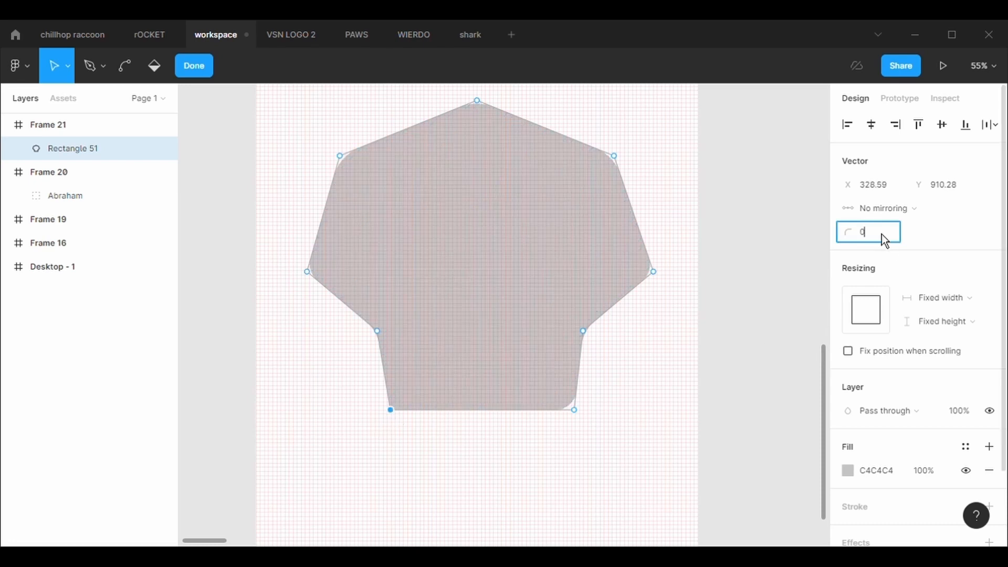
key(Return)
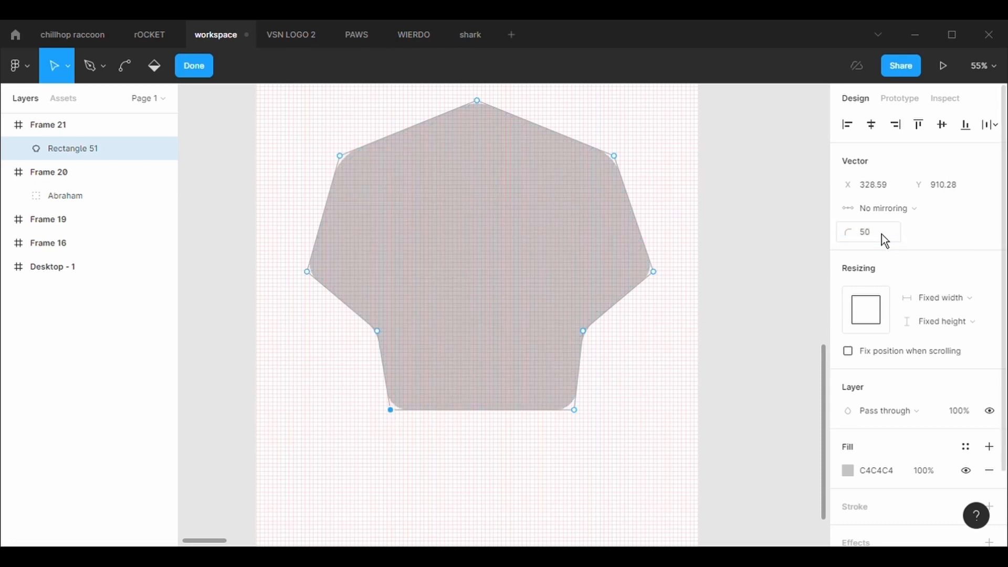
click(648, 436)
key(Return)
click(644, 437)
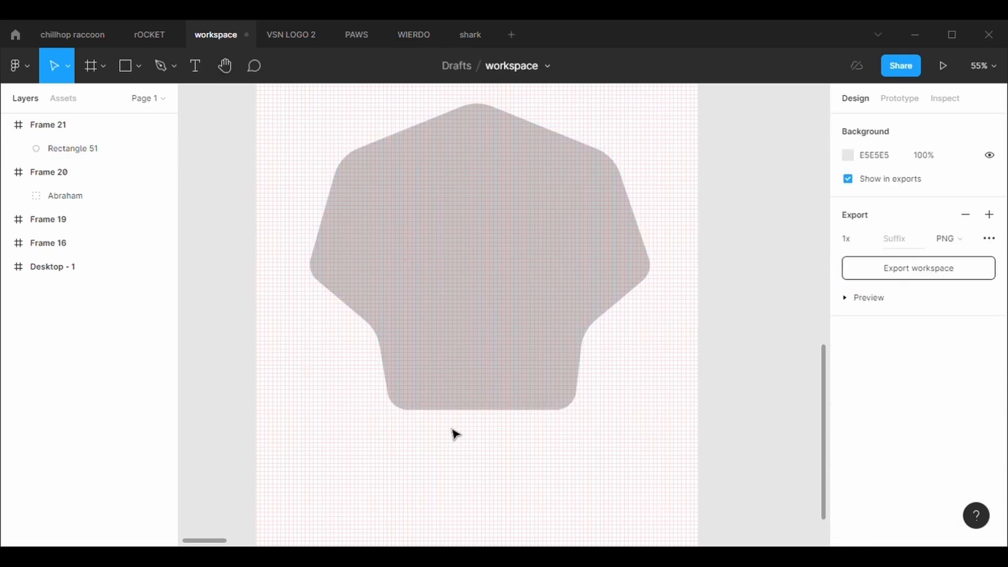
Set the stroke thickness of the rounded head shape to 5
click(549, 327)
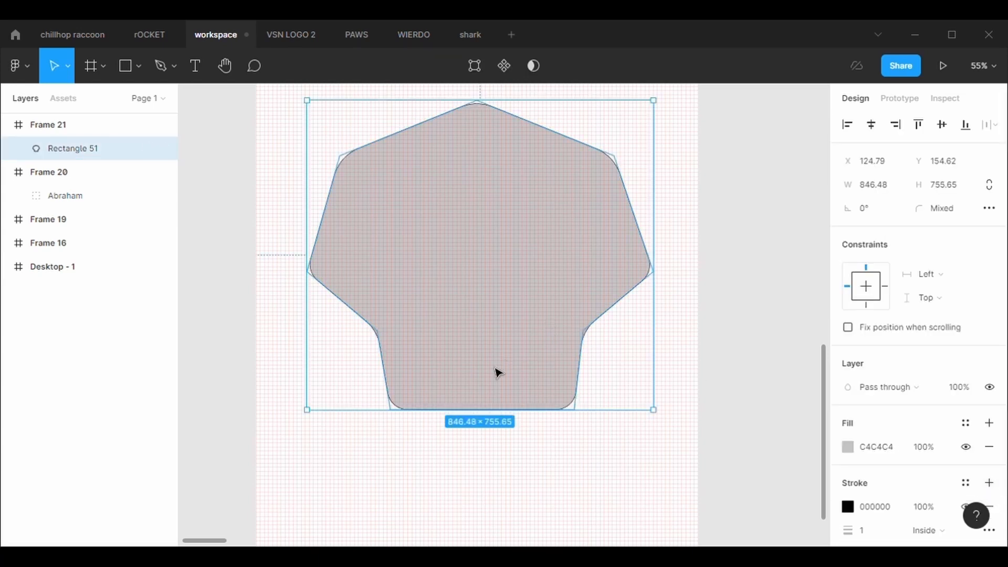
scroll(495, 367, up, 2)
scroll(495, 367, down, 2)
scroll(495, 368, up, 2)
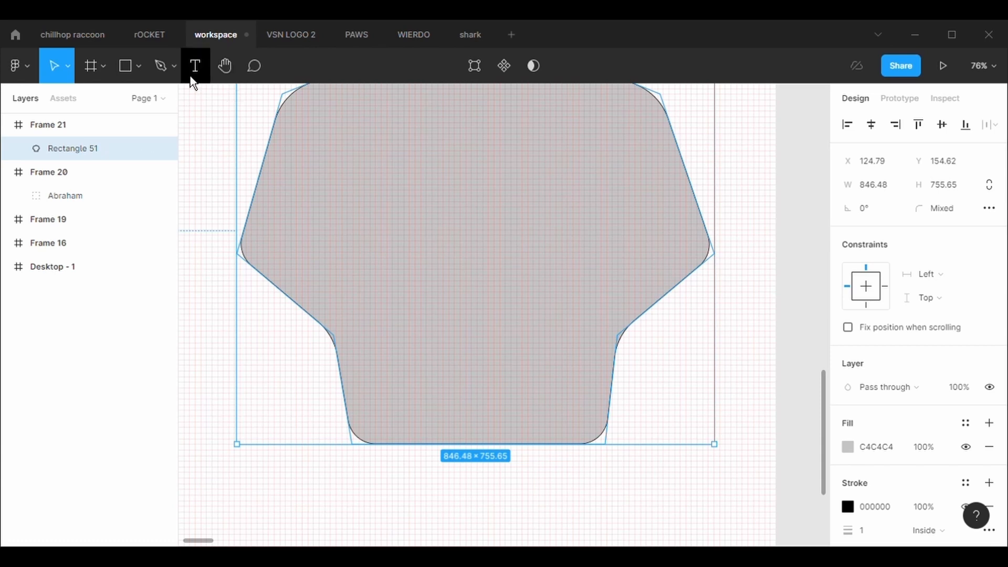
click(168, 78)
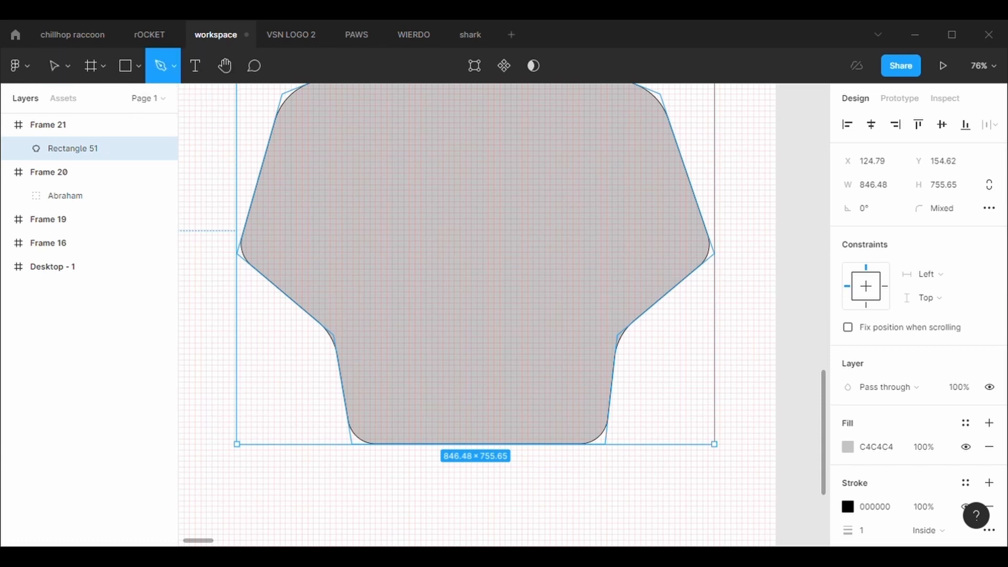
key(v)
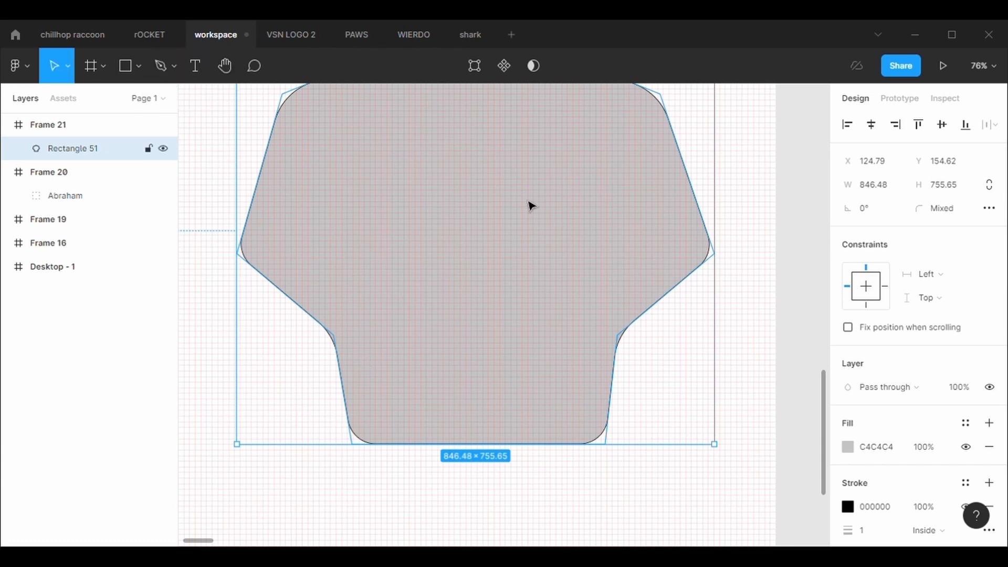
click(874, 531)
text(5)
key(Return)
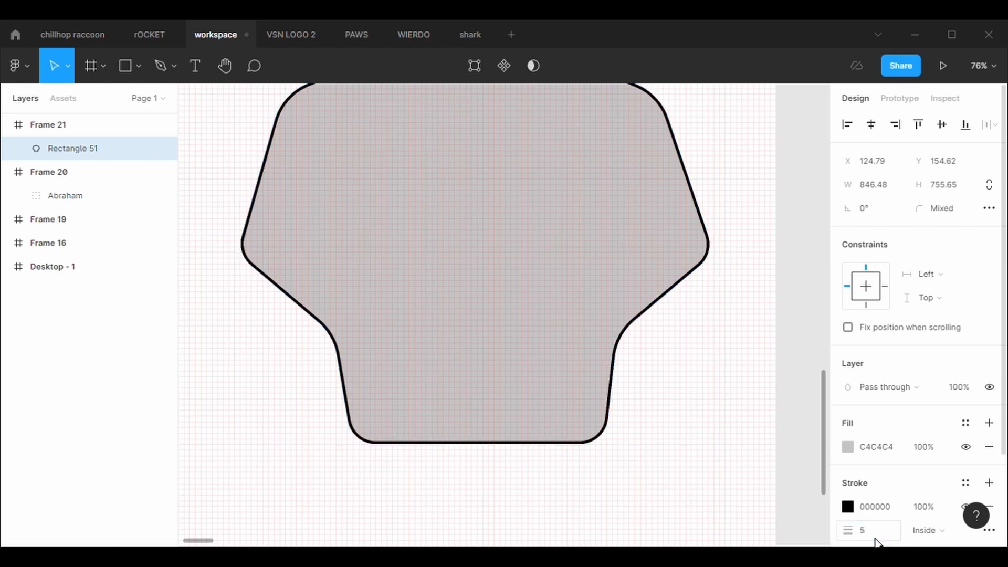
Draw a triangle about 210 × 270 within the head shape's right half and add a black stroke to it
scroll(672, 485, up, 2)
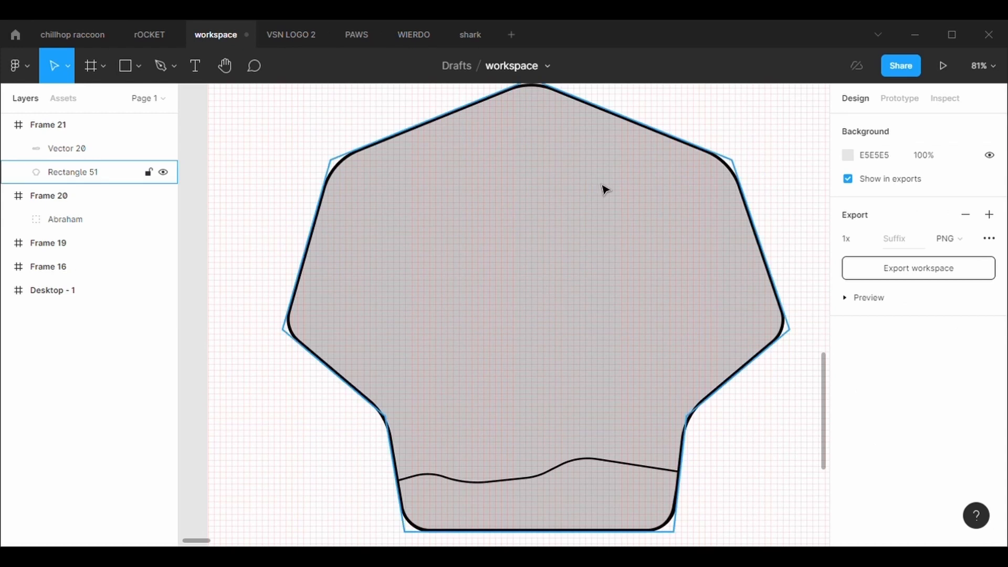
key(Escape)
click(138, 67)
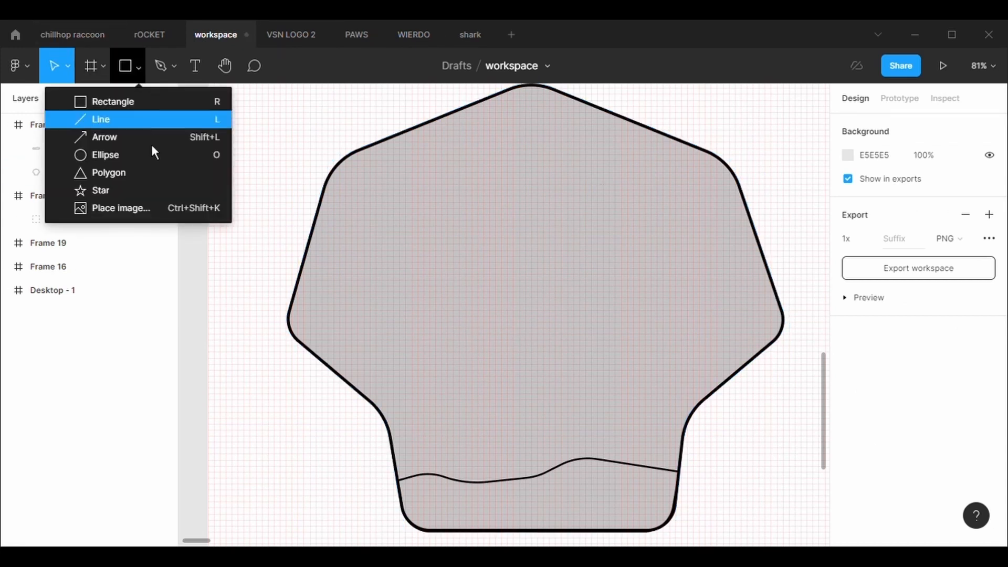
click(157, 171)
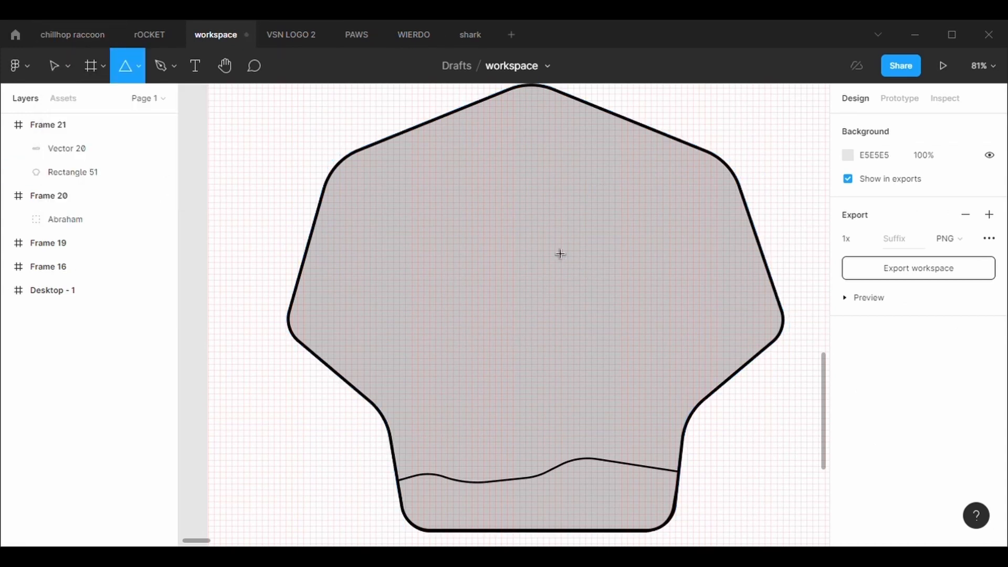
drag(561, 238, 695, 409)
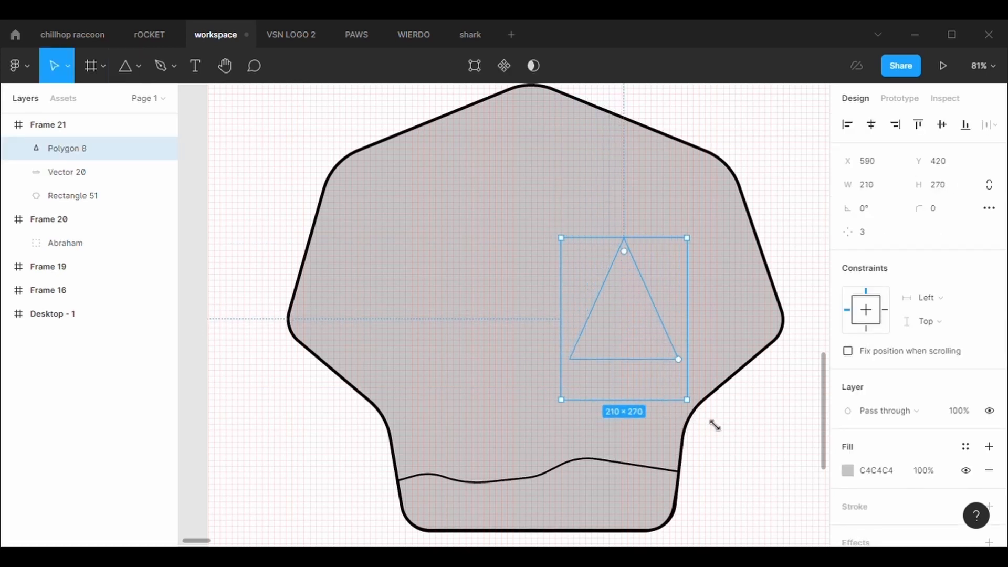
click(878, 513)
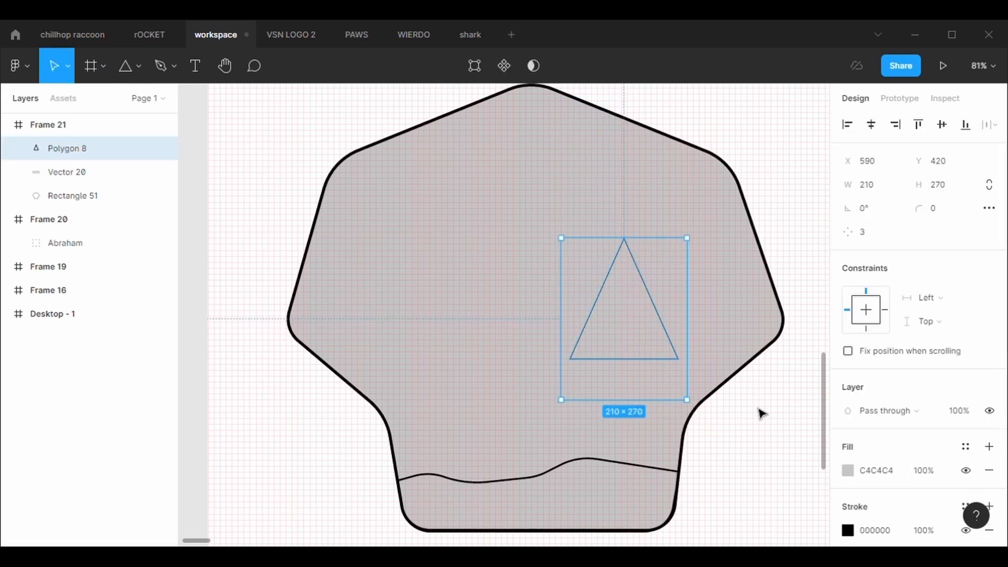
Reshape the triangle by moving its apex left to about X 673 and raising its lower right corner to about X 780, Y 592
click(474, 66)
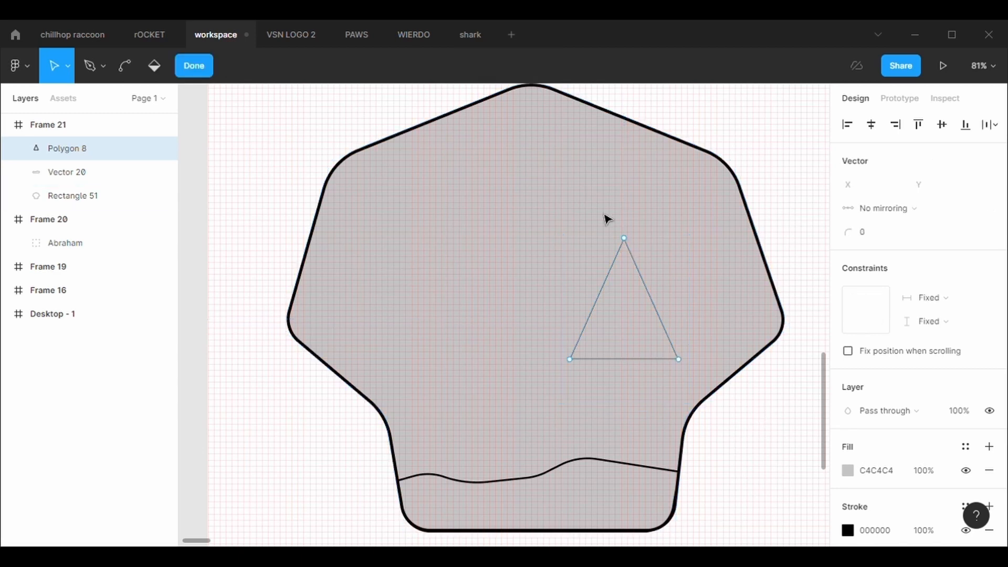
drag(628, 239, 615, 239)
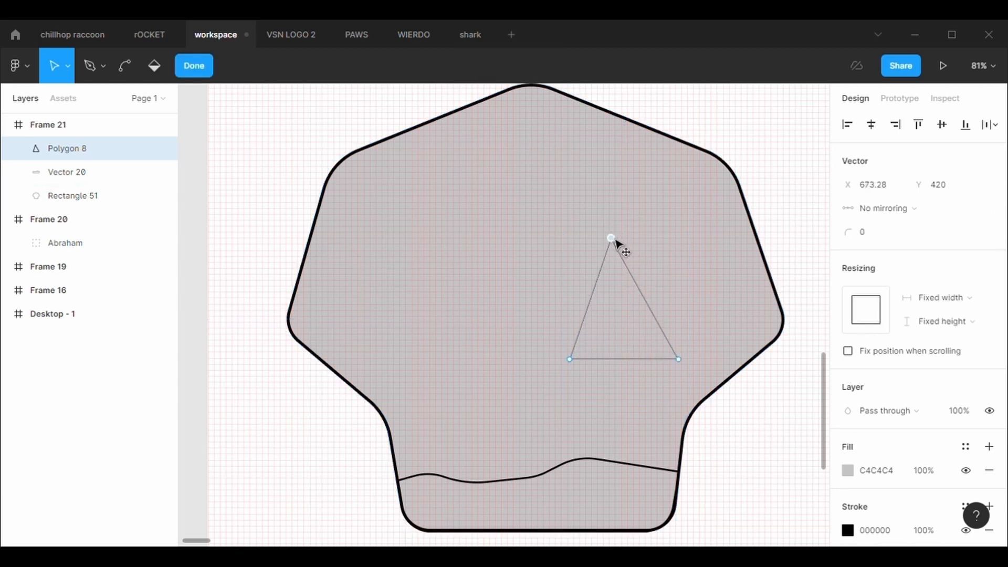
drag(684, 364, 677, 347)
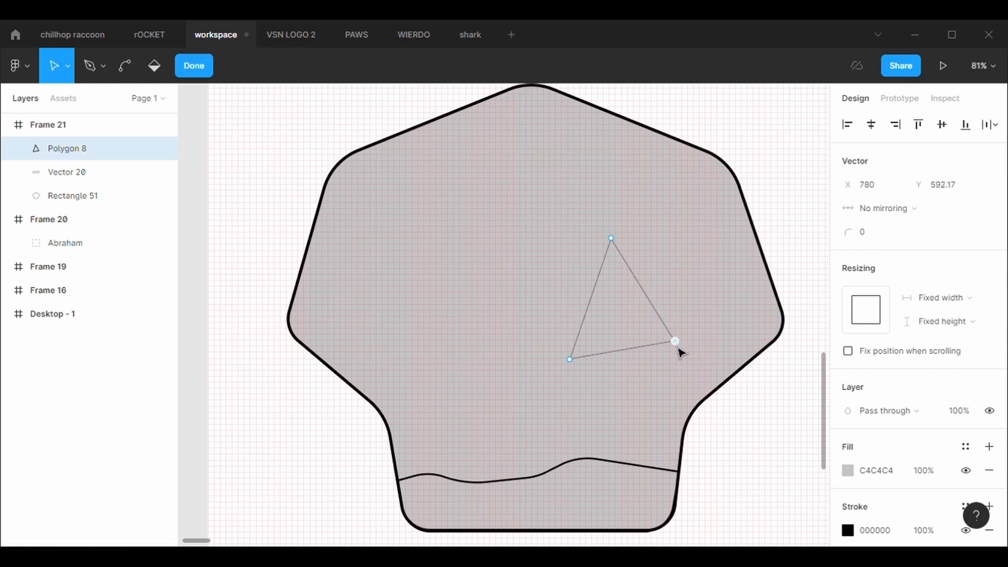
Bend the triangle's right edge outward and its left edge slightly, and finish editing the vector
click(125, 65)
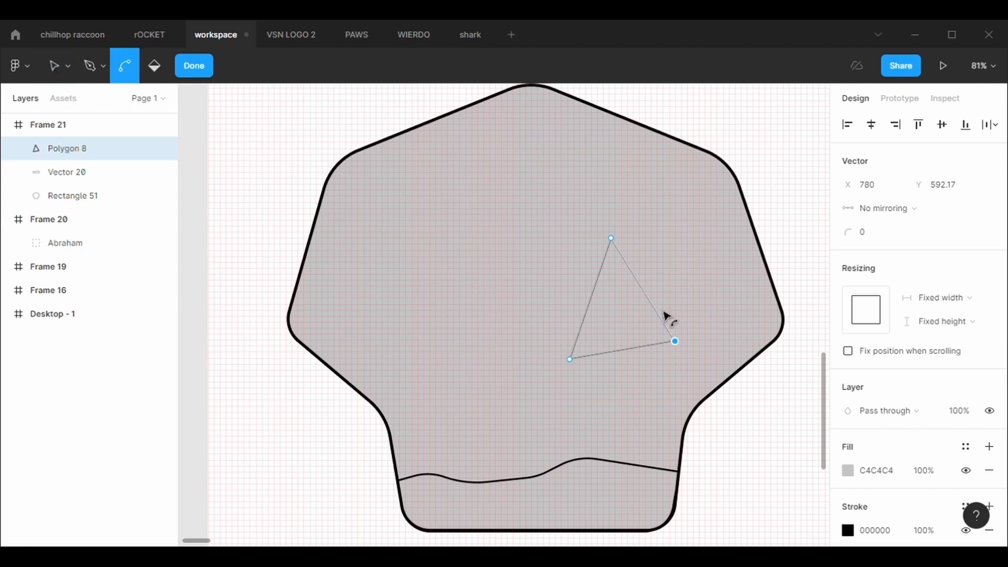
drag(653, 306, 658, 301)
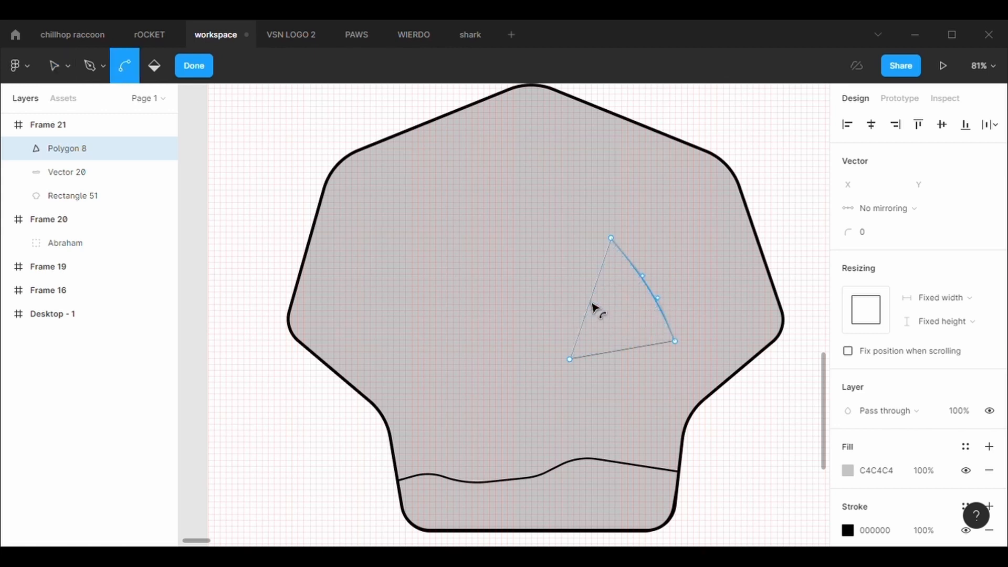
drag(592, 306, 595, 311)
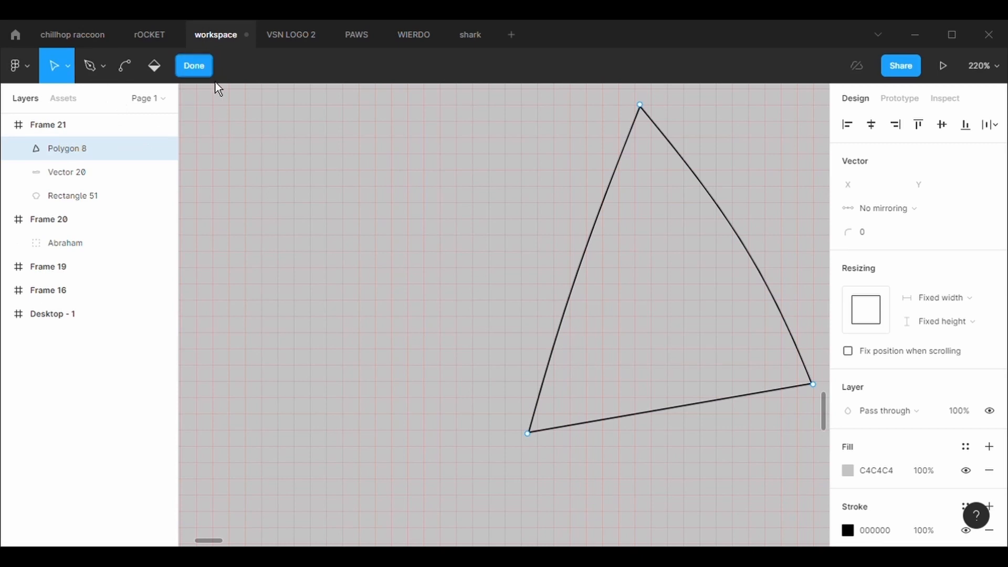
key(Escape)
Draw a narrow triangle about 59 × 150 just left of the curved triangle
click(143, 65)
click(140, 173)
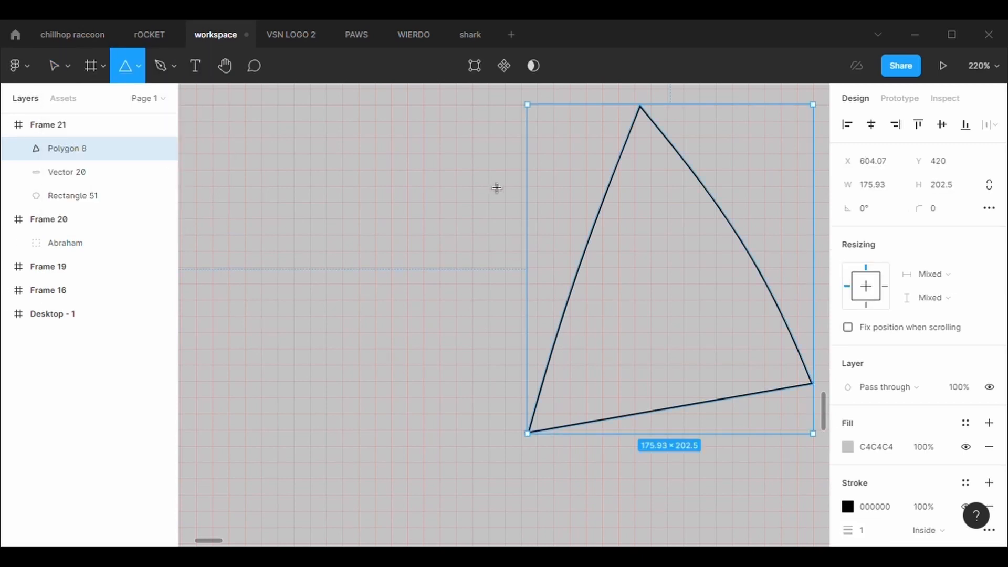
mouse_move(513, 119)
mouse_down()
mouse_move(443, 373)
mouse_move(421, 362)
mouse_up()
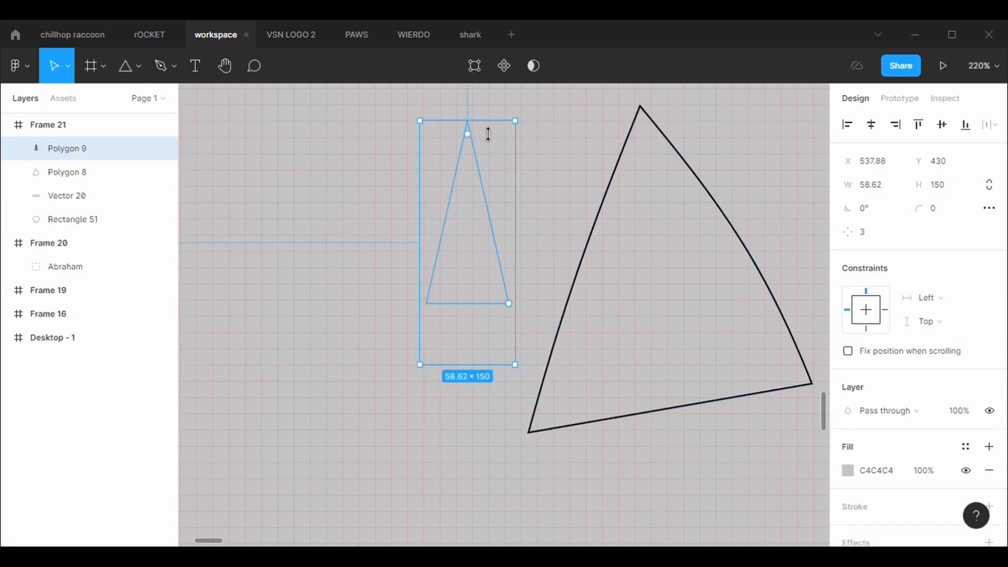
Move the narrow triangle's apex onto the tip of the curved triangle, at about X 673.5, Y 420.7
key(Return)
drag(467, 121, 646, 112)
key(ctrl)
scroll(644, 112, up, 10)
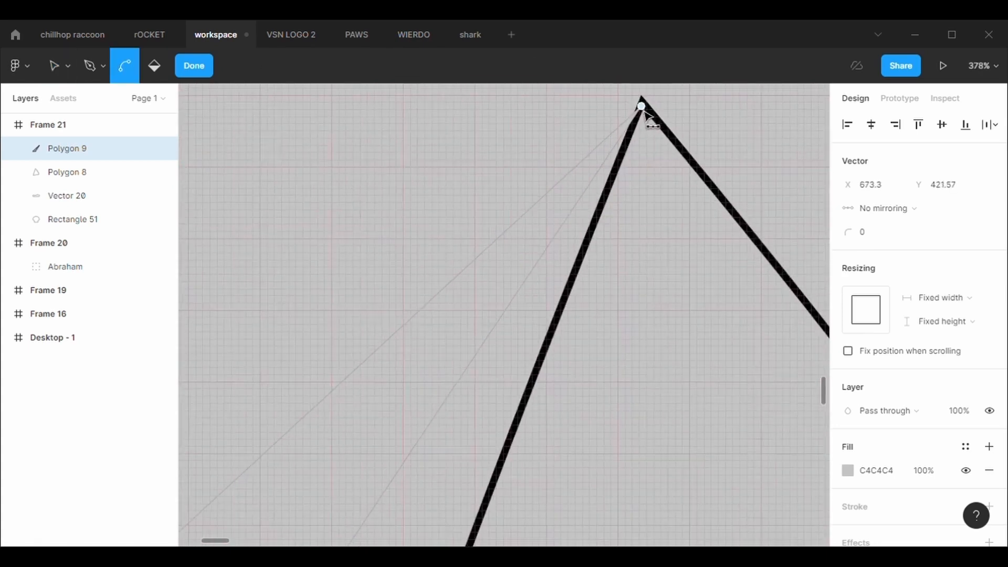
scroll(645, 111, down, 1)
drag(644, 112, 647, 103)
scroll(540, 233, down, 6)
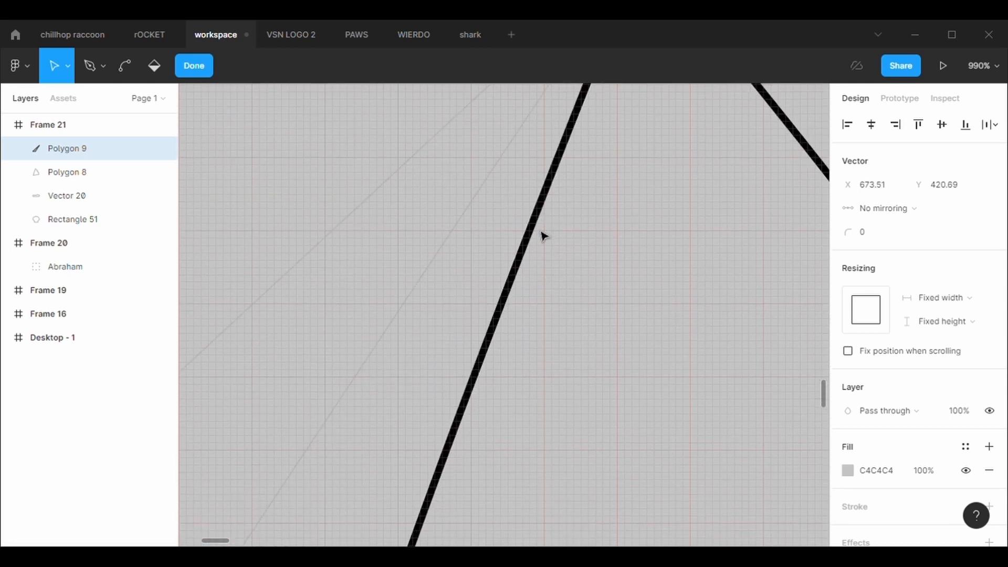
scroll(542, 234, down, 8)
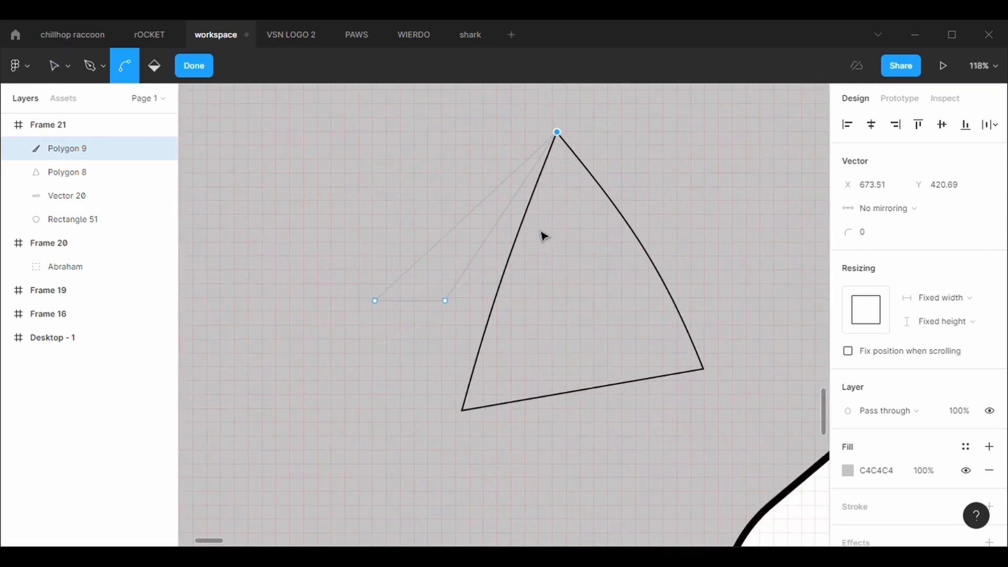
Move the narrow triangle's lower right corner onto the curved triangle's lower left corner, at about X 604.7, Y 622.3
drag(440, 307, 457, 431)
scroll(457, 431, up, 5)
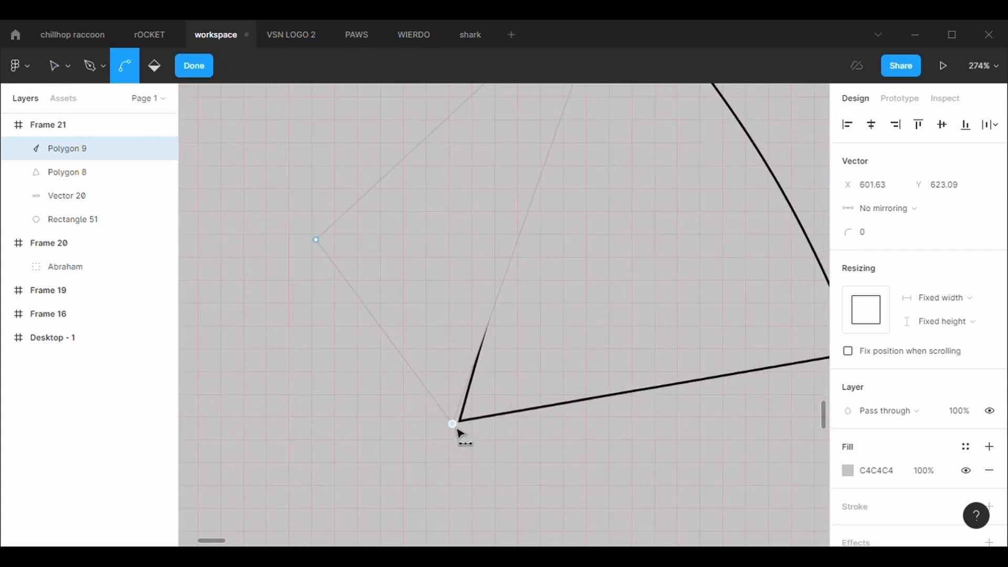
scroll(458, 432, up, 2)
key(v)
drag(454, 426, 473, 427)
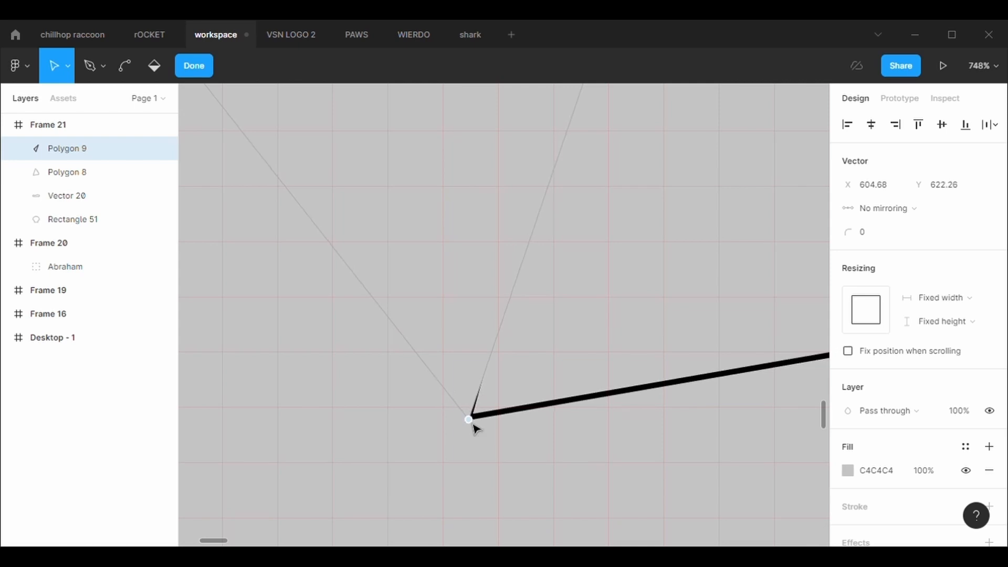
scroll(474, 427, down, 10)
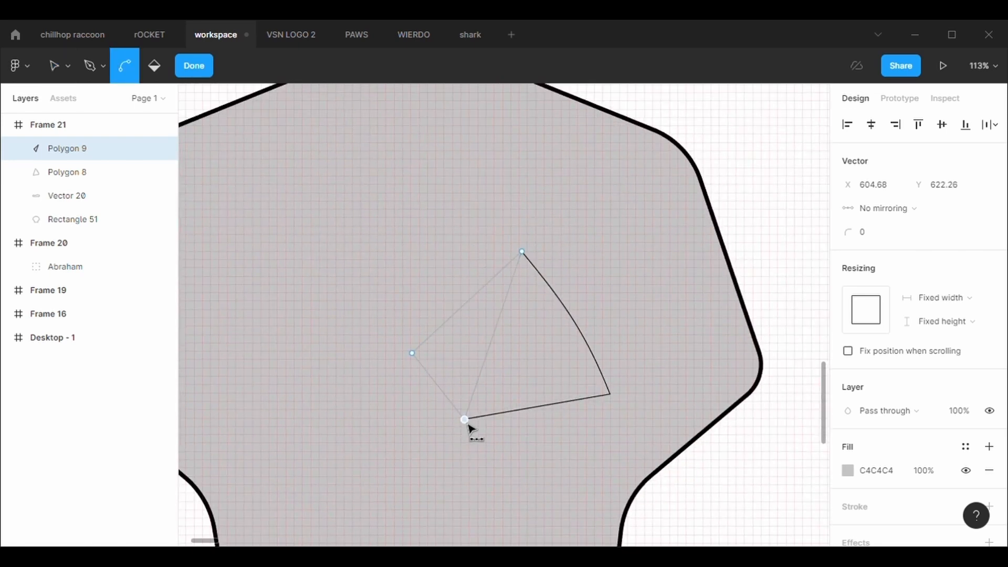
Move the narrow triangle's outer left corner to about X 554, Y 565 and fill the shape with black 000000
key(v)
drag(414, 357, 428, 382)
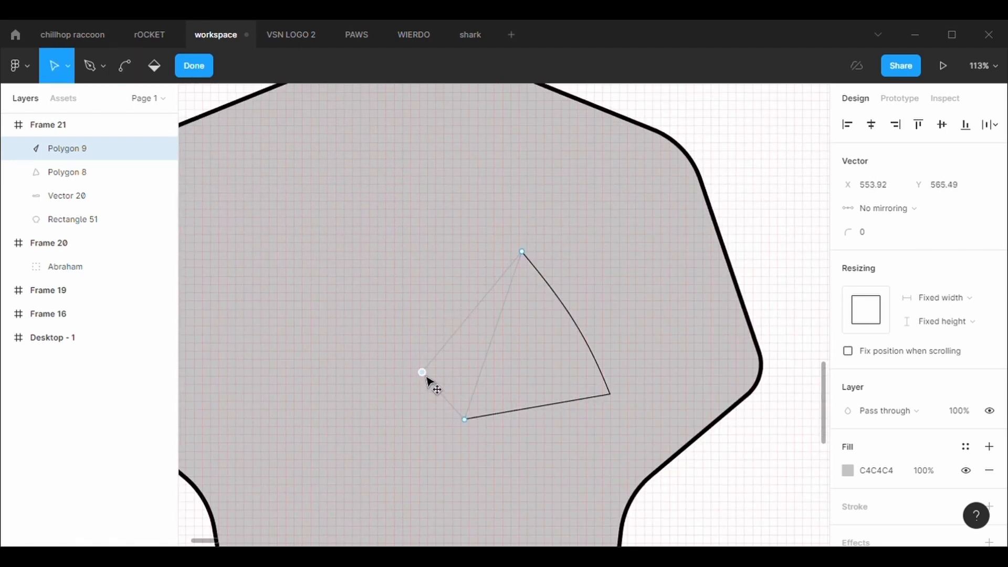
click(848, 471)
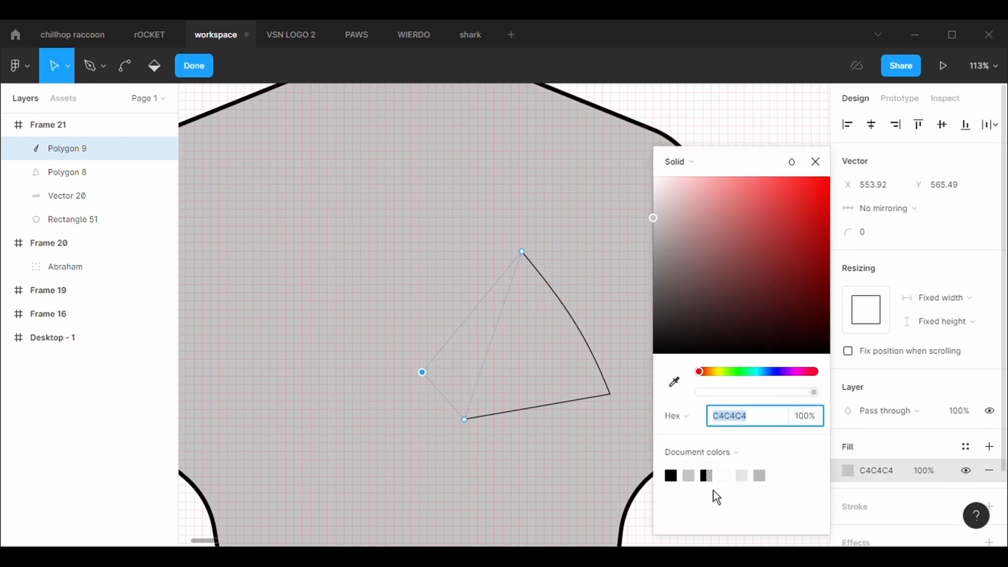
click(672, 477)
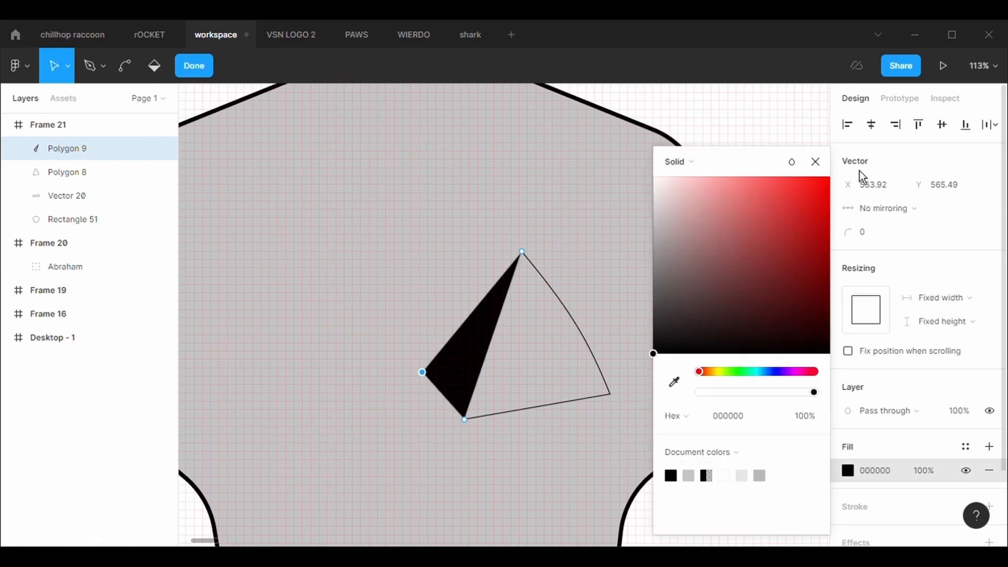
click(814, 171)
key(Escape)
double_click(719, 364)
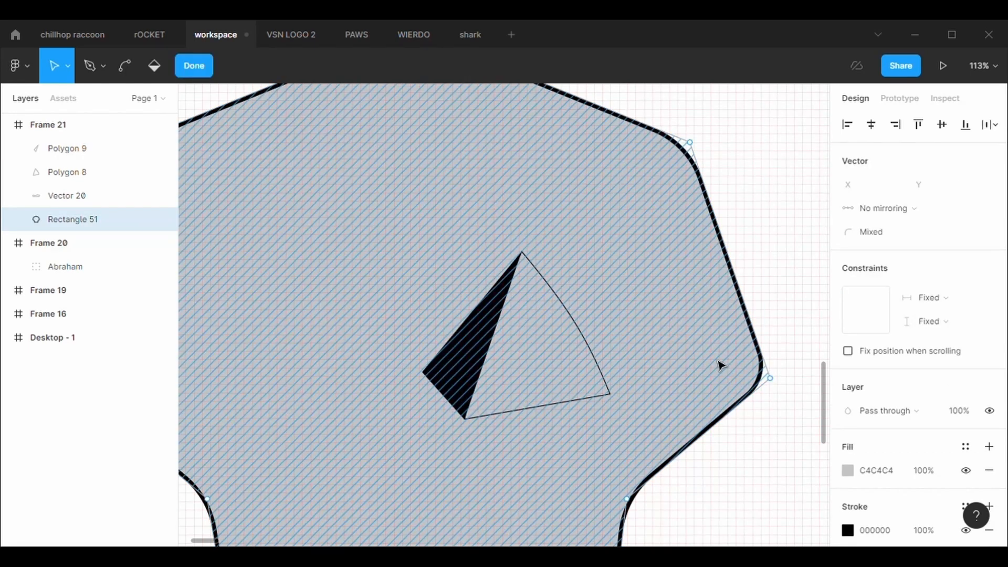
key(Escape)
Nudge the black triangle's top point to about X 674.3, Y 420 to align it with the curved triangle's tip
scroll(509, 349, up, 5)
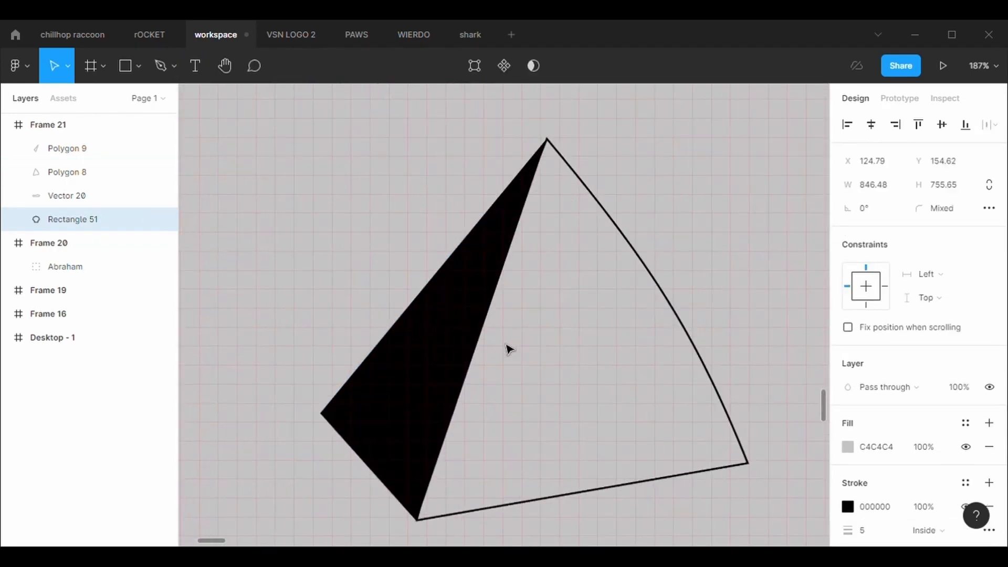
scroll(508, 348, up, 1)
click(506, 203)
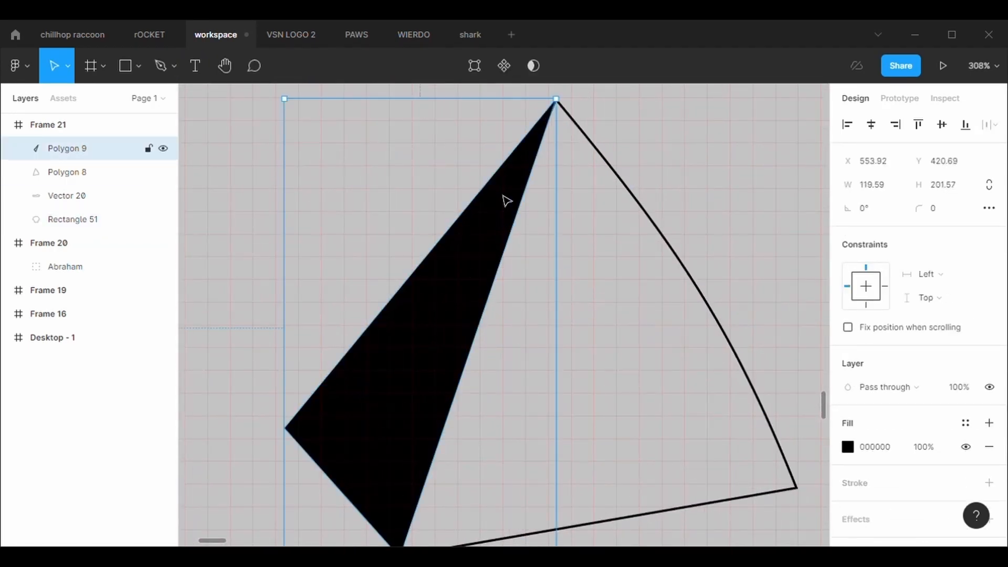
double_click(506, 202)
click(557, 100)
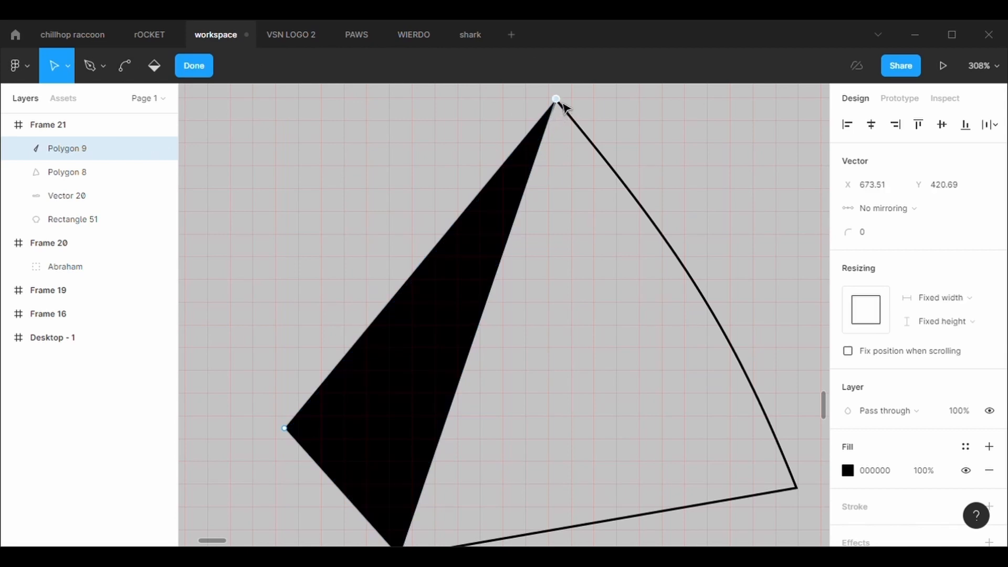
drag(561, 103, 560, 103)
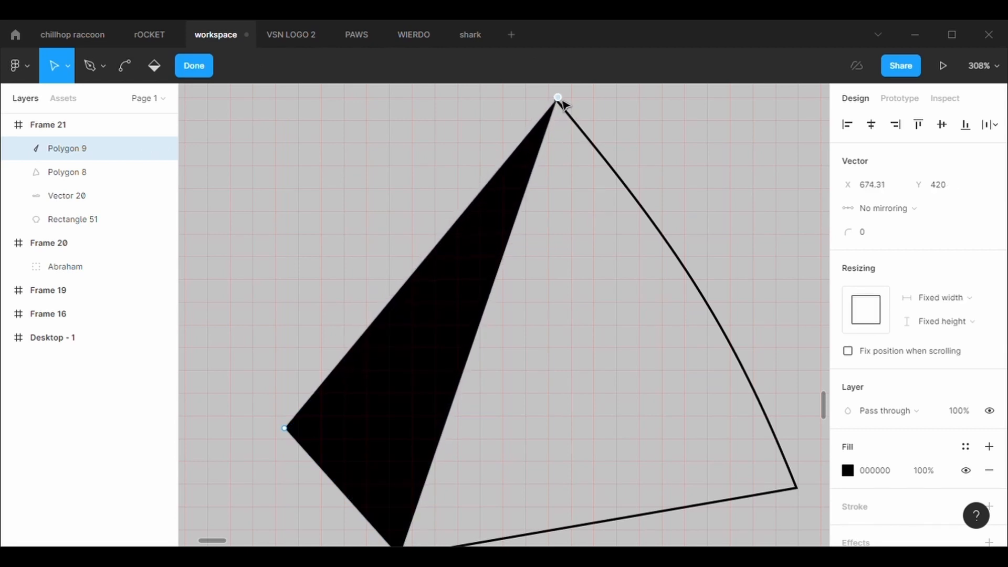
Nudge the black triangle's bottom point slightly to align it with the curved triangle's lower left corner, and finish editing
scroll(455, 454, down, 3)
click(405, 465)
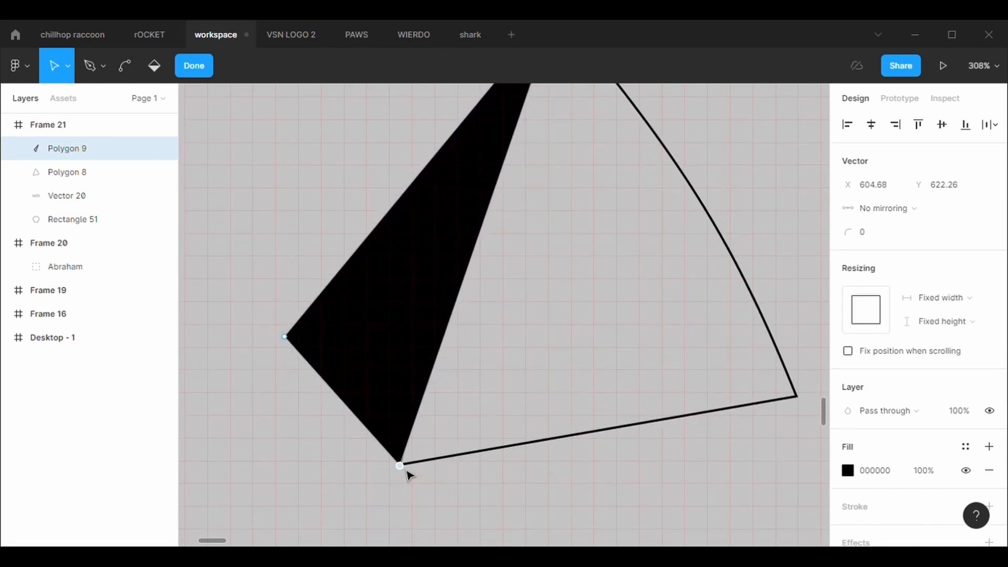
click(495, 504)
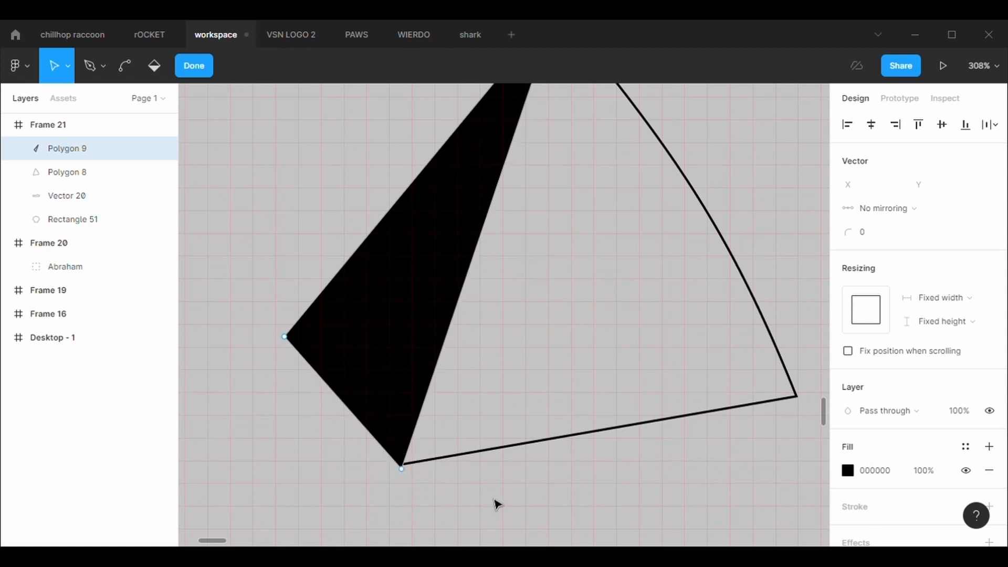
key(Escape)
Move the black triangle's bottom point onto the curved triangle's lower left corner, at about X 605.5, Y 621.8, and finish editing
double_click(443, 337)
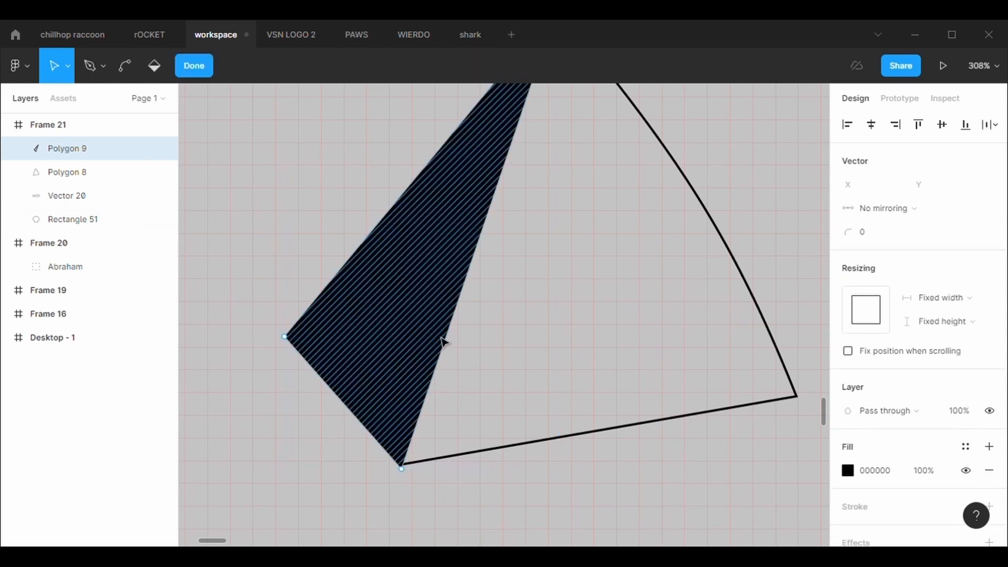
click(409, 470)
drag(406, 470, 405, 469)
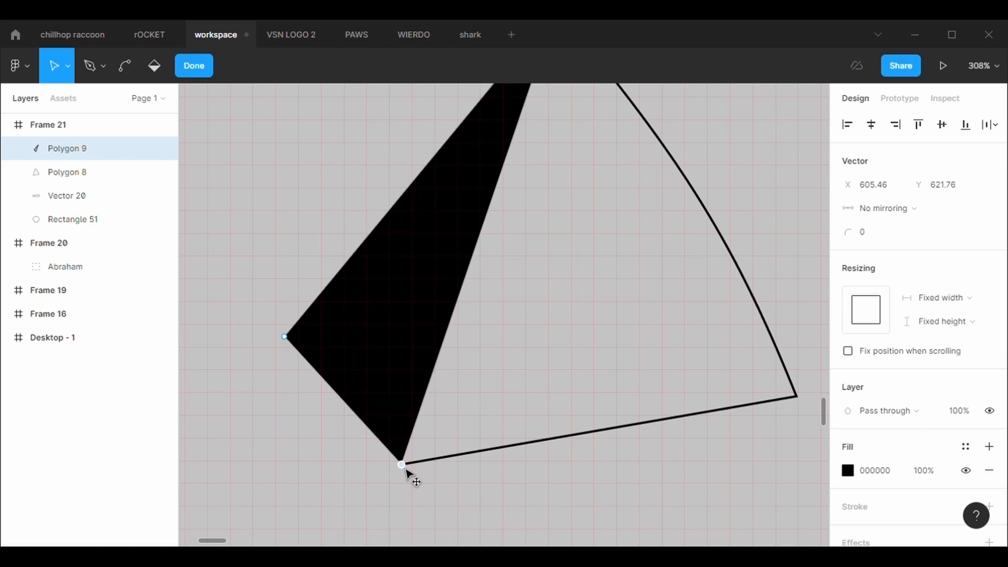
key(Escape)
click(451, 491)
click(432, 224)
key(Return)
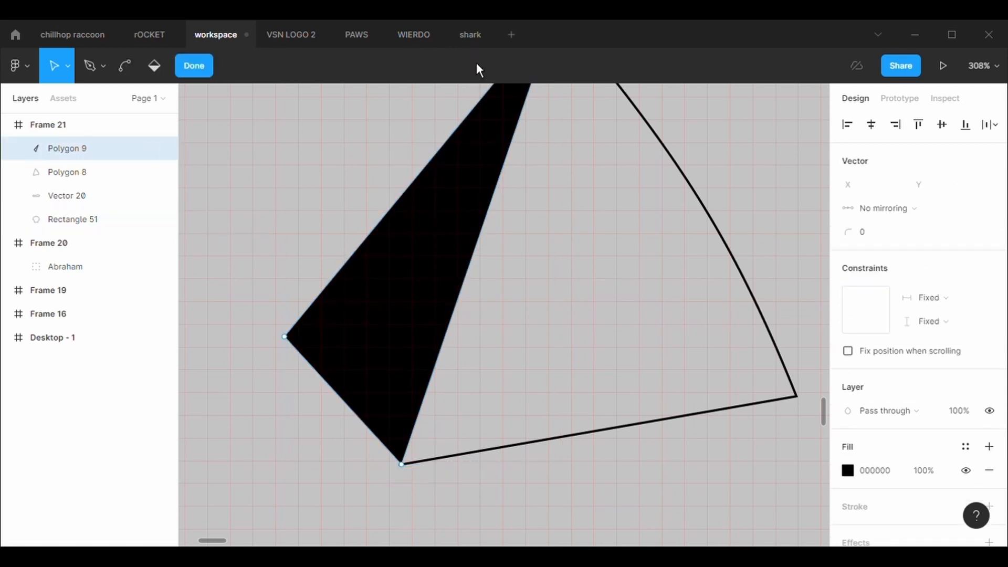
click(401, 465)
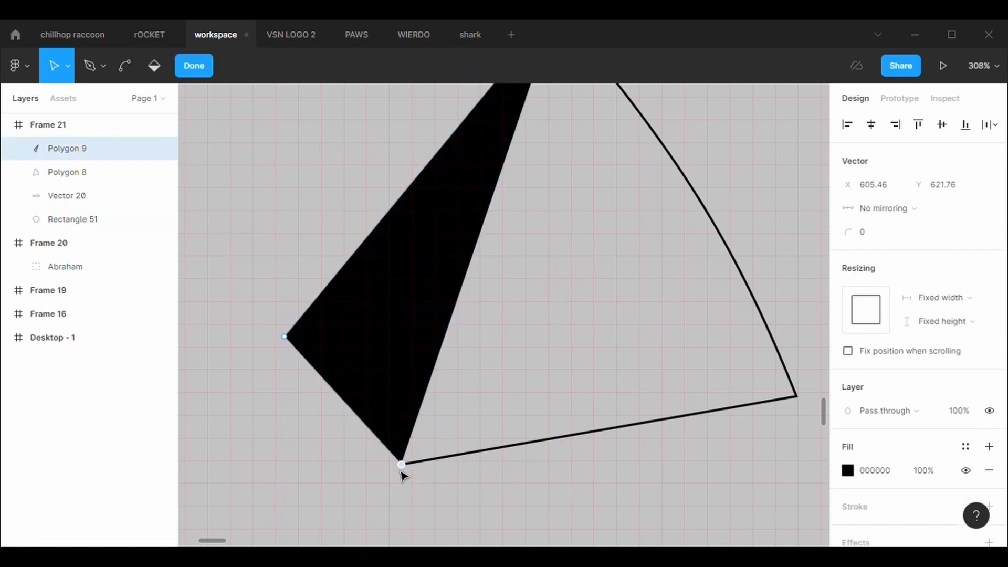
drag(403, 471, 406, 472)
key(Escape)
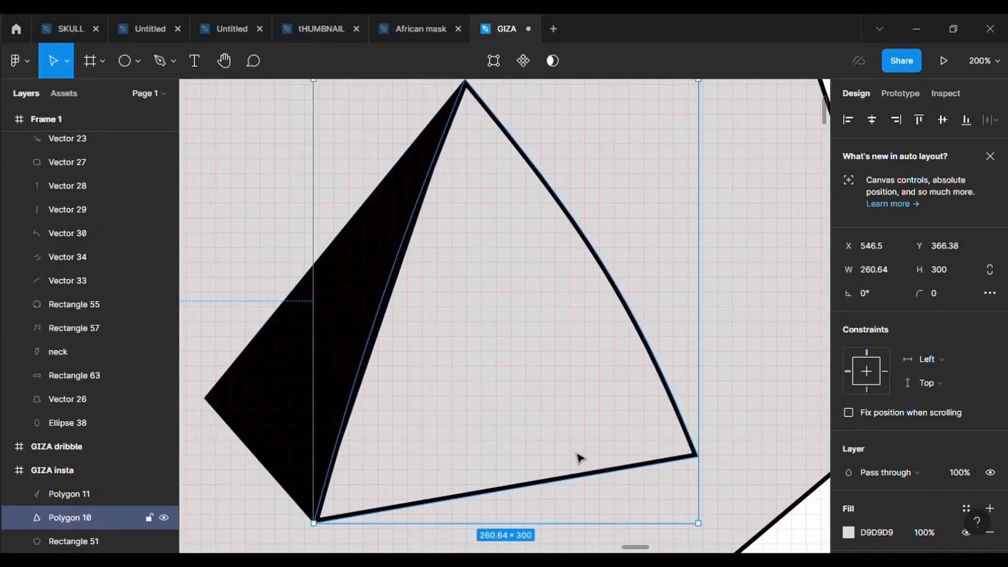
Move the rounded head outline behind the pyramid group to about X 138, Y 160
key(minus)
key(minus)
click(433, 252)
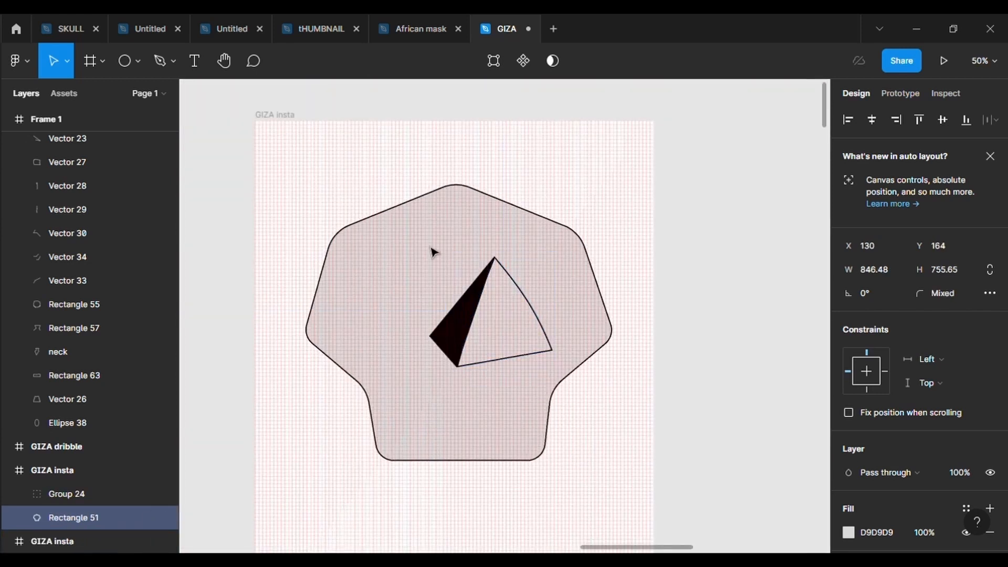
drag(434, 249, 434, 251)
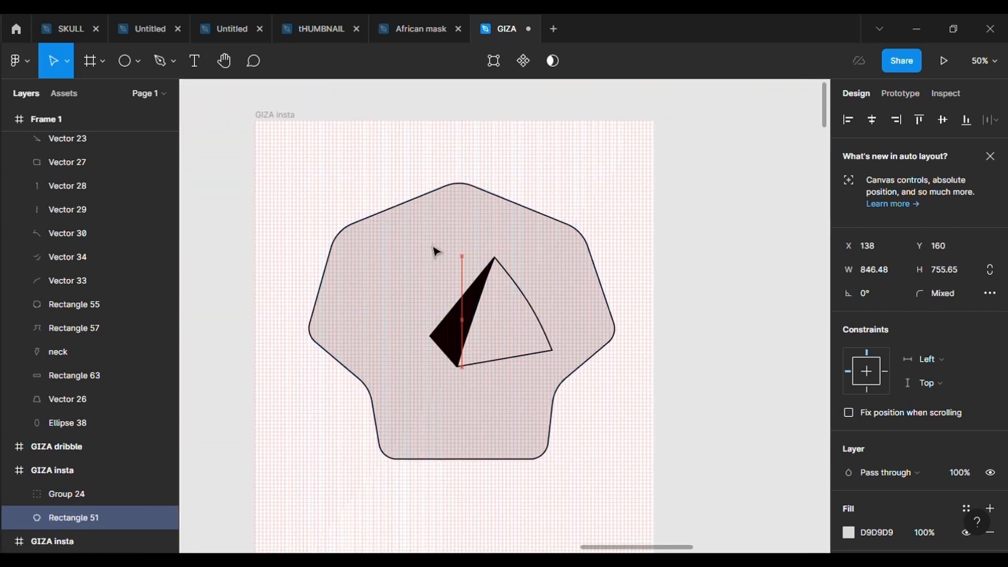
Duplicate the grouped pyramid shapes and move the copy to about X 570, Y 320
click(495, 309)
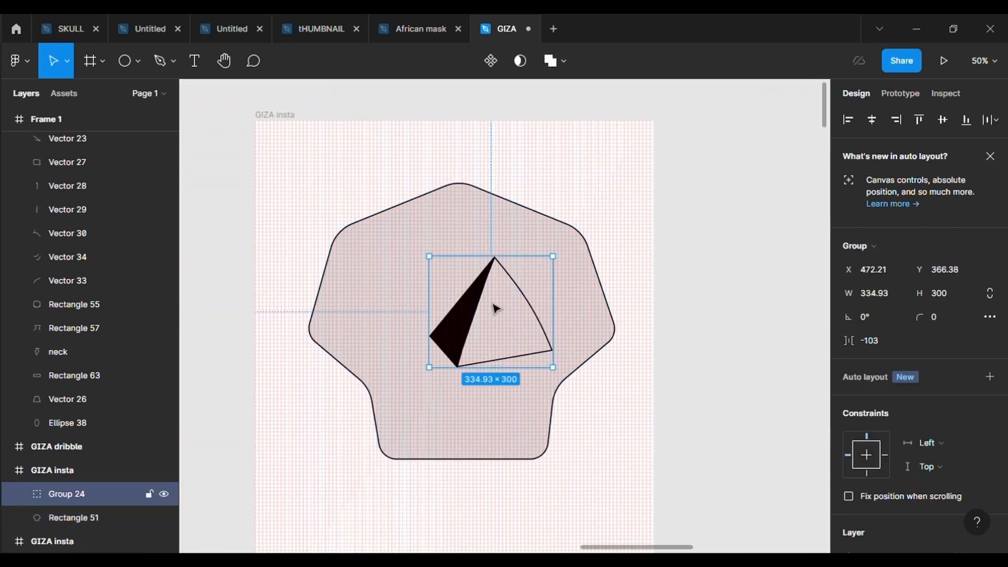
key(ctrl+v)
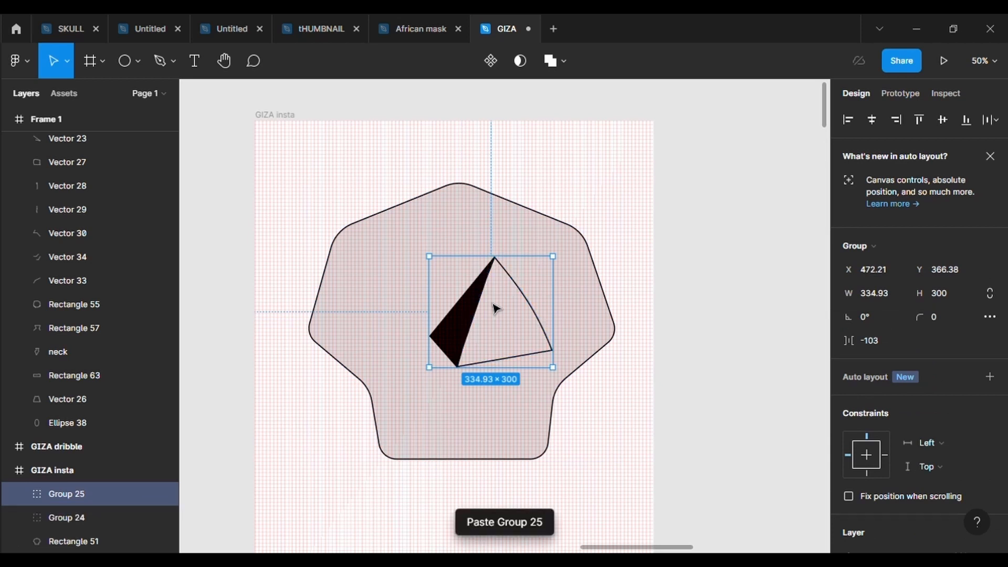
drag(518, 307, 530, 292)
Layer the pyramid copy behind the original but in front of the head outline, and move it to about X 600, Y 340
right_click(522, 291)
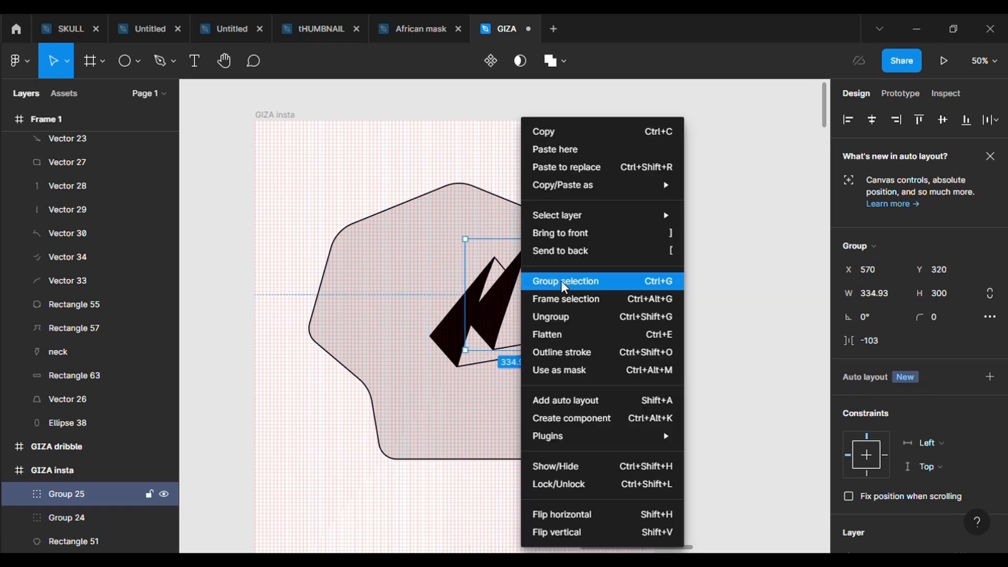
click(555, 251)
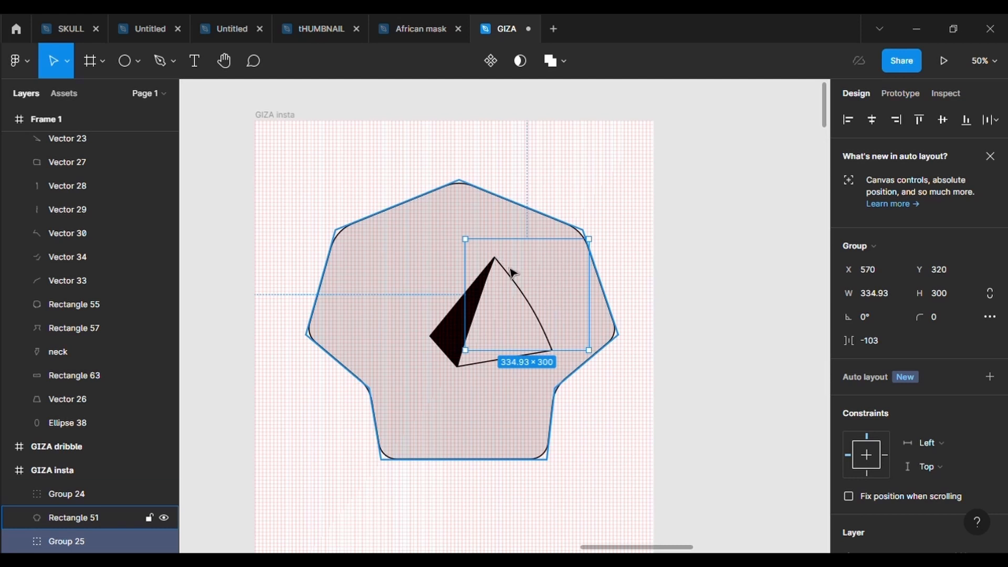
click(466, 231)
right_click(466, 231)
click(517, 268)
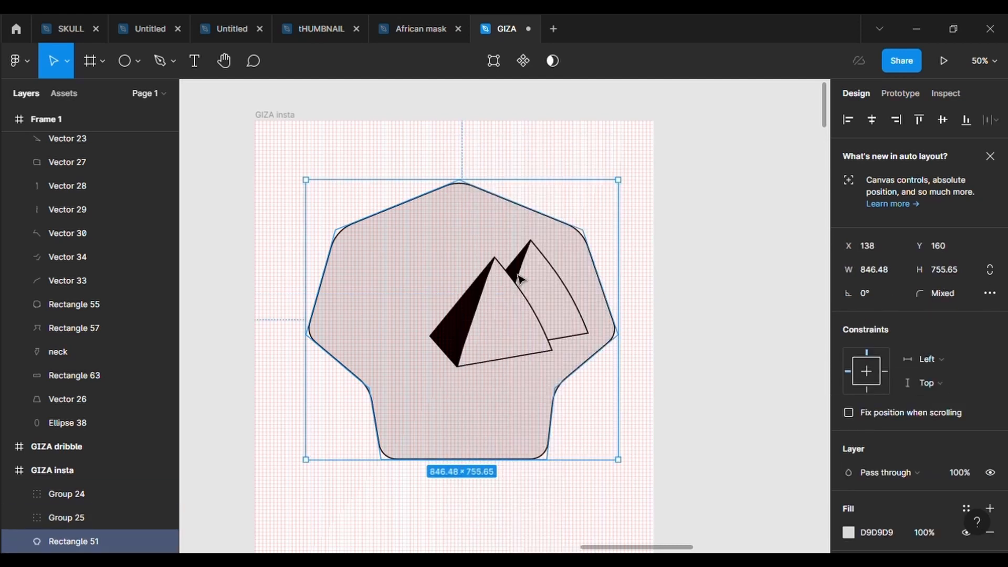
click(568, 308)
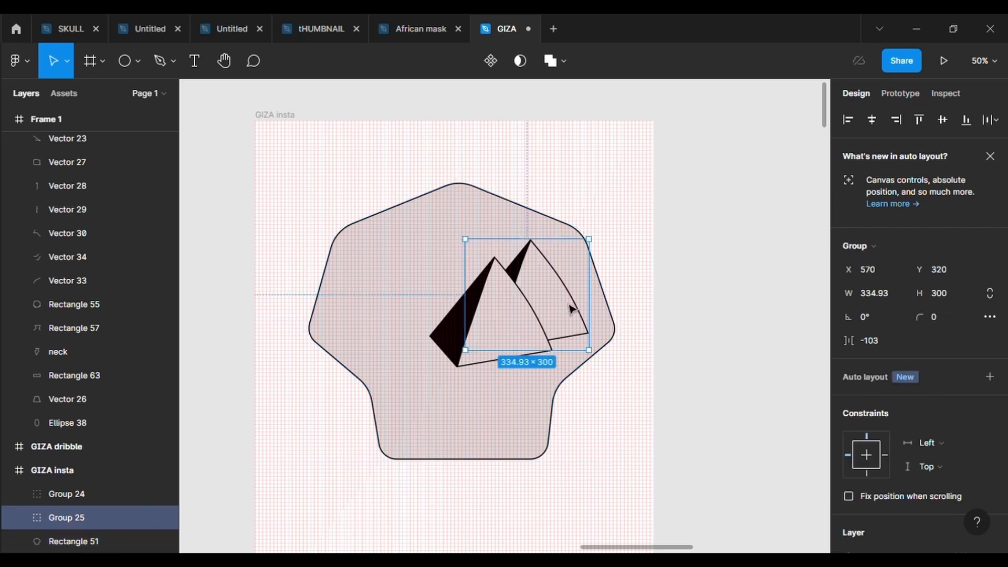
mouse_move(572, 313)
mouse_down()
mouse_move(580, 323)
mouse_move(576, 314)
mouse_up()
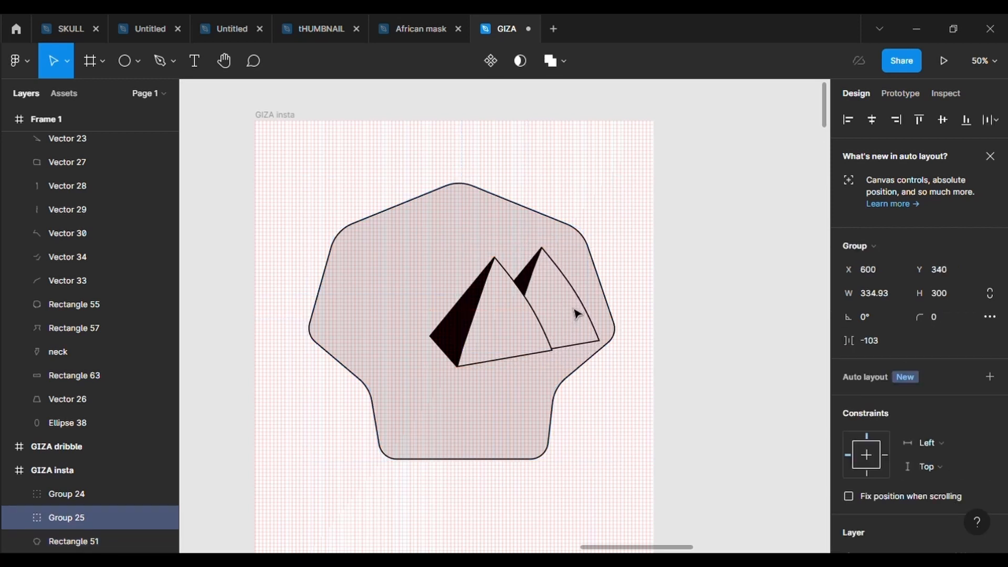
Duplicate the head outline in place, moving the copy's upper left point to about X 187, Y 456 and top point to X 479, Y 414
click(546, 418)
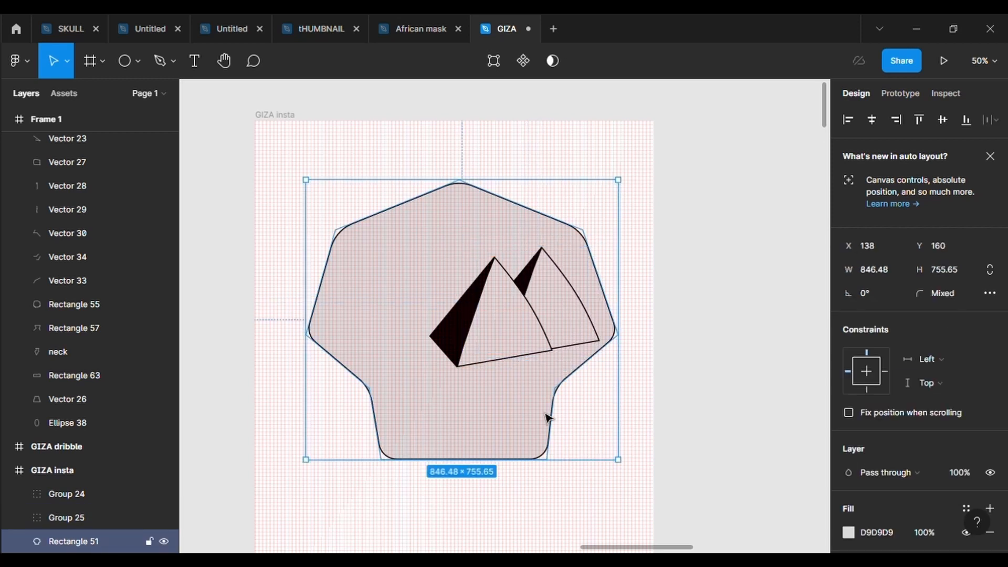
key(ctrl+v)
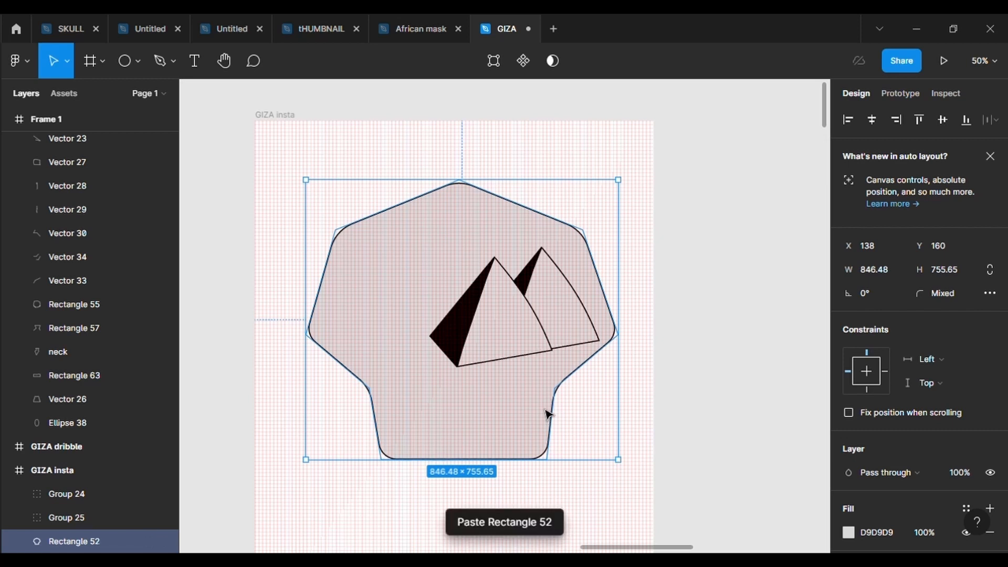
click(495, 60)
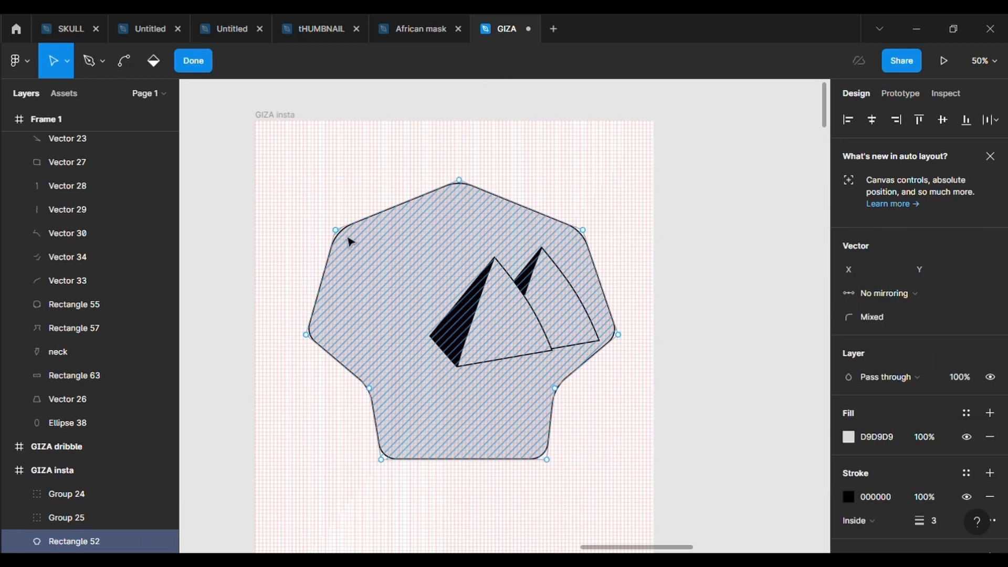
drag(341, 232, 328, 294)
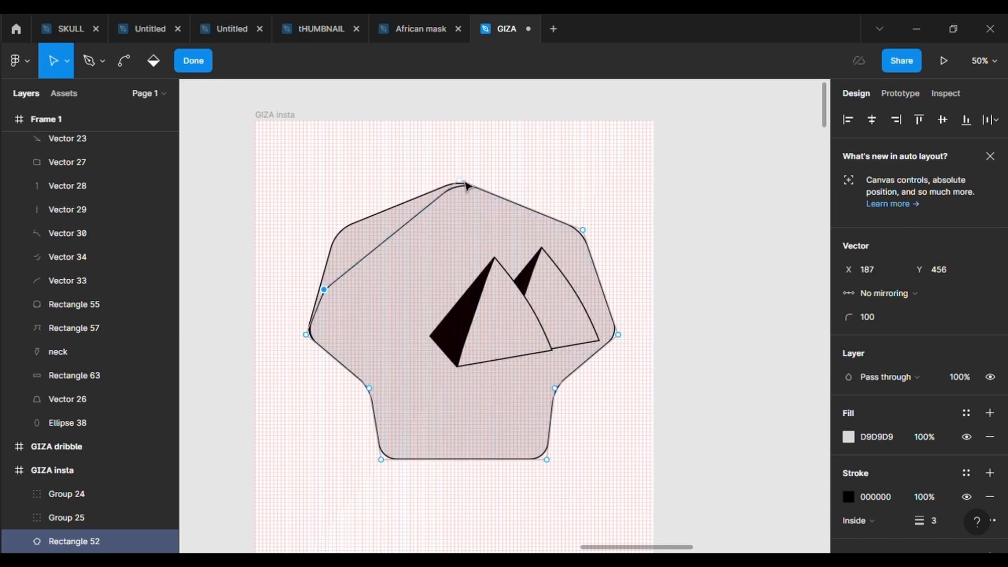
drag(459, 181, 432, 273)
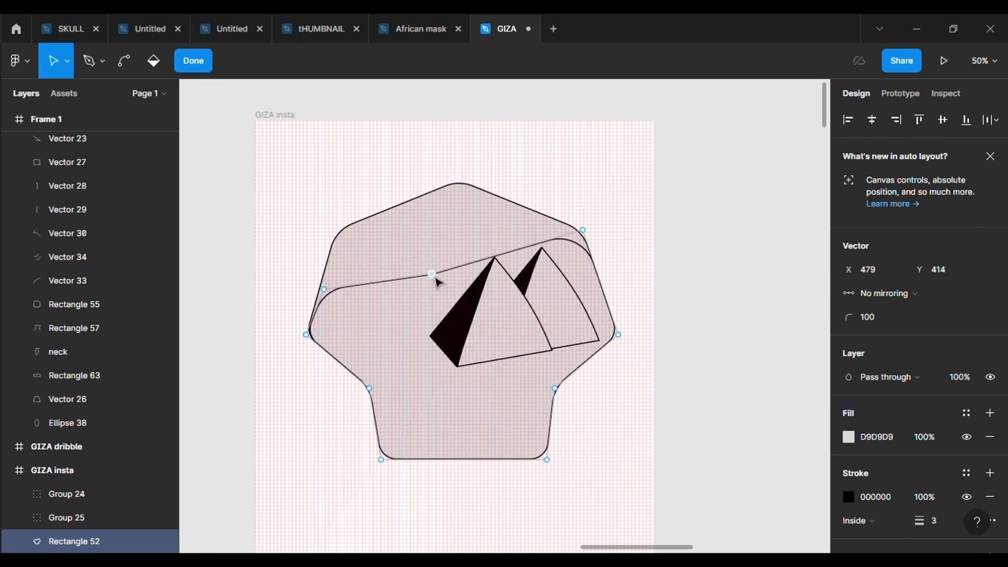
Set the corner radius of the copy's upper right point to 0 and move it onto the head's right edge at about X 911, Y 364
click(583, 231)
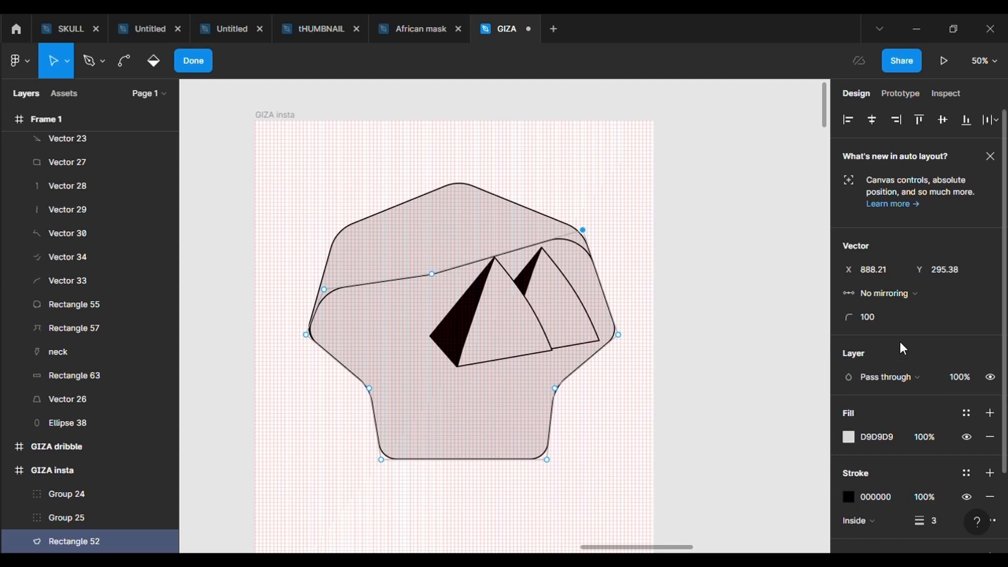
click(883, 317)
text(0)
key(Return)
drag(585, 236, 592, 258)
key(plus)
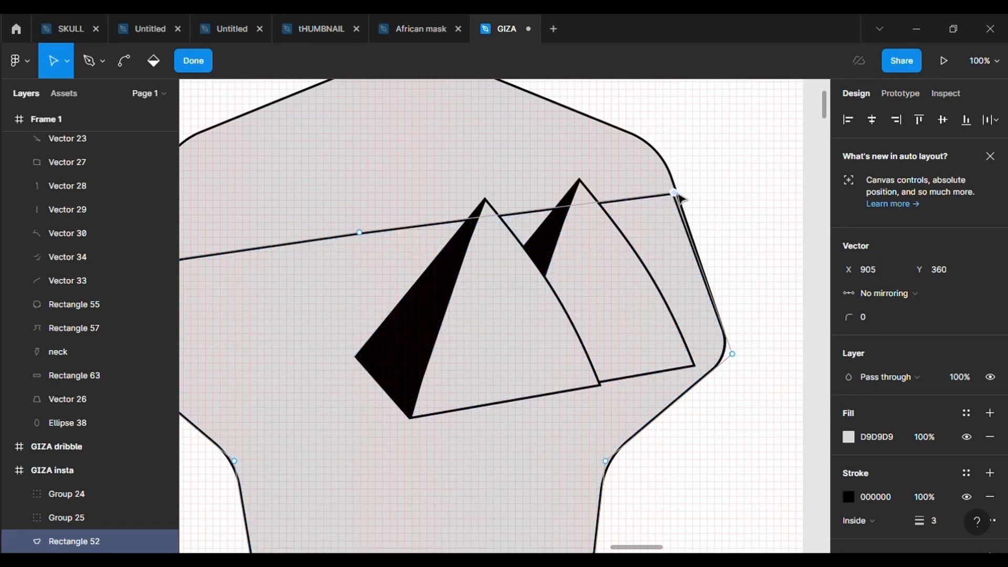
drag(679, 194, 683, 200)
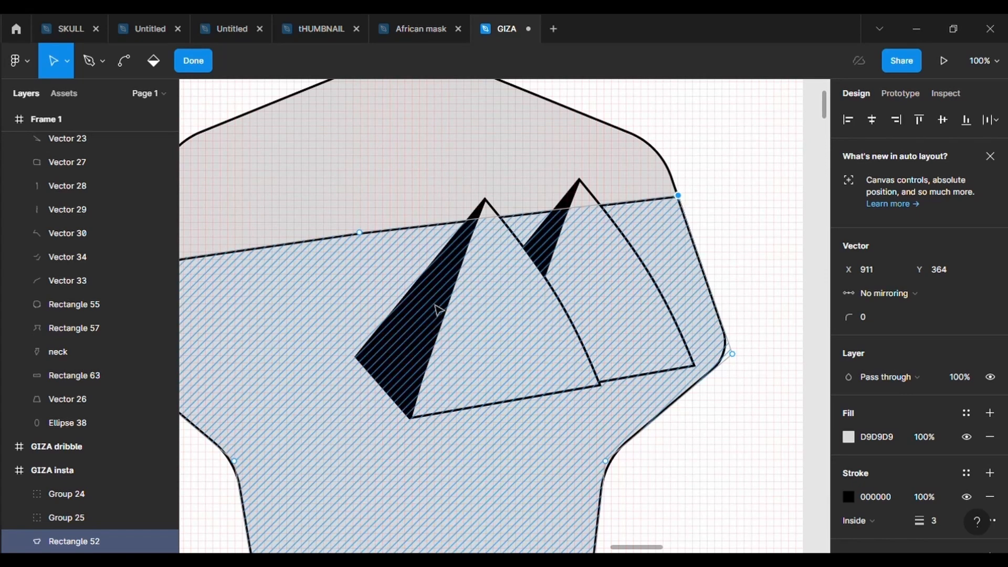
Move the copy's upper right point inward to about X 546, Y 447 and its outermost right point to about X 621, Y 643
scroll(437, 310, left, 5)
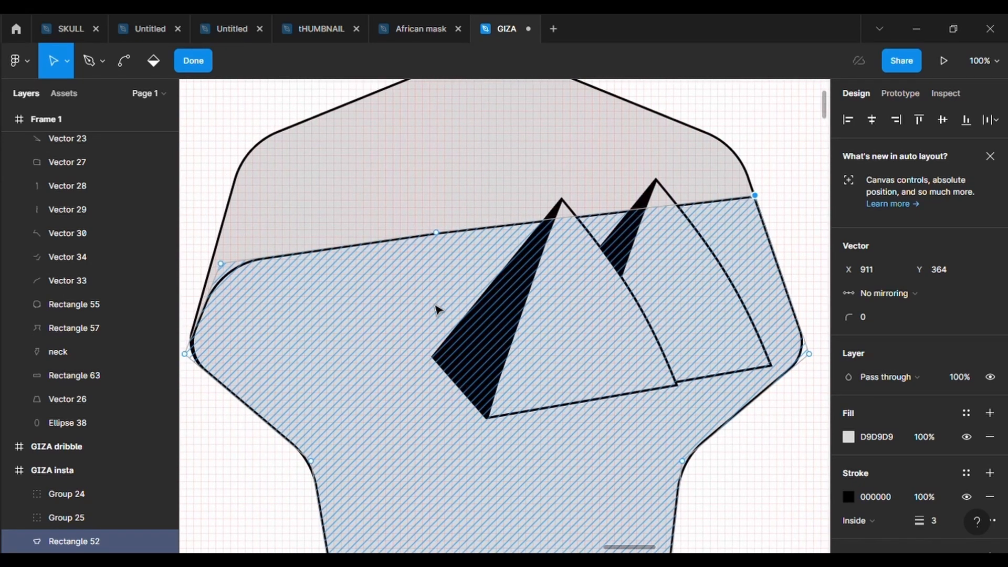
scroll(435, 309, down, 3)
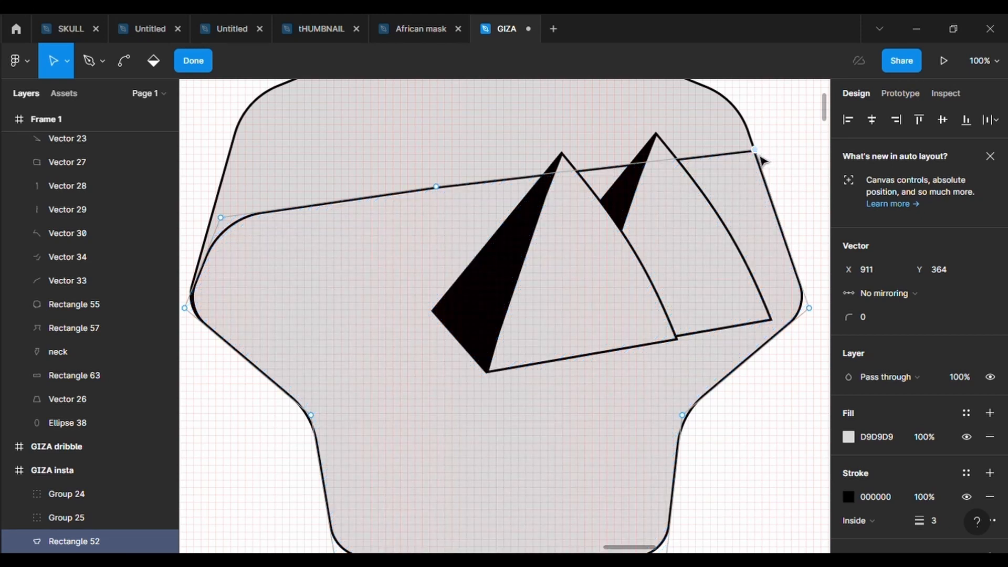
drag(754, 150, 490, 216)
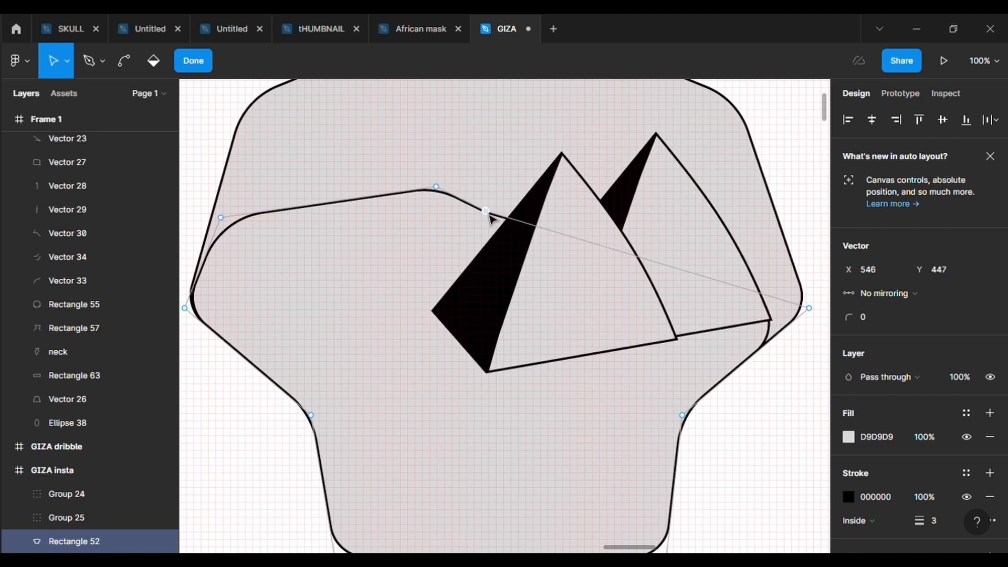
scroll(491, 219, down, 5)
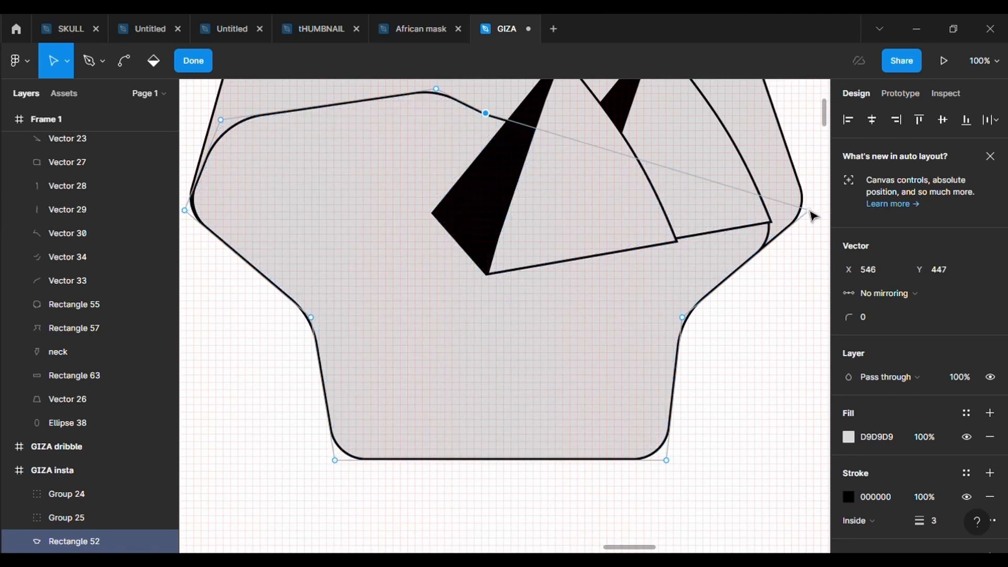
drag(811, 212, 546, 267)
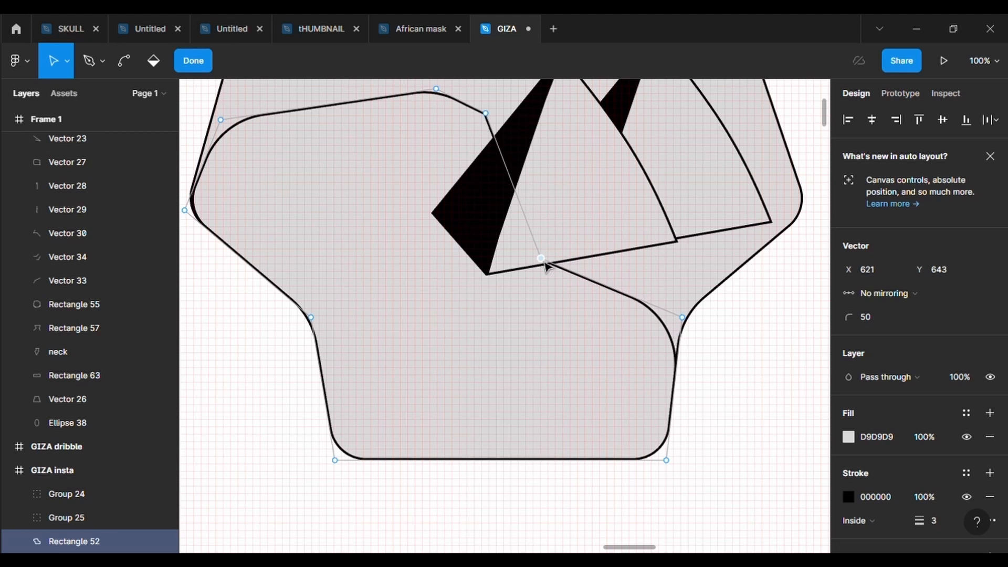
Set the corner radius of the copy's right neck point to 0 and move it down to about X 798, Y 864
click(682, 317)
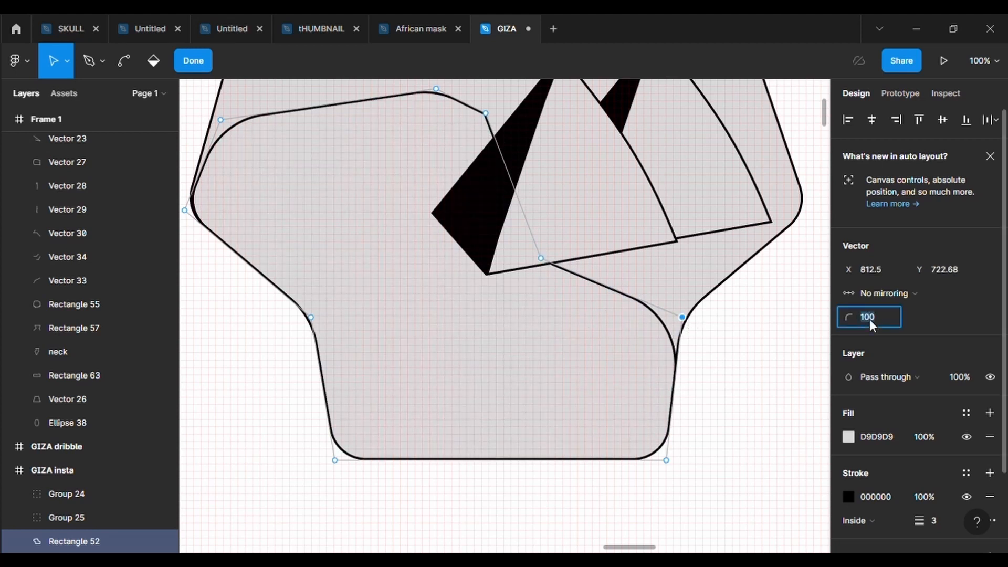
click(869, 319)
text(0)
key(Return)
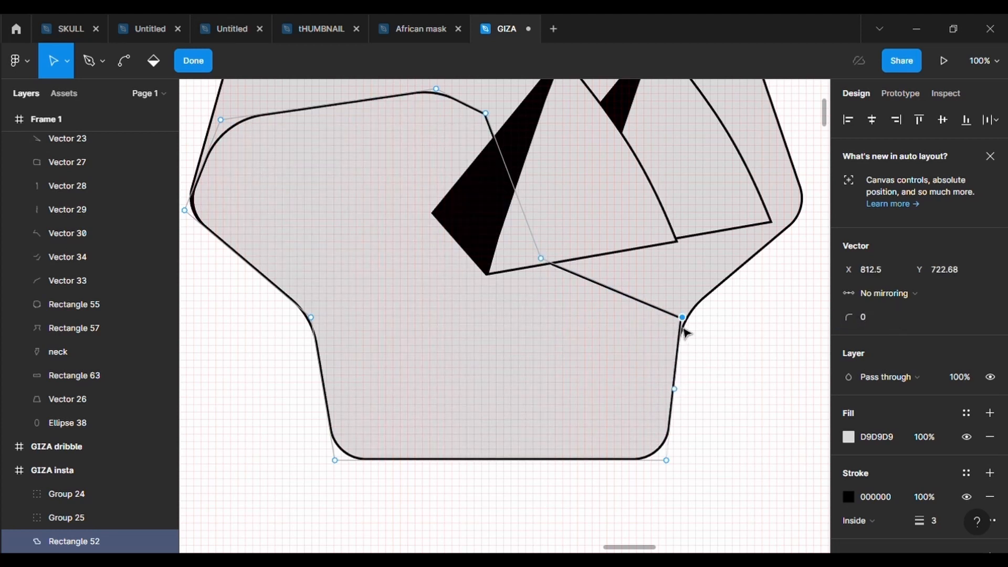
drag(683, 324, 675, 425)
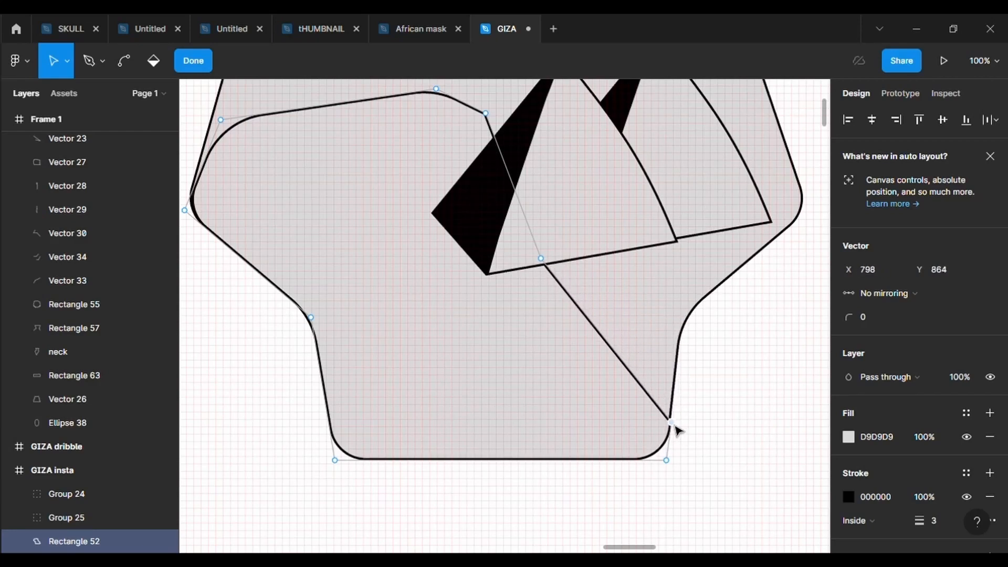
Move the copy's upper left point to about X 162, Y 496 and bend the top edge downward, adding a point at about X 296, Y 496
scroll(488, 270, up, 1)
drag(221, 126, 205, 157)
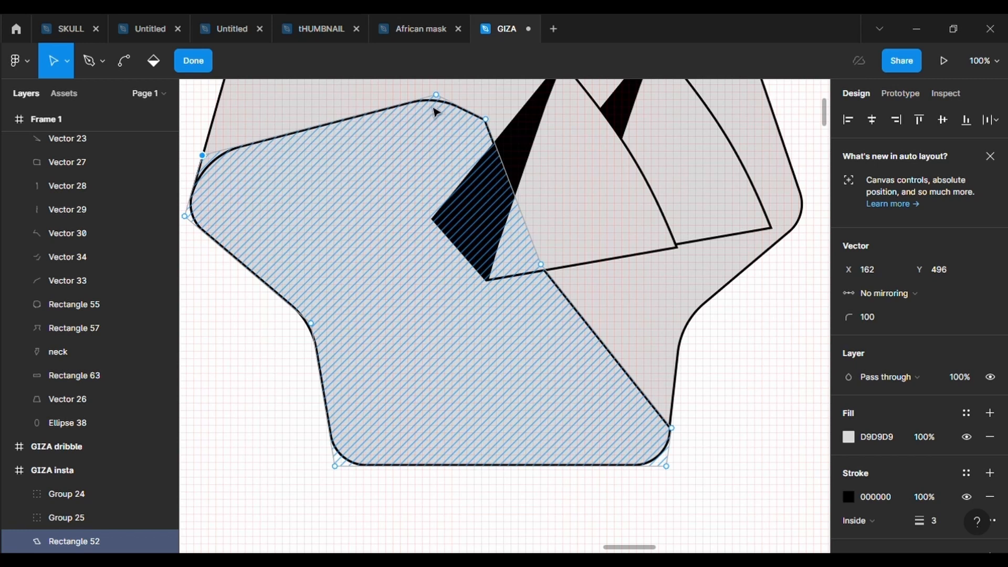
drag(435, 95, 308, 160)
Set the upper left point's corner radius to 70 and move the neighbouring top edge point to about X 274, Y 518
click(203, 155)
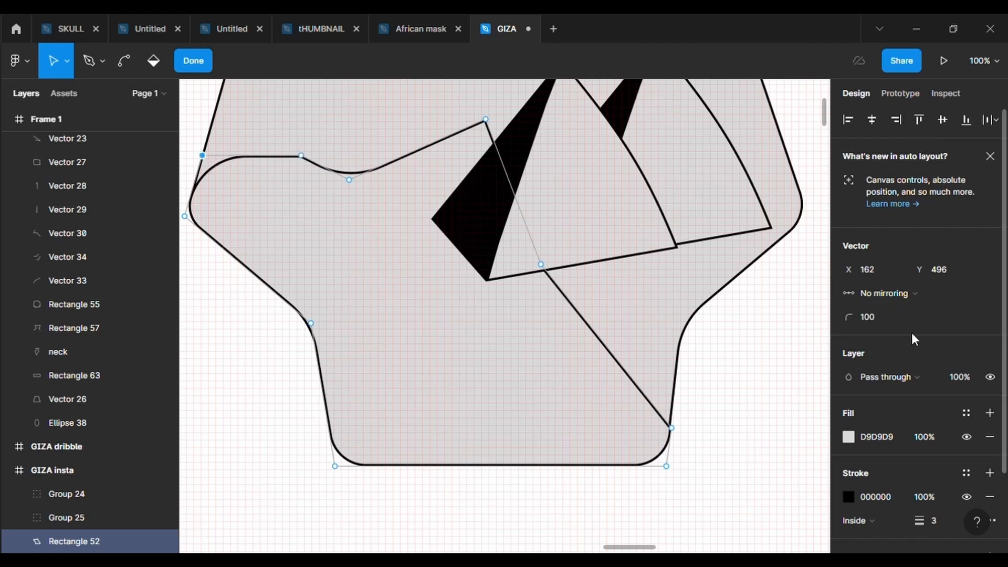
click(894, 322)
key(Return)
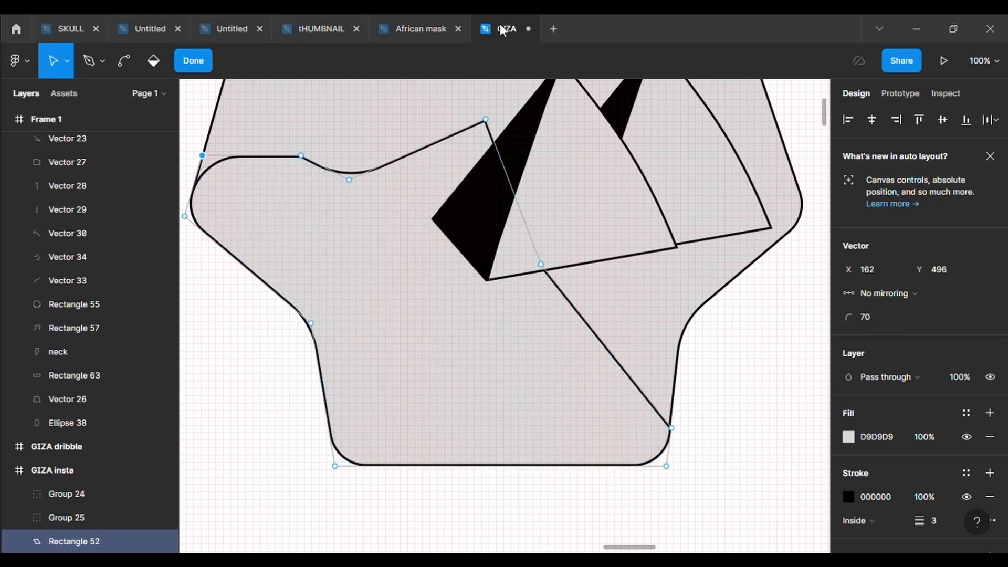
click(300, 155)
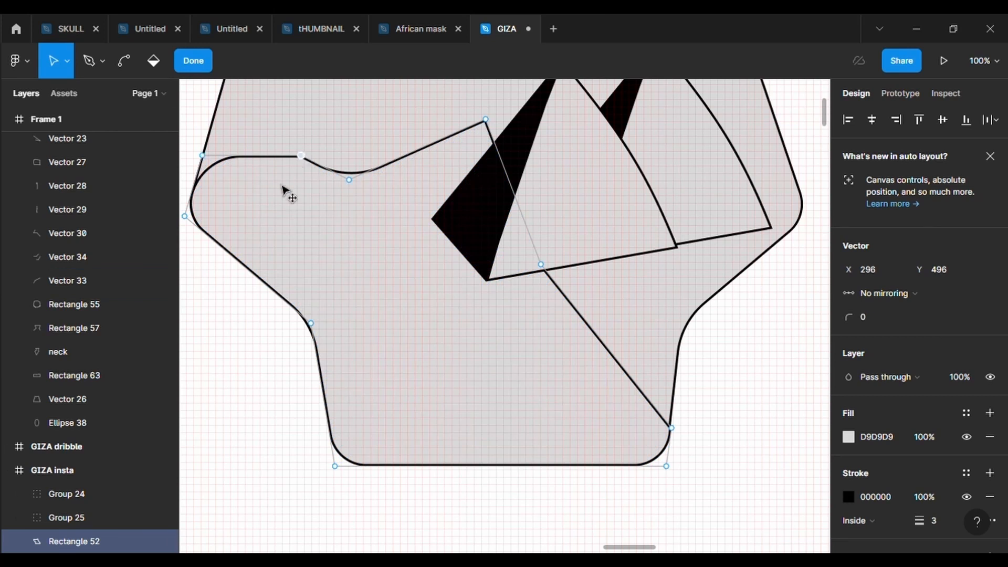
drag(300, 155, 284, 172)
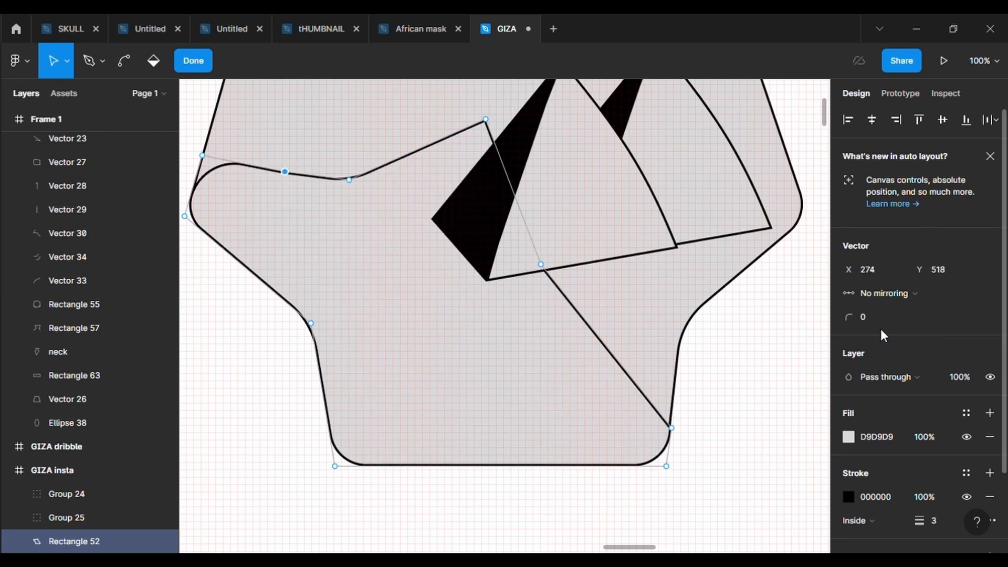
Set the top edge point's corner radius to 100 and pull a new point out of the right edge to X 597, Y 422
key(Return)
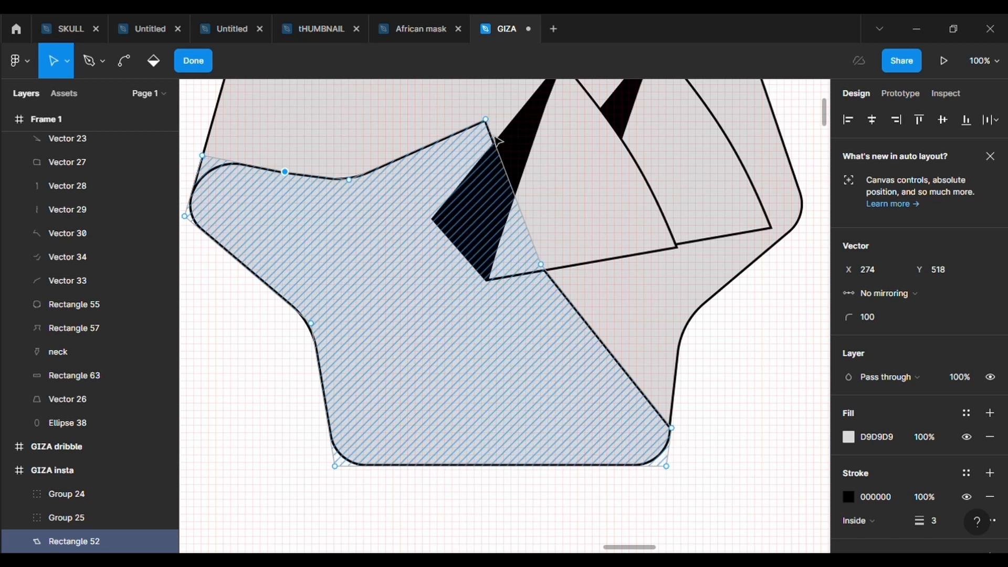
drag(514, 193, 525, 102)
scroll(529, 105, up, 1)
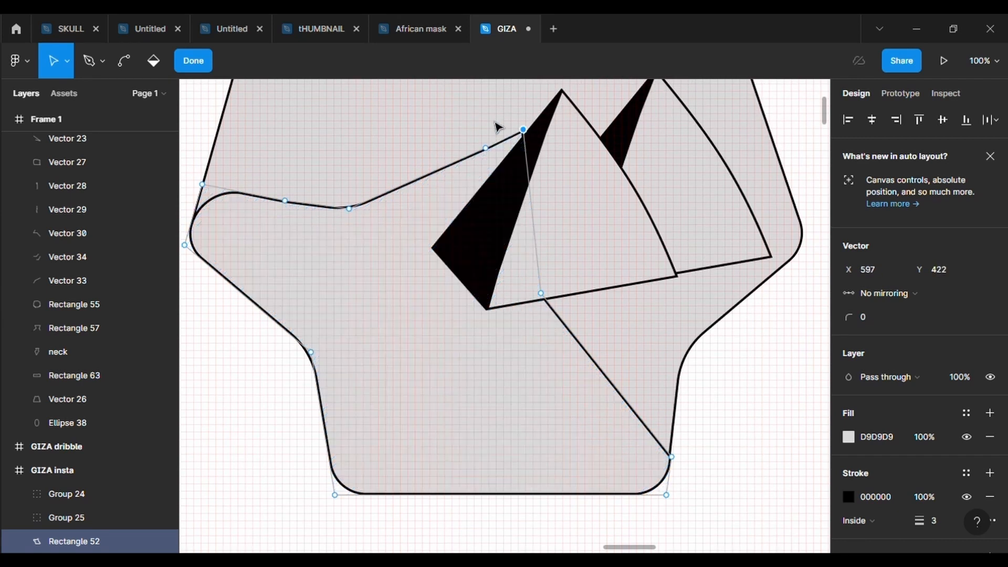
Move the front shape's upper right point to X 476, Y 414 and set its corner radius to 100
drag(485, 148, 444, 128)
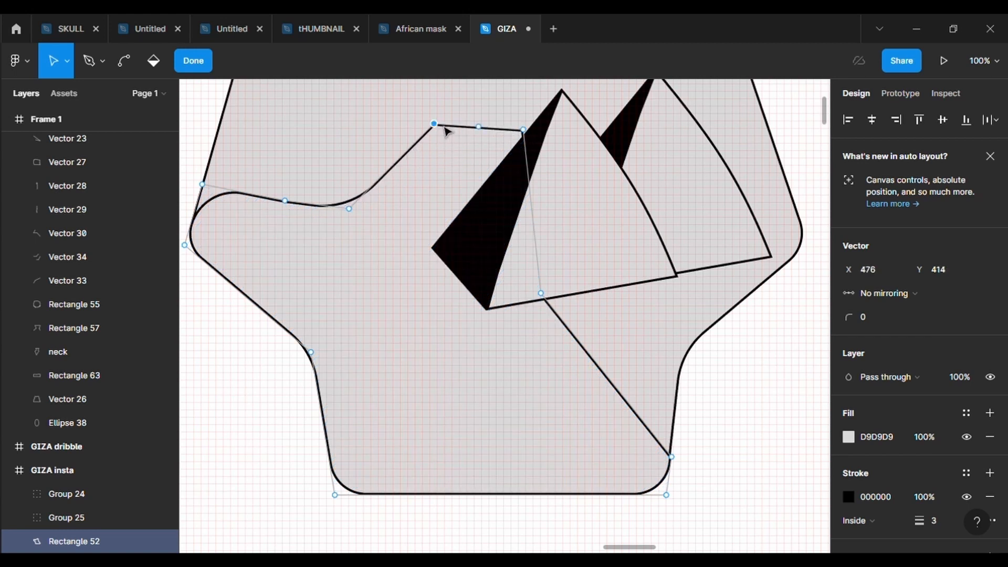
click(885, 322)
text(100)
key(Return)
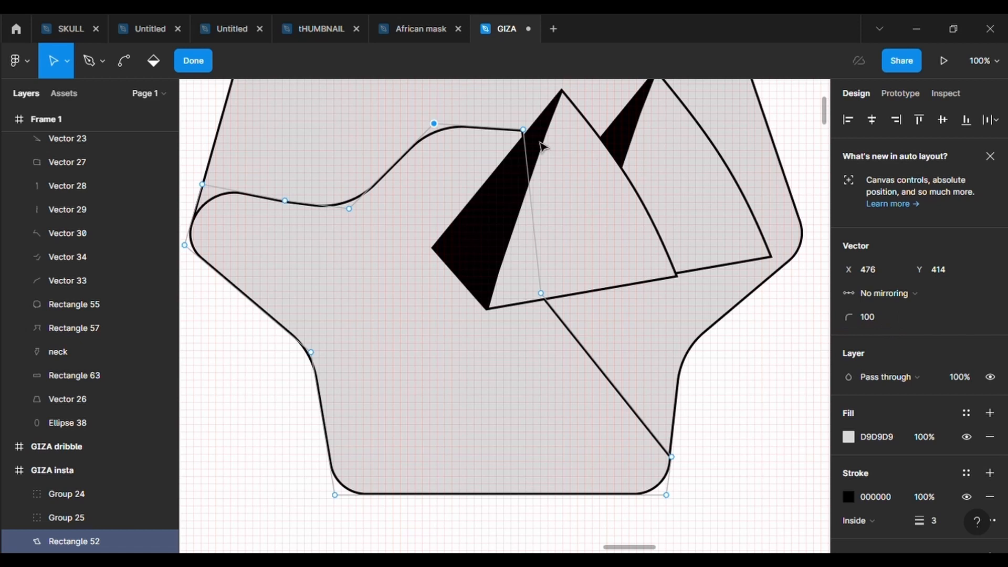
Set the new right edge point's corner radius to 100 and move the neighbouring hump point to about X 493, Y 407
click(523, 129)
click(883, 322)
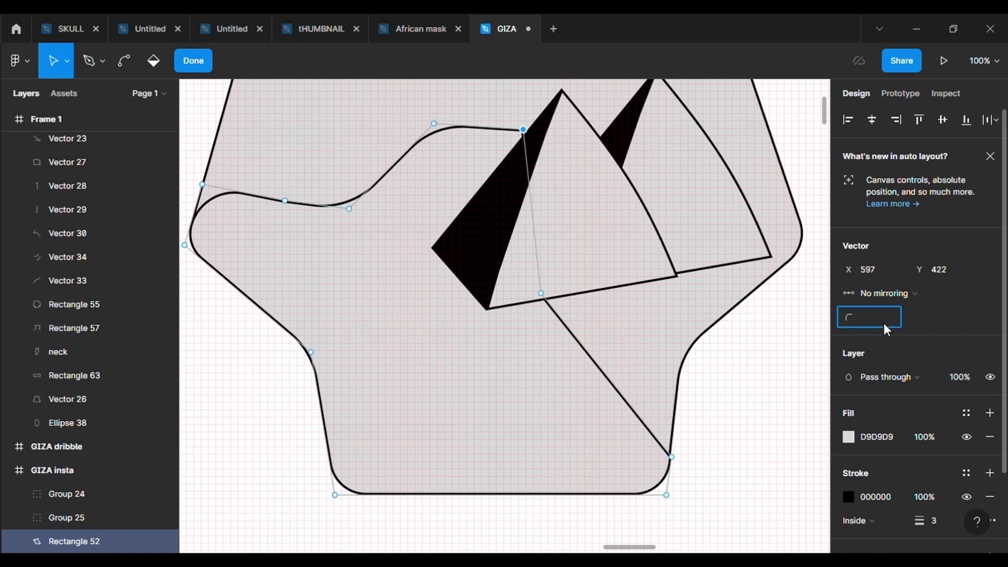
text(1000)
key(BackSpace)
key(Return)
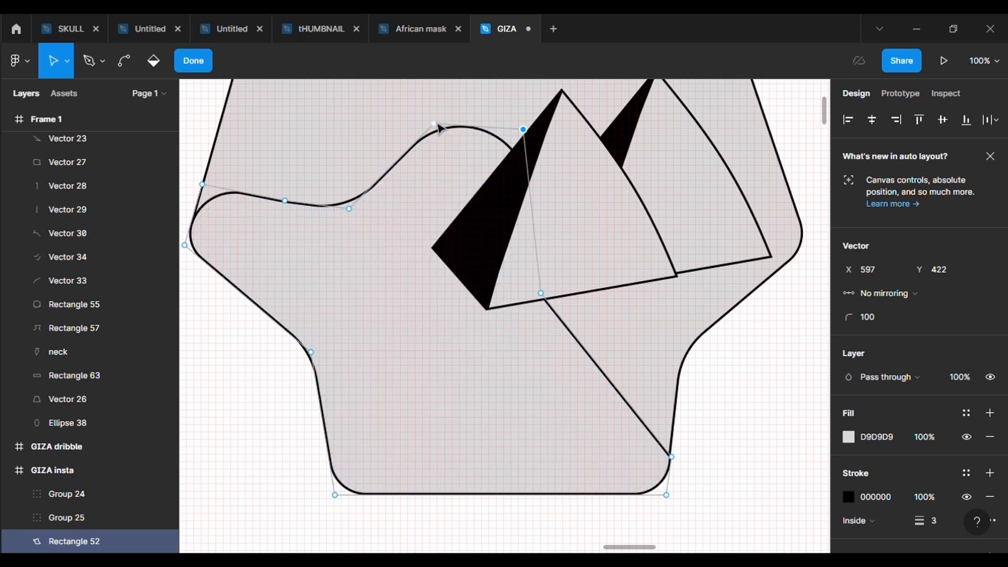
drag(436, 125, 451, 125)
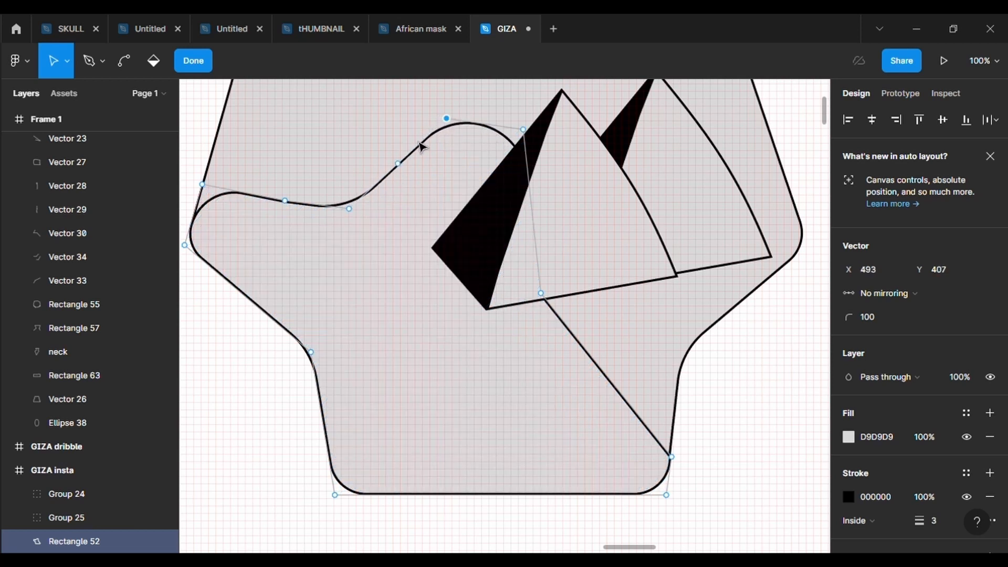
Move the top edge's dip point to about X 367, Y 513 and the upper left point to about X 160, Y 513, adding a point between them
click(350, 210)
drag(350, 210, 357, 201)
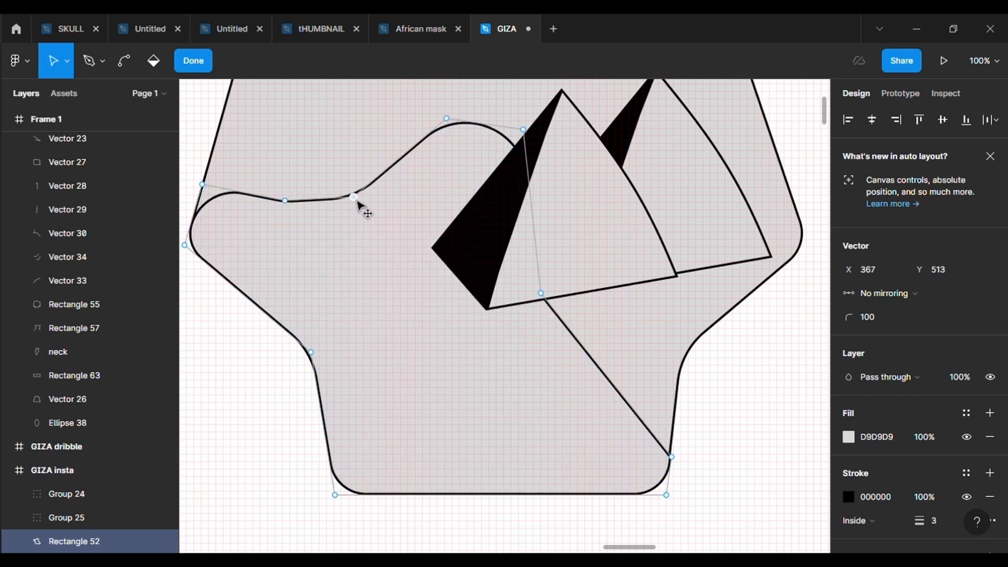
mouse_move(286, 203)
mouse_down()
mouse_move(307, 205)
mouse_move(262, 203)
mouse_move(273, 206)
mouse_move(274, 194)
mouse_up()
drag(203, 186, 204, 199)
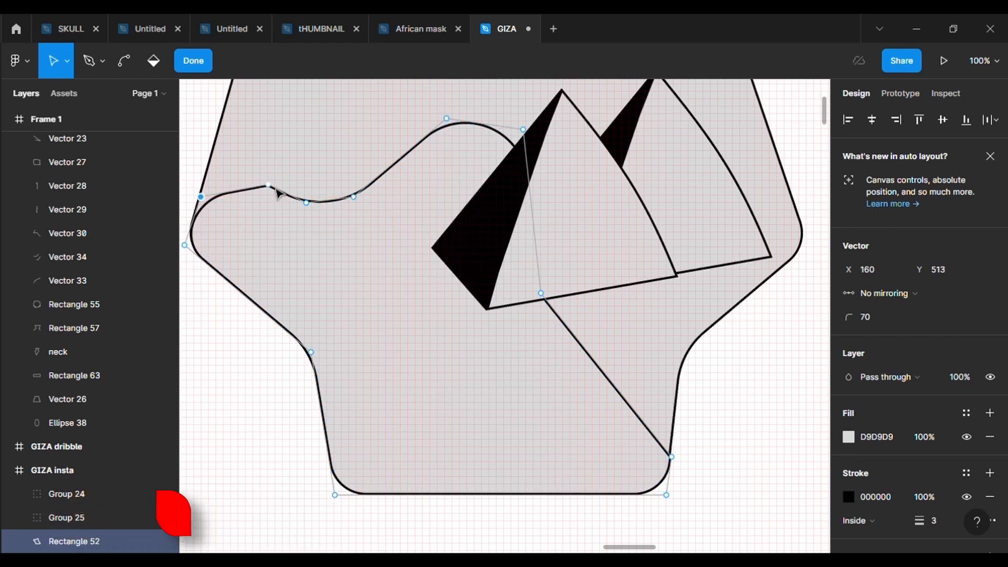
Place the added top edge point at about X 245, Y 500 with corner radius 100 and move its right neighbour to about X 300, Y 513
drag(274, 192, 269, 196)
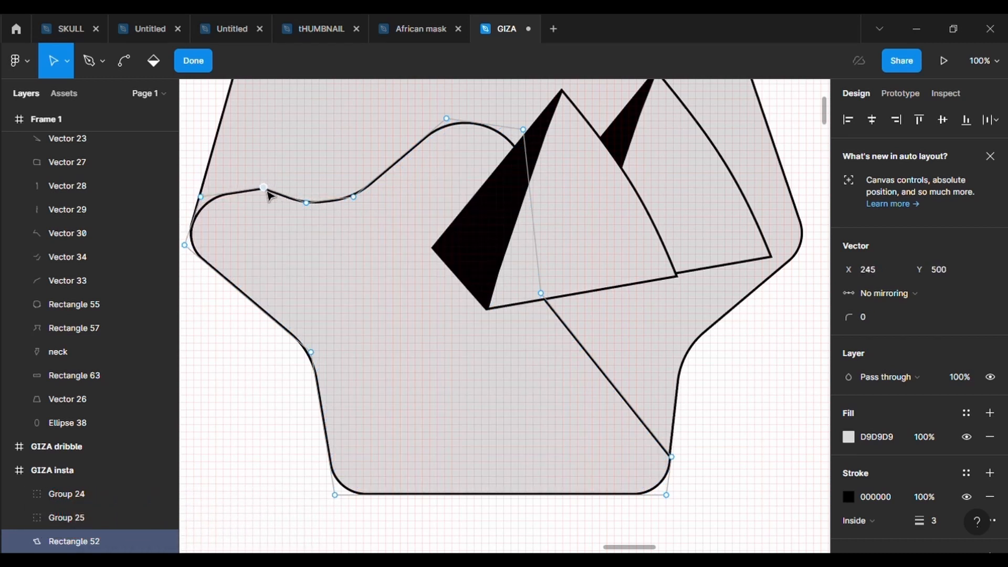
click(877, 313)
text(100)
key(Return)
drag(306, 202, 305, 197)
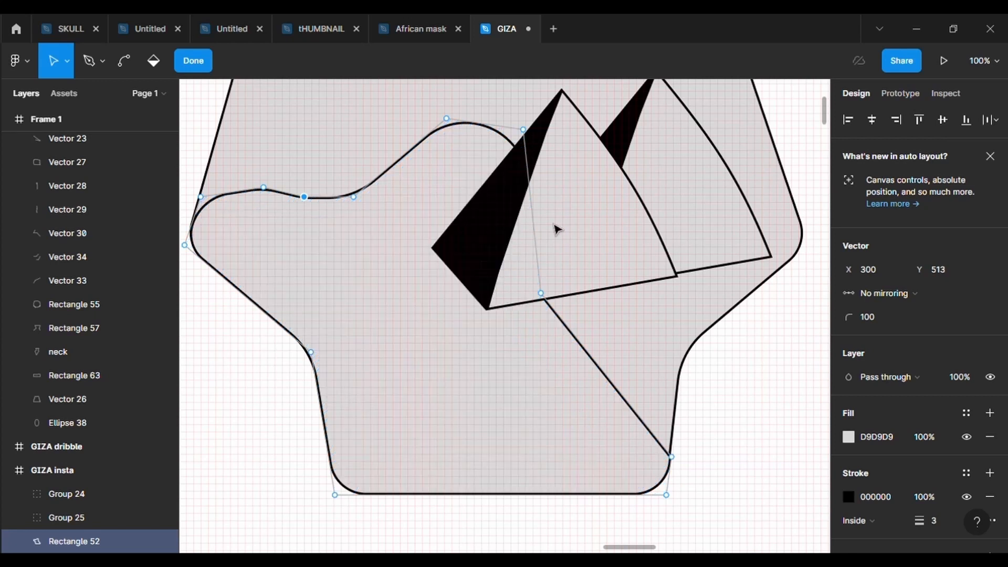
Bend the front shape's right edge behind the front pyramid and move its rounded inner corner point to about X 468, Y 701
mouse_move(532, 211)
mouse_down()
mouse_move(531, 232)
mouse_move(489, 289)
mouse_move(508, 227)
mouse_move(537, 211)
mouse_move(546, 254)
mouse_move(466, 283)
mouse_move(458, 307)
mouse_up()
key(ctrl+z)
click(538, 246)
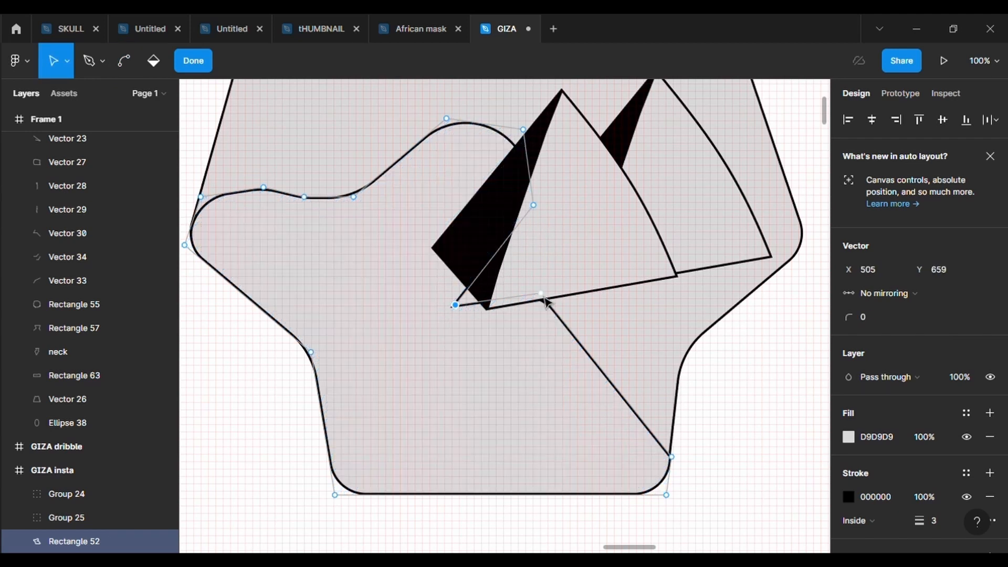
drag(541, 293, 434, 343)
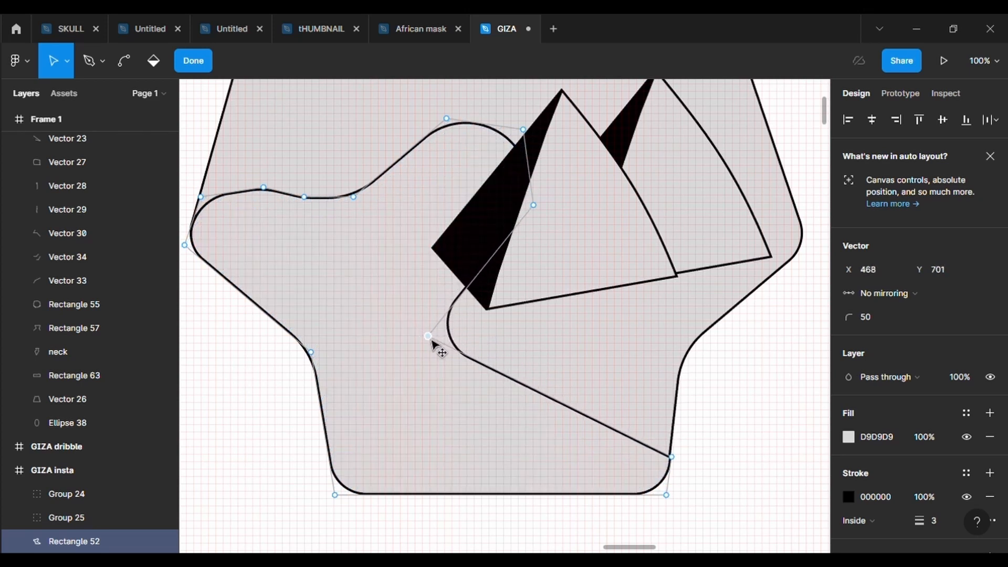
Add two points on the lower right edge at about X 555, Y 780 and X 674, Y 831, each with corner radius 100
drag(551, 398, 492, 394)
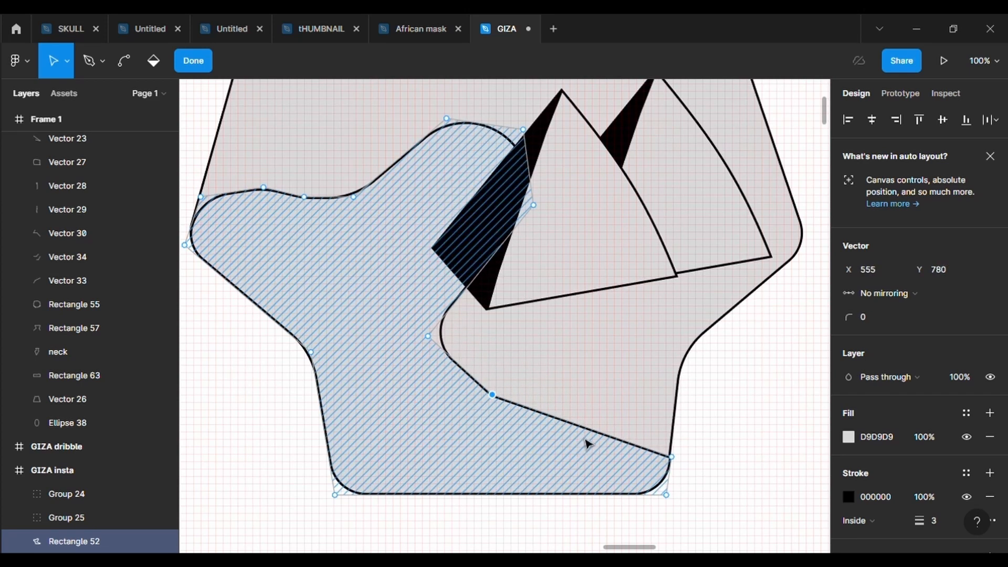
drag(584, 429, 582, 434)
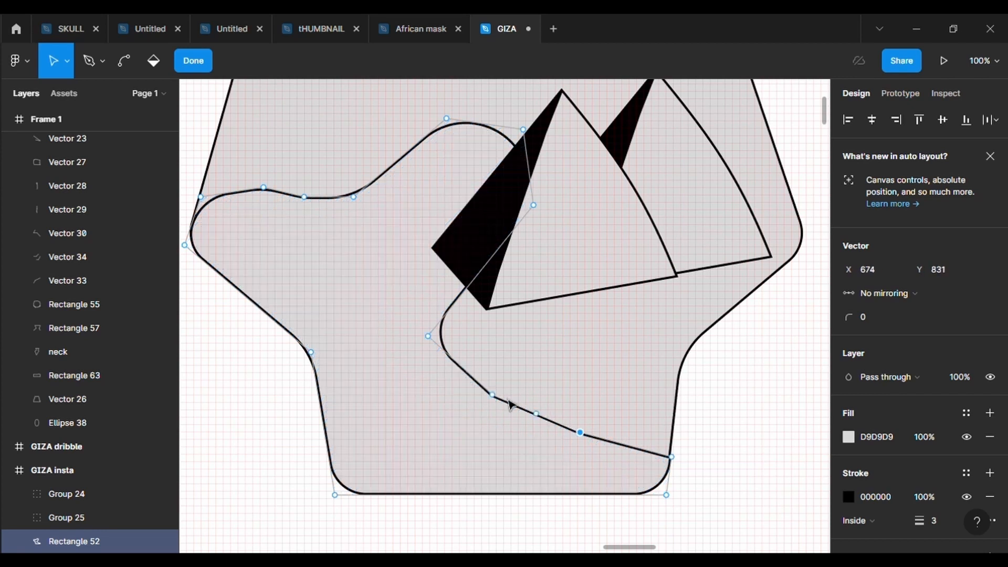
click(492, 395)
text(100)
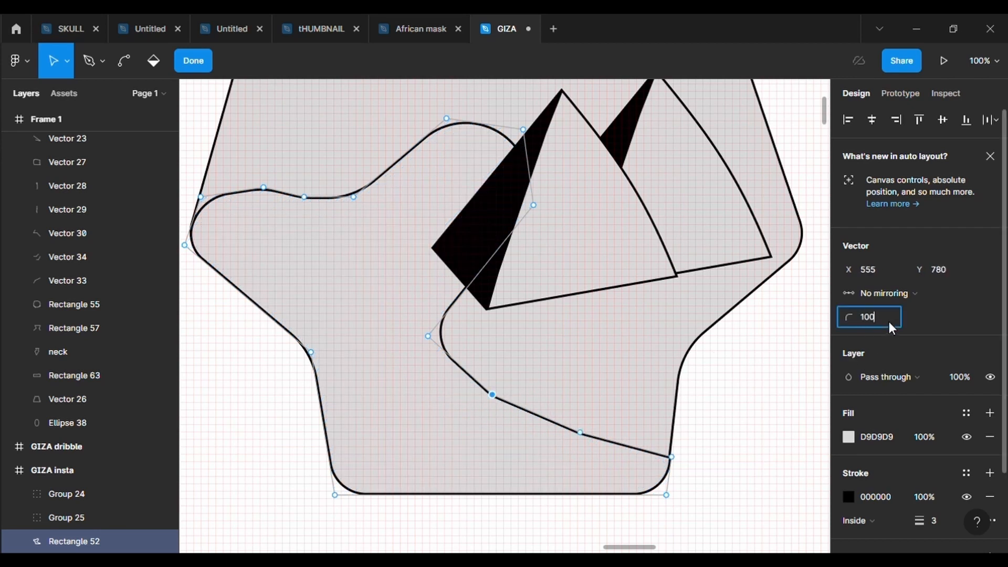
key(Return)
click(581, 432)
click(887, 319)
text(100)
key(Return)
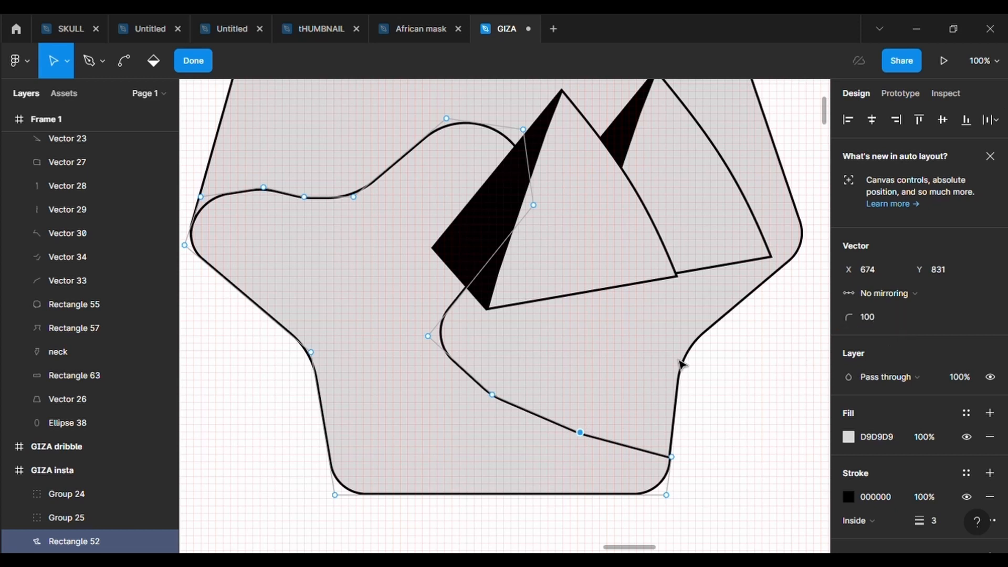
key(Escape)
Paste another copy of the full head outline behind the front shape and open it for point editing
scroll(755, 447, up, 3)
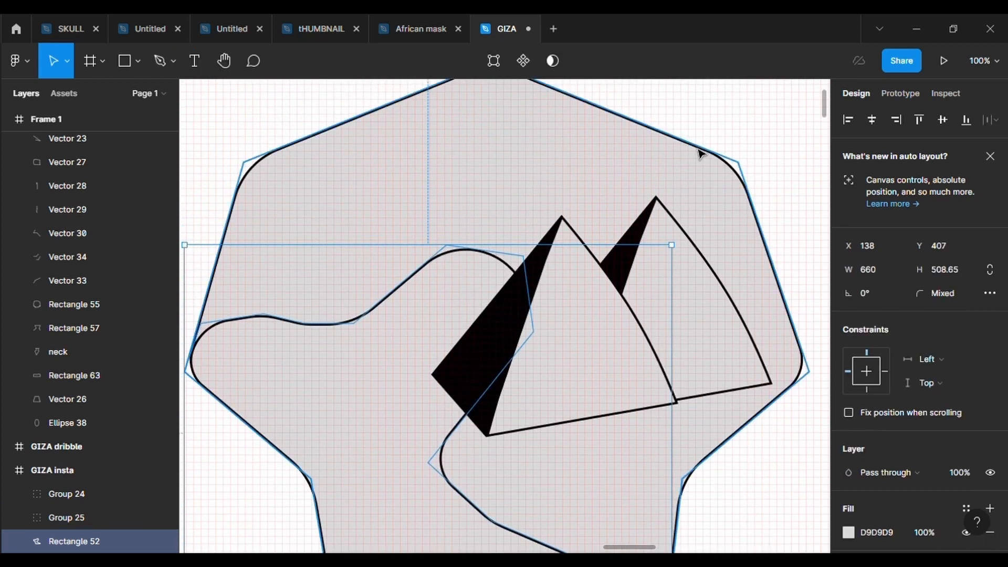
click(698, 155)
key(ctrl+v)
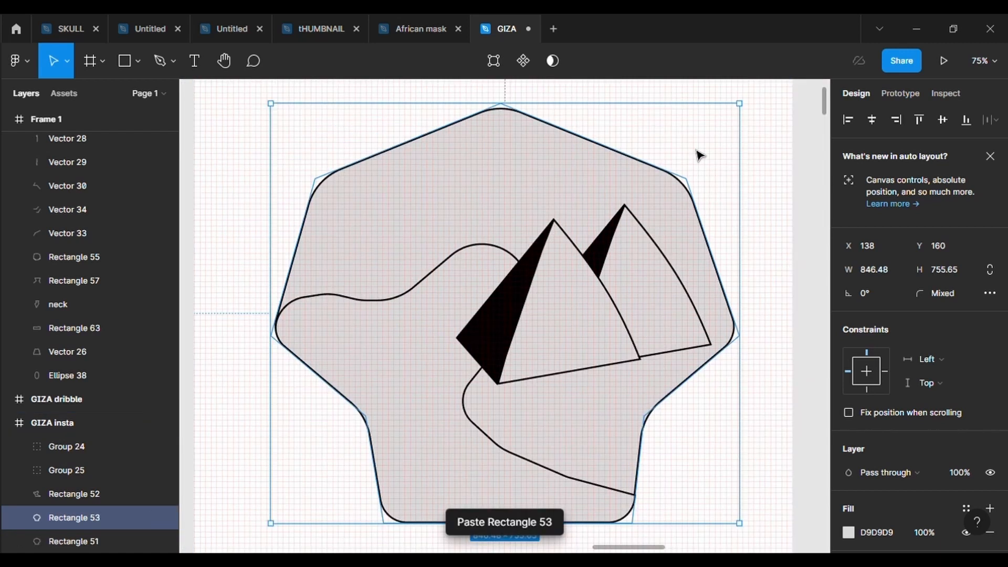
key(Return)
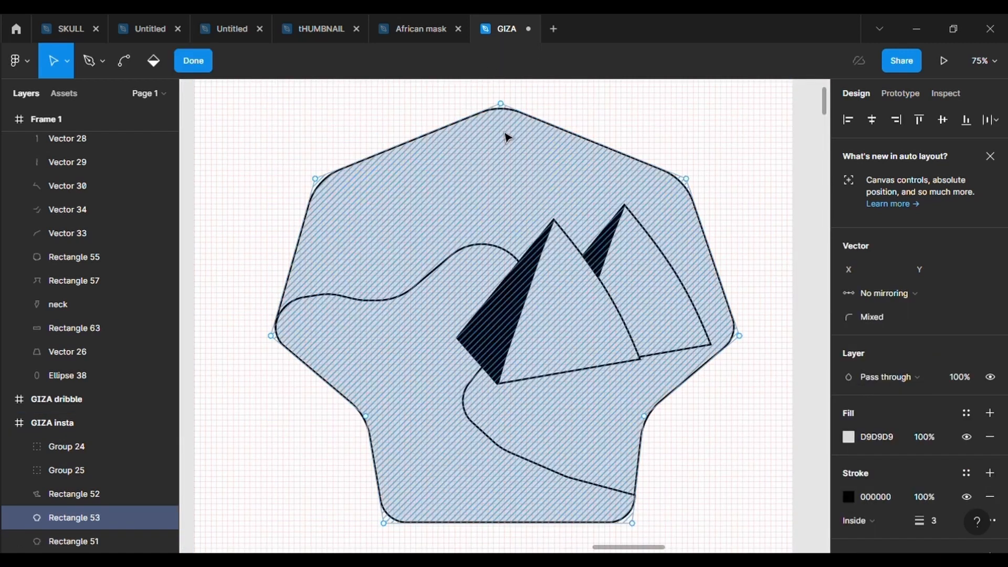
Move the new copy's left-side points inward, placing the neck point at about X 538, Y 693.5 and the bottom left point at X 566, Y 852
click(316, 179)
drag(318, 181, 444, 329)
drag(366, 417, 483, 420)
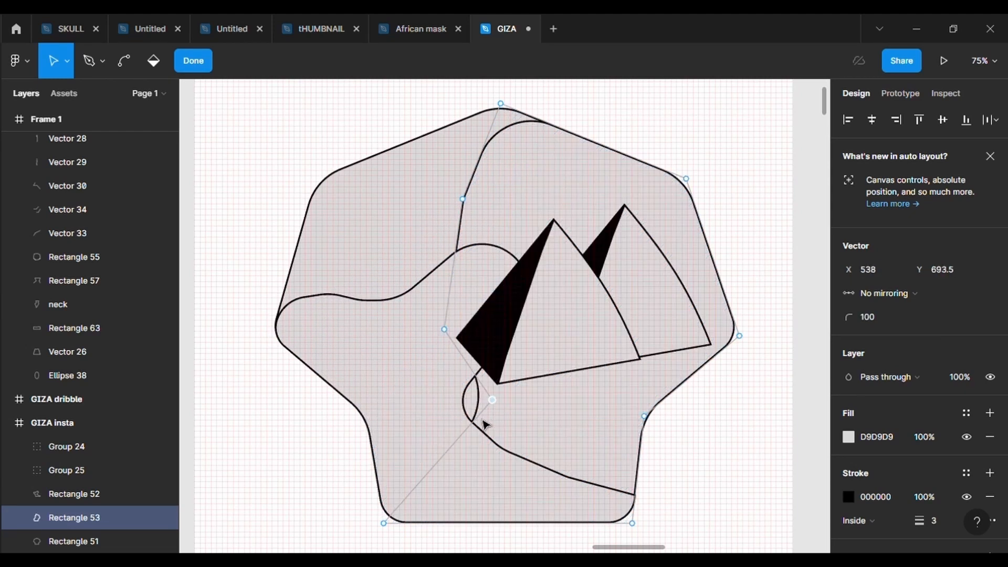
click(385, 525)
drag(456, 511, 511, 494)
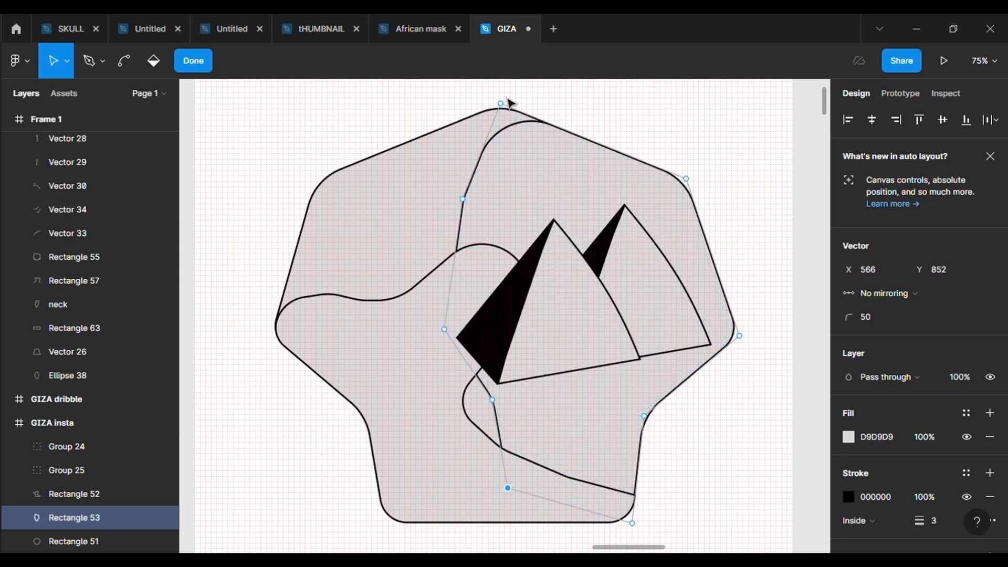
Lower the new copy's top point to just above and left of the front pyramid's tip
drag(509, 109, 523, 183)
key(ctrl)
key(ctrl+z)
click(686, 179)
drag(508, 127, 515, 213)
Set the new copy's upper right point to corner radius 0 and move it down the head's edge to about X 911.5, Y 364
click(884, 318)
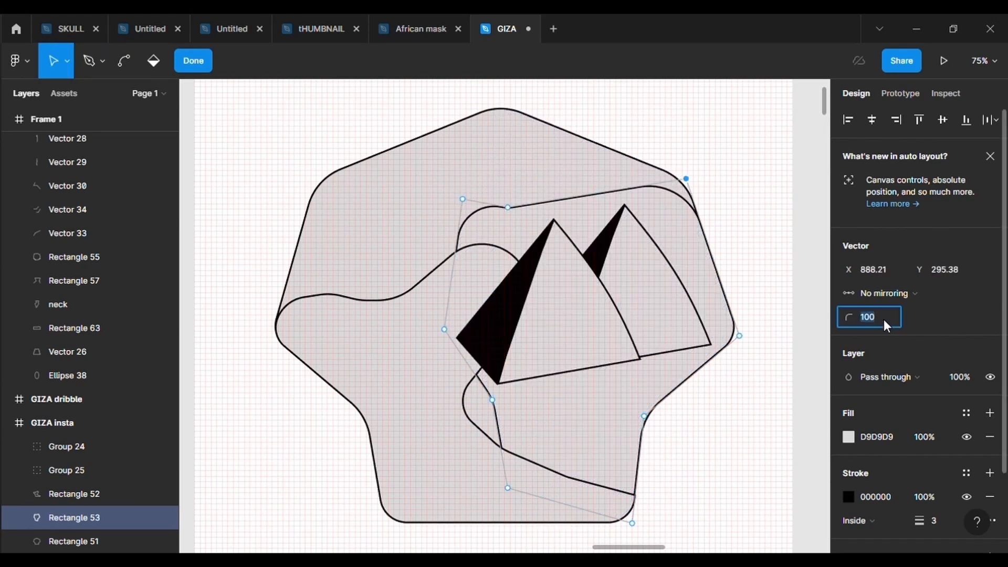
text(0)
key(Return)
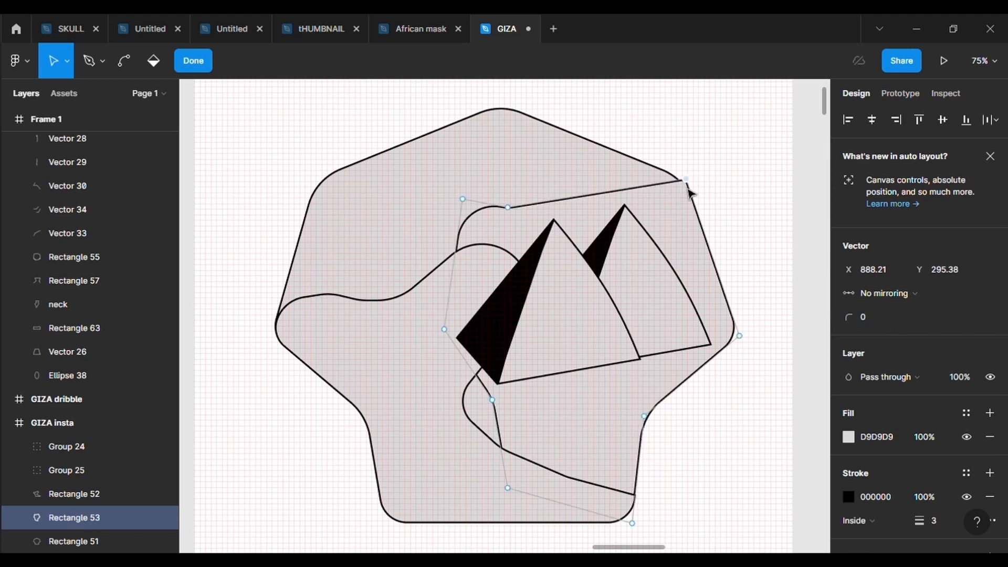
drag(691, 192, 702, 223)
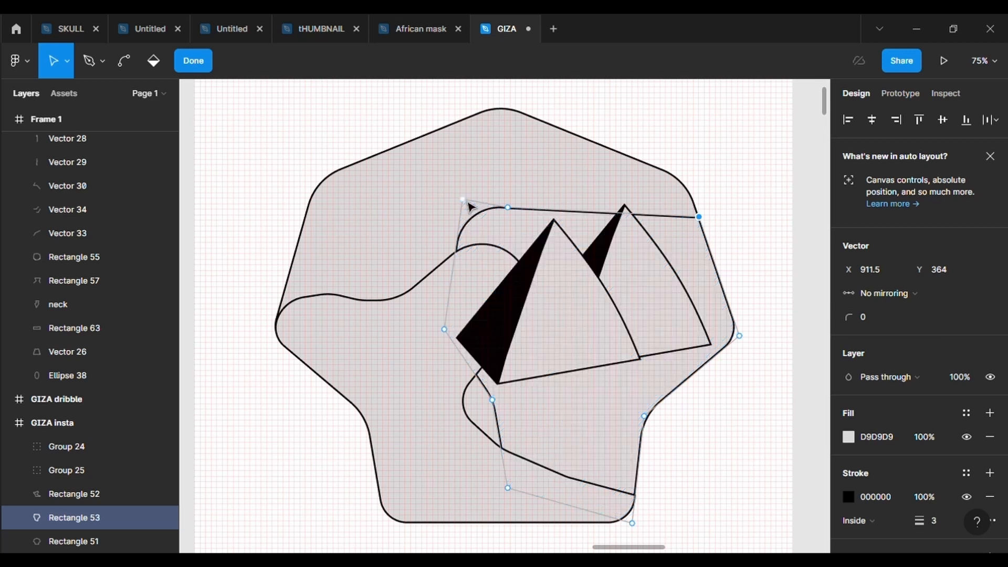
Bring the new copy's upper left corner down to a single point at about X 474, Y 401.5 with corner radius 0
drag(464, 202, 460, 245)
drag(509, 209, 459, 240)
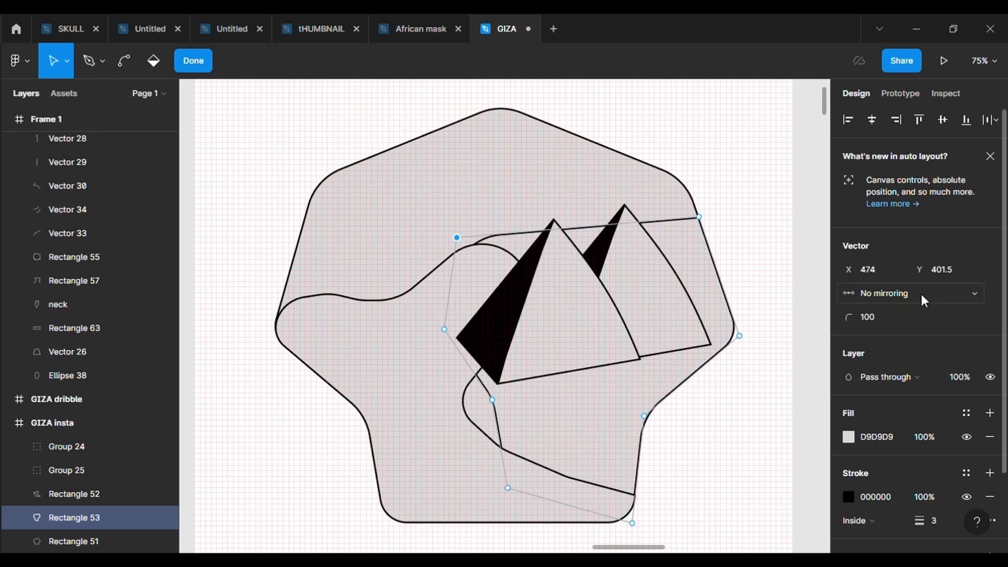
click(877, 319)
text(0)
key(Return)
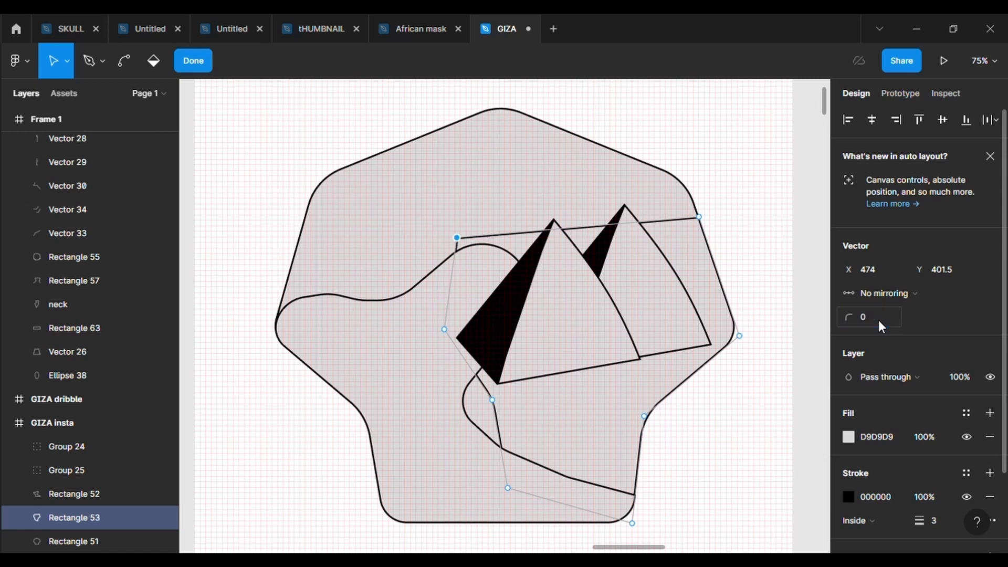
Fit the new copy's sharp upper left point onto the top of the front shape's hump
drag(459, 241, 479, 252)
click(483, 207)
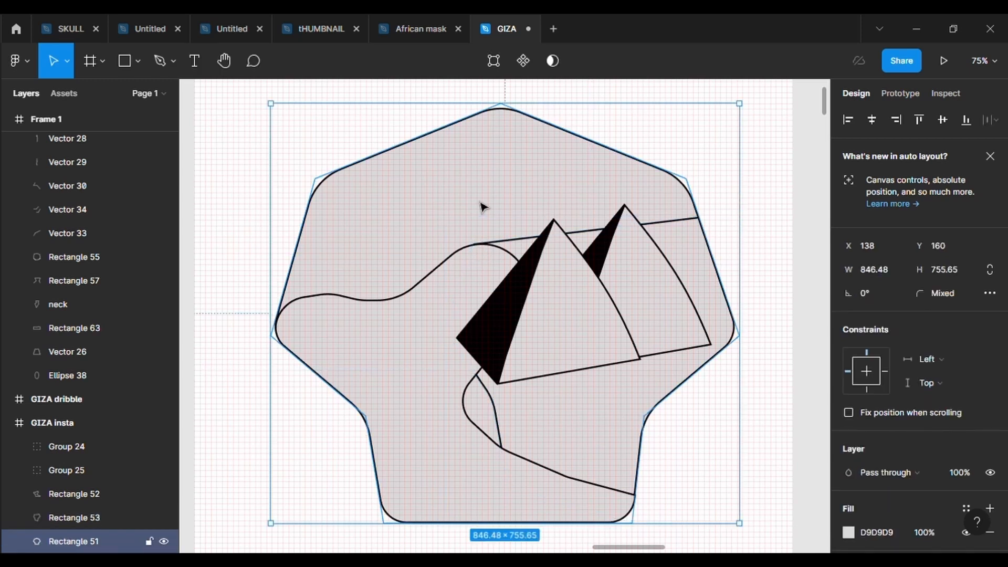
click(511, 245)
key(Return)
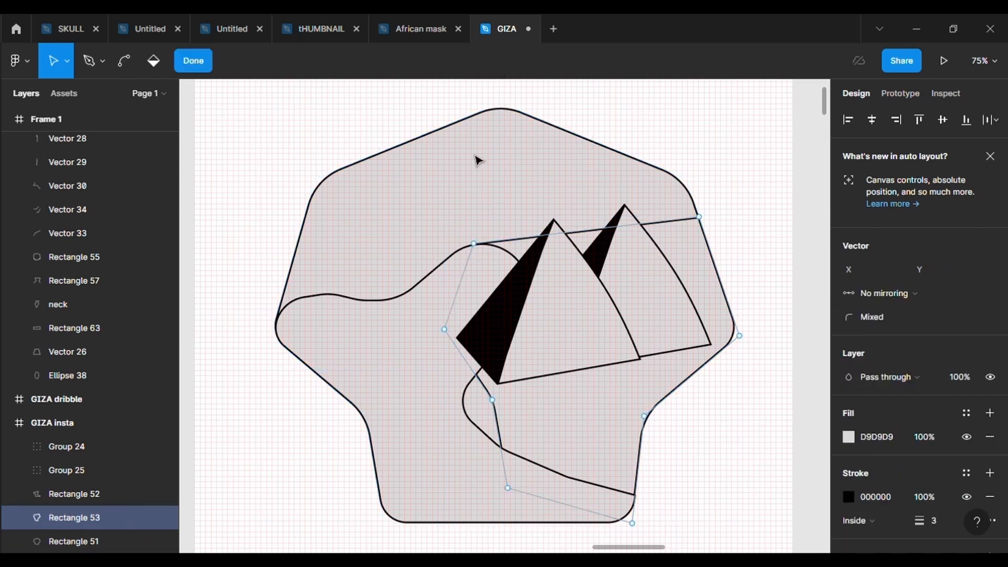
drag(473, 249, 475, 252)
key(Escape)
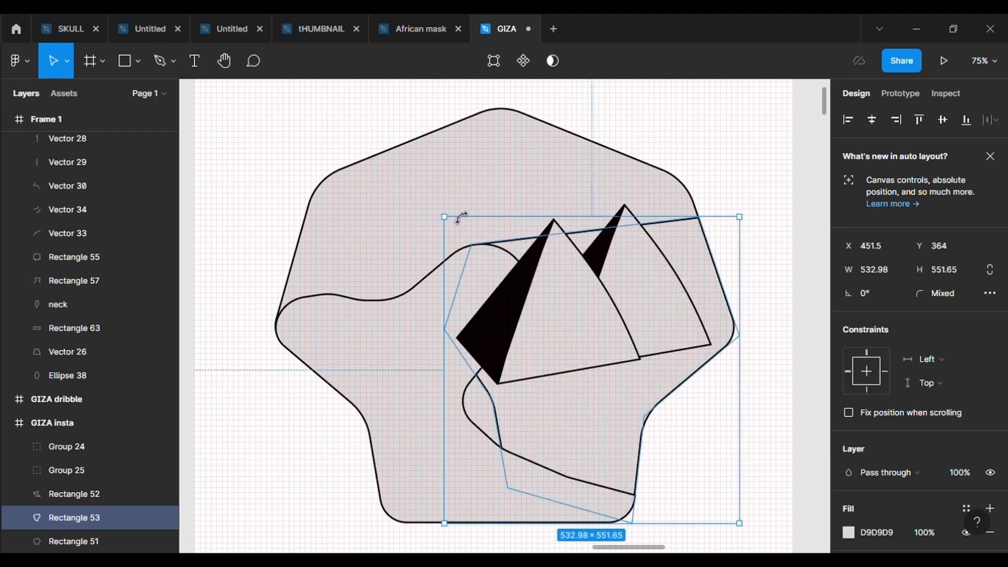
click(472, 201)
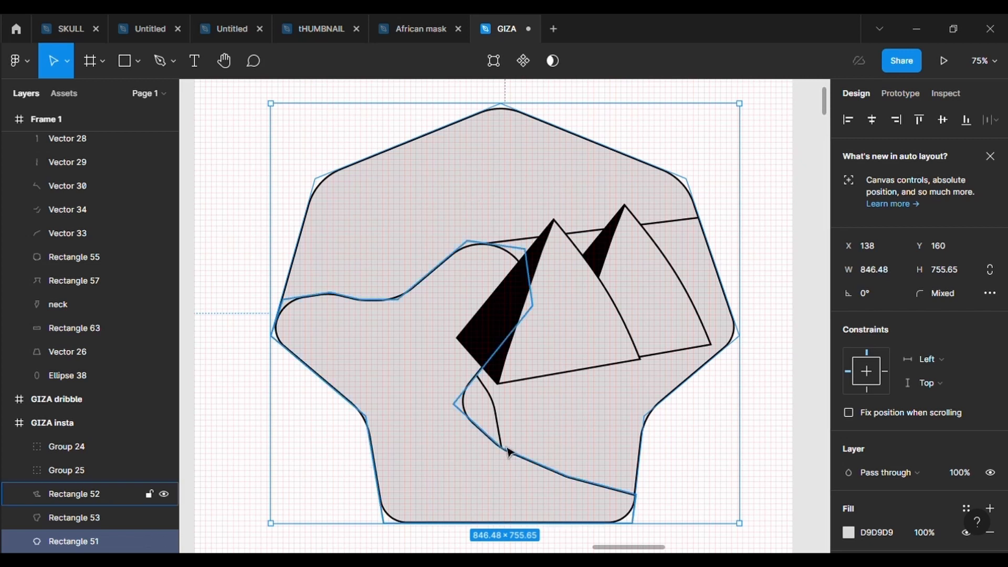
Move the new copy's left neck point behind the front shape to about X 451.5, Y 785.5
click(506, 411)
double_click(495, 308)
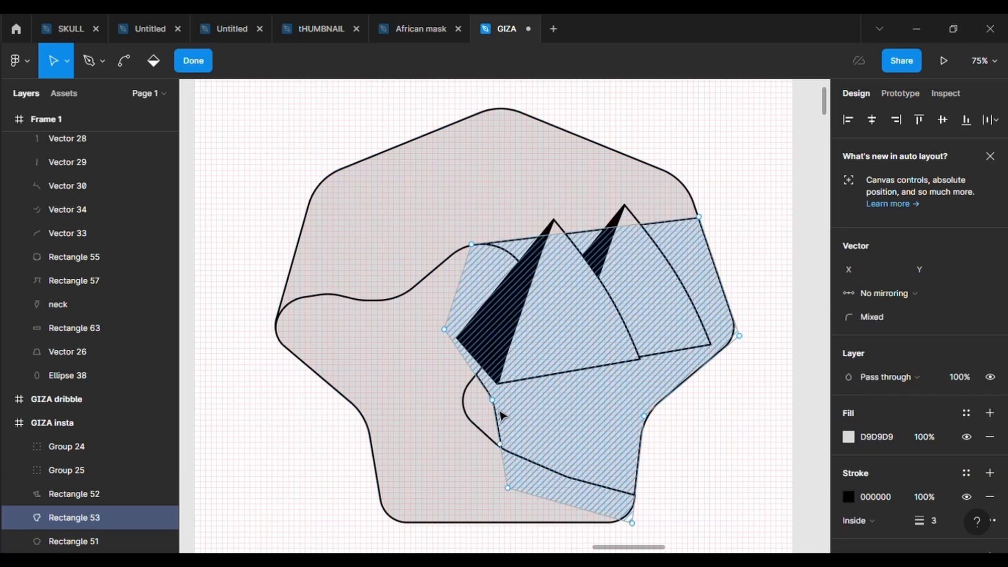
drag(492, 400, 445, 455)
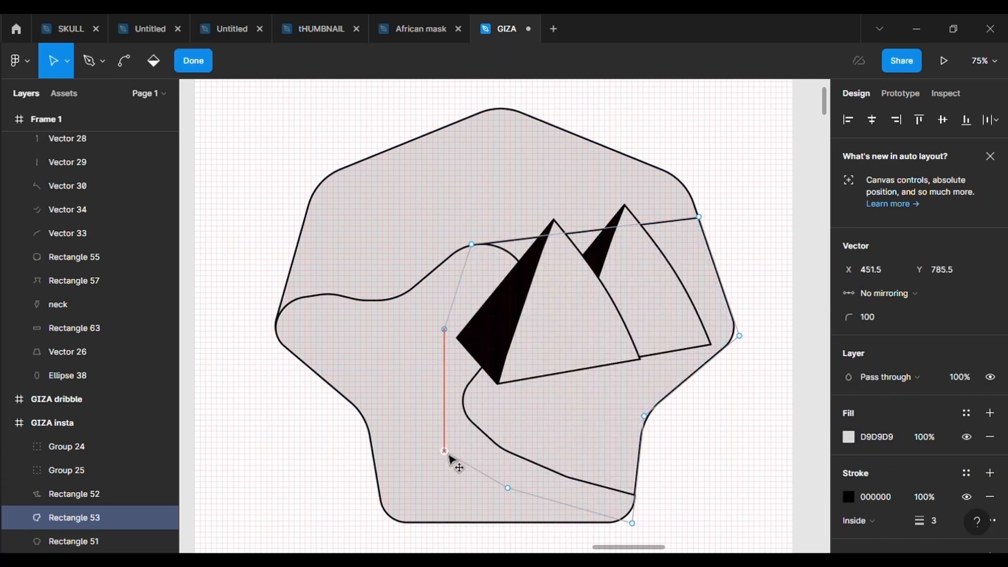
double_click(746, 437)
click(747, 436)
Move the front shape's lower right point onto the head's neck edge at X 796.5, Y 862.5
scroll(643, 491, up, 3)
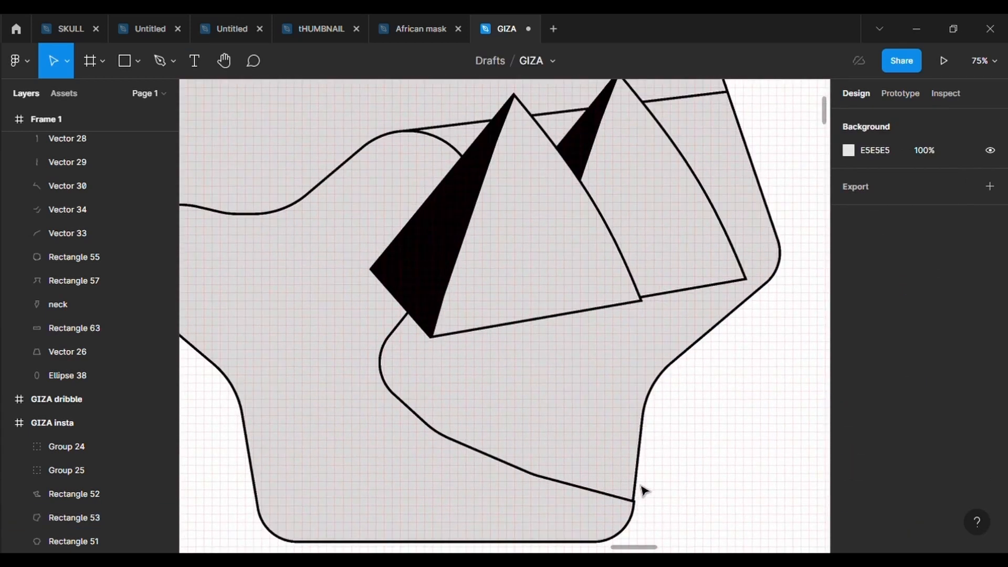
click(607, 499)
double_click(607, 473)
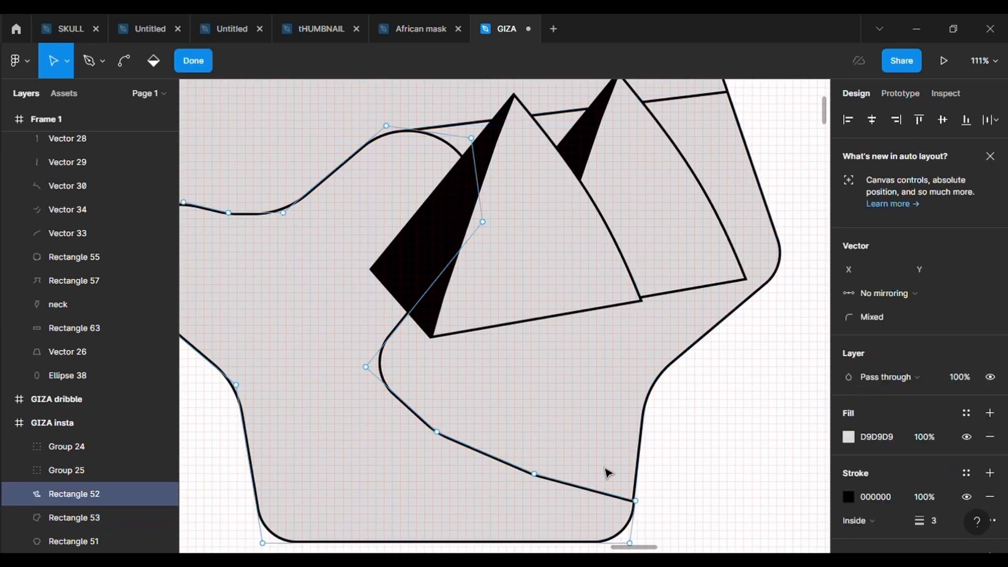
click(635, 500)
scroll(637, 501, up, 3)
scroll(637, 503, up, 4)
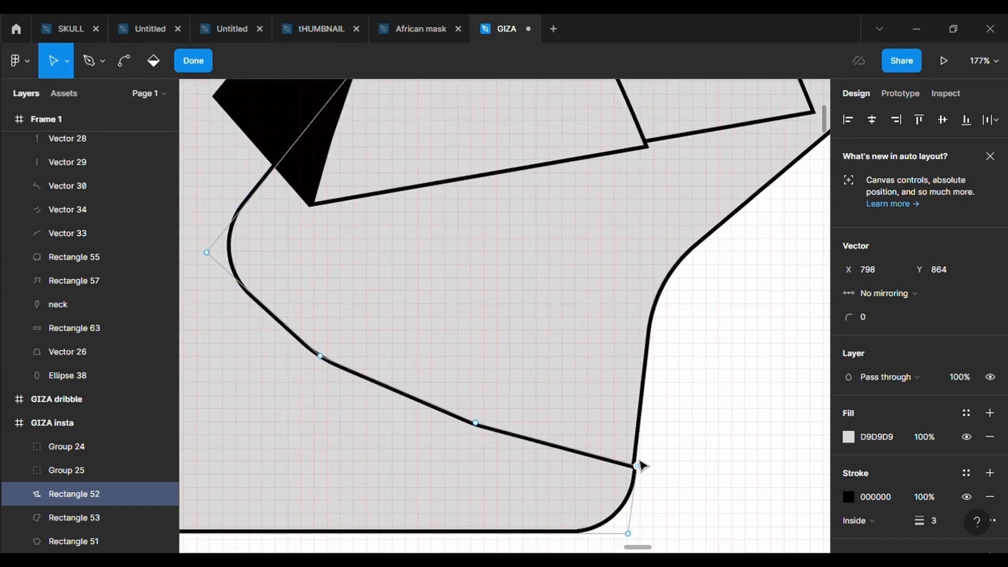
drag(640, 470, 645, 477)
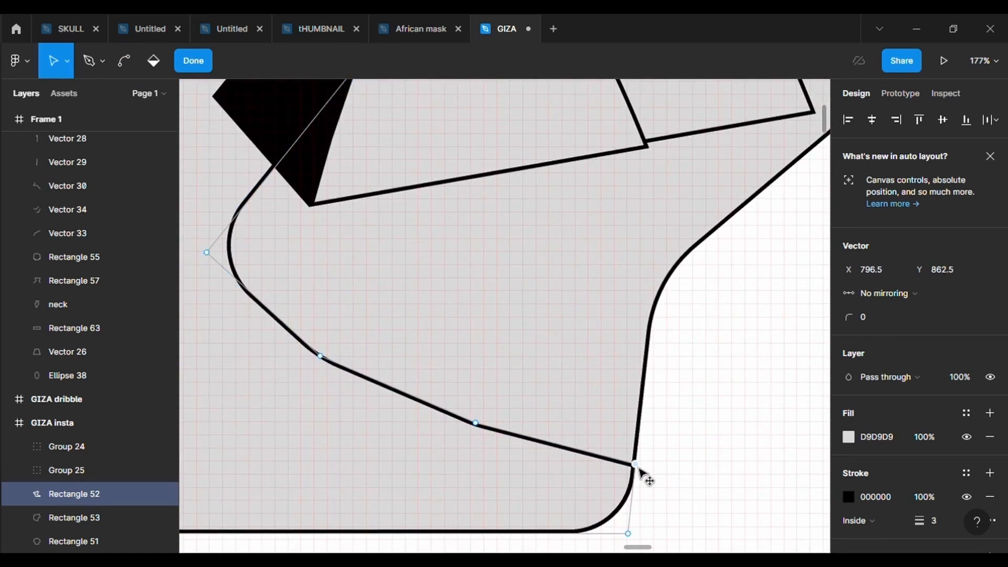
key(Escape)
key(Escape)
scroll(680, 463, down, 6)
scroll(680, 464, down, 5)
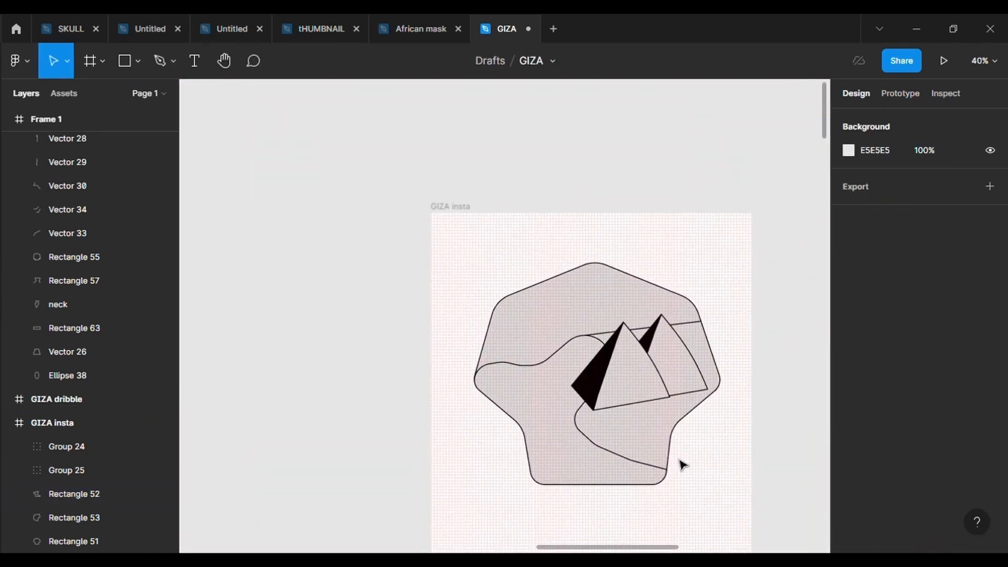
Duplicate the rear pyramid, place the copy left of the front pyramid, and scale it down to about 265 × 237
scroll(679, 464, up, 5)
click(667, 304)
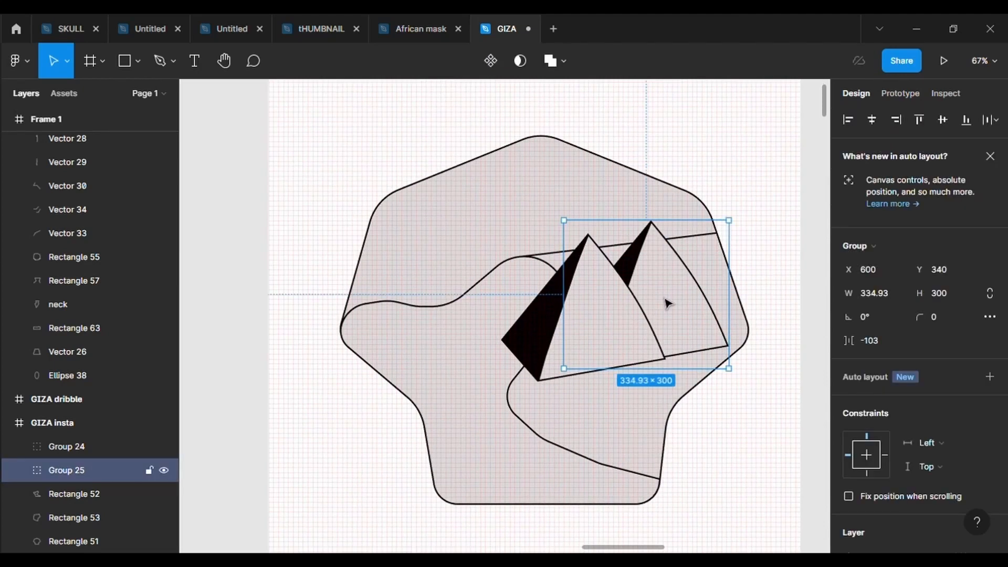
key(ctrl+c)
key(ctrl+v)
drag(667, 303, 478, 336)
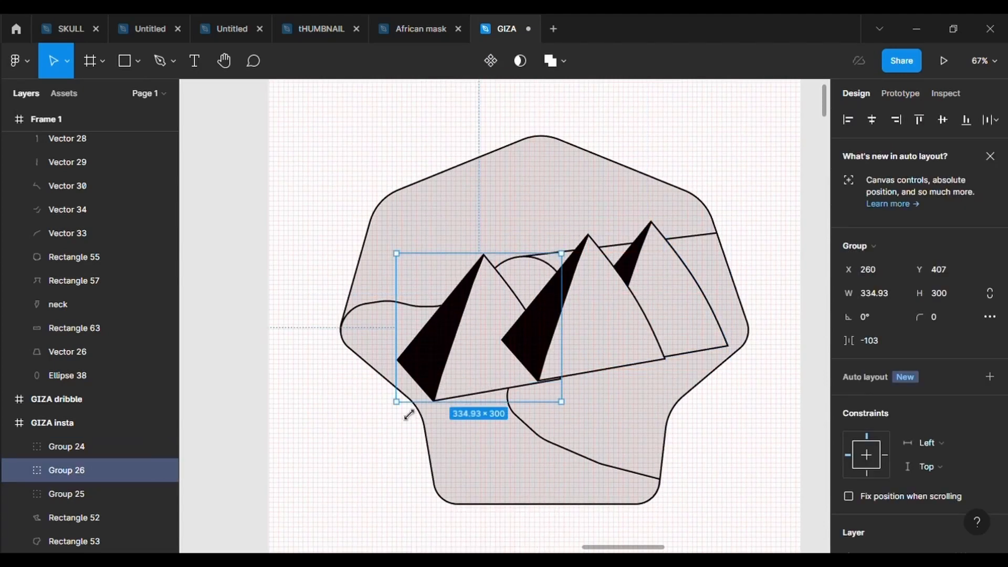
drag(409, 415, 444, 383)
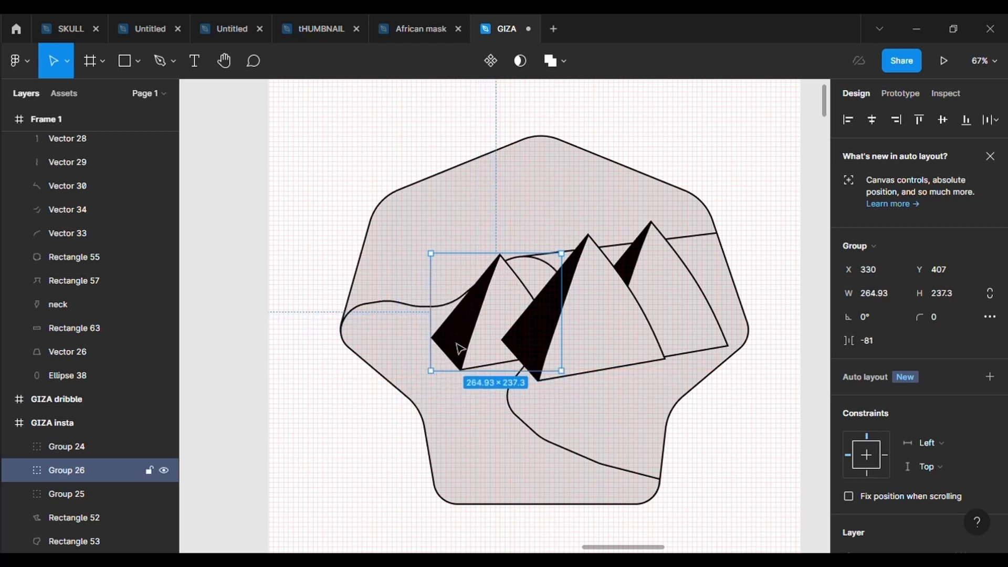
Bring the new pyramid in front of the other two and shrink it to about 193 × 173 at X 360, Y 480
right_click(505, 309)
click(553, 232)
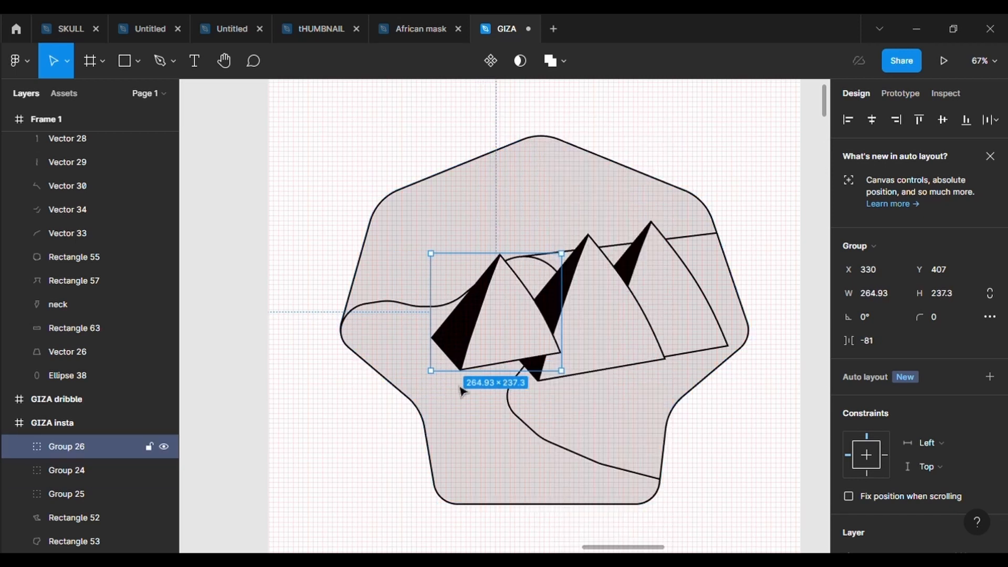
drag(439, 382, 489, 340)
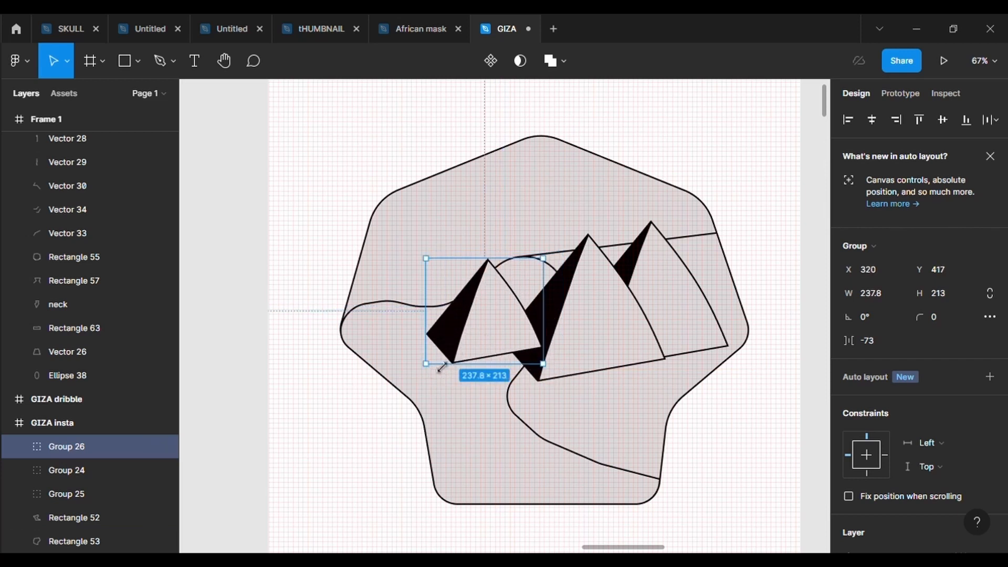
drag(441, 368, 493, 355)
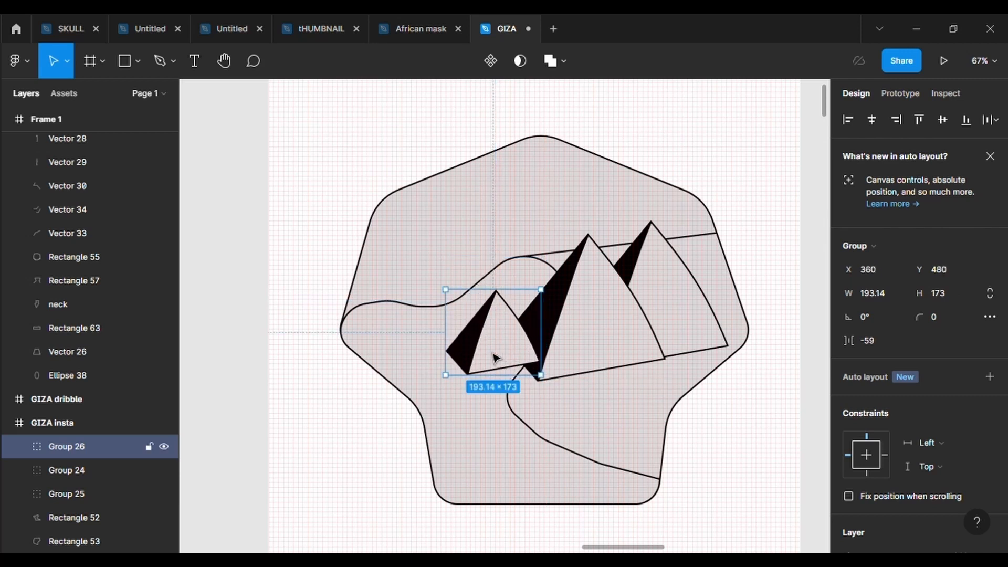
Draw a 130 × 40 rectangle just below the small pyramid at X 450, Y 690 and give it a black inside stroke of 3
click(467, 422)
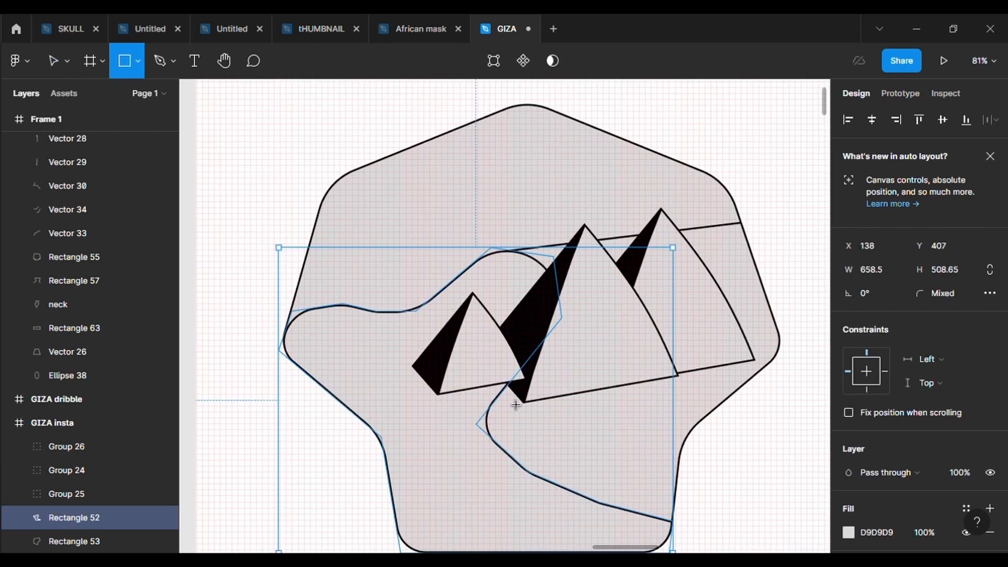
drag(465, 417, 542, 441)
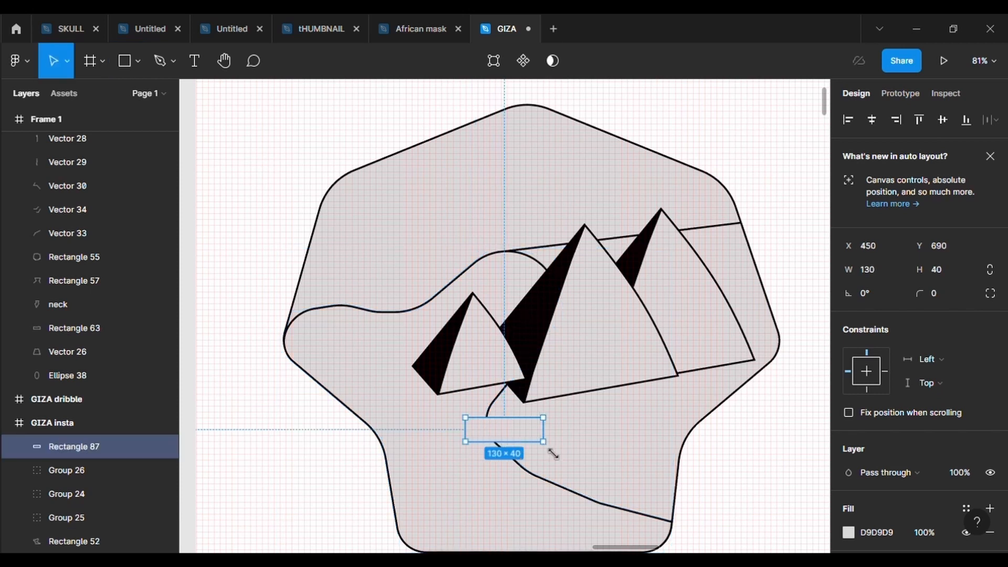
click(664, 351)
scroll(886, 388, down, 5)
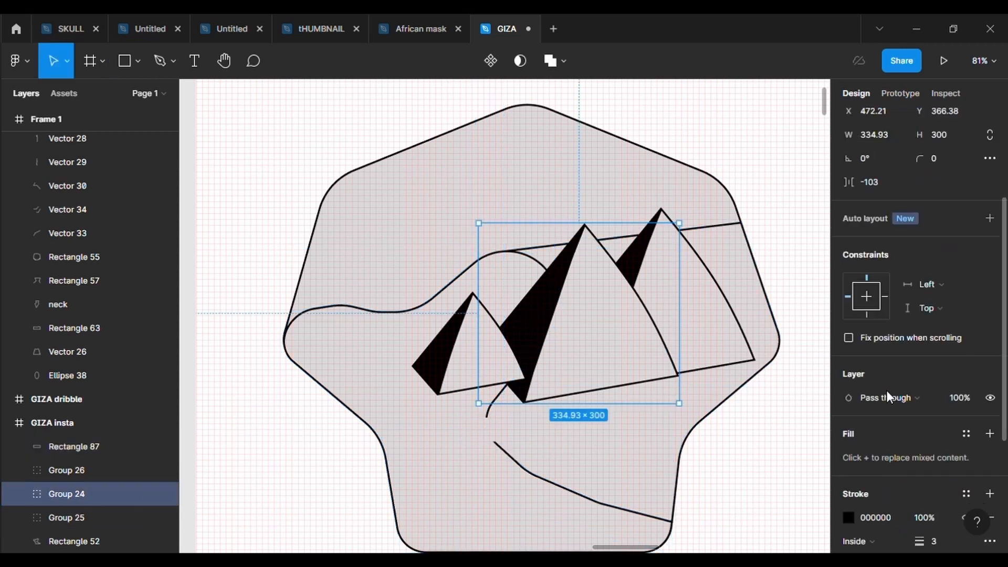
click(497, 433)
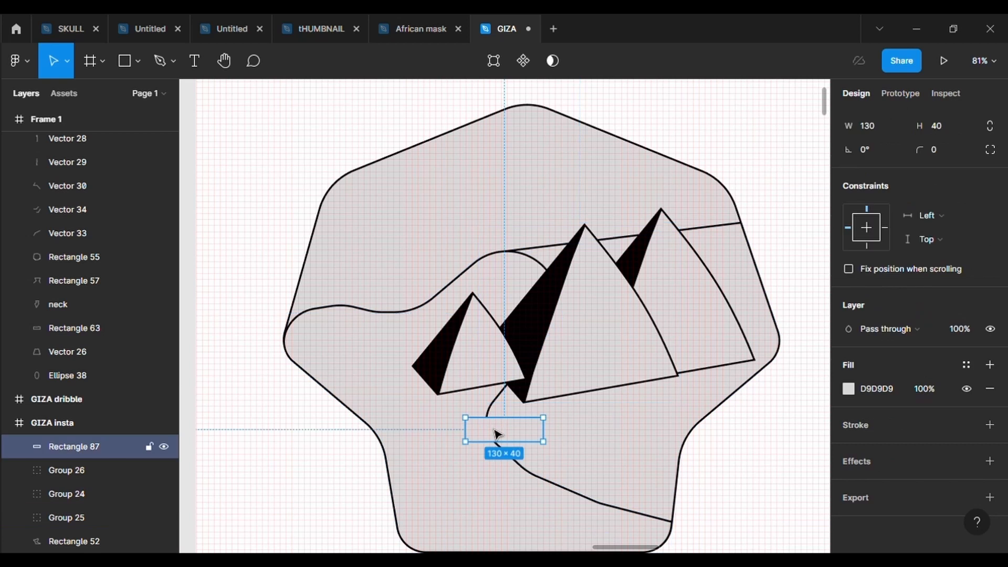
click(861, 425)
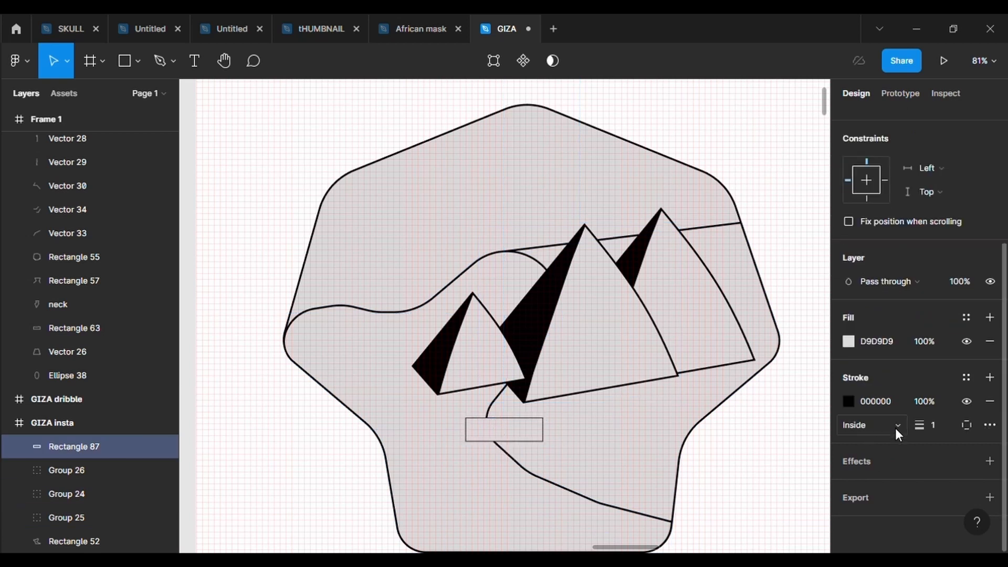
click(944, 428)
key(BackSpace)
text(3)
key(Return)
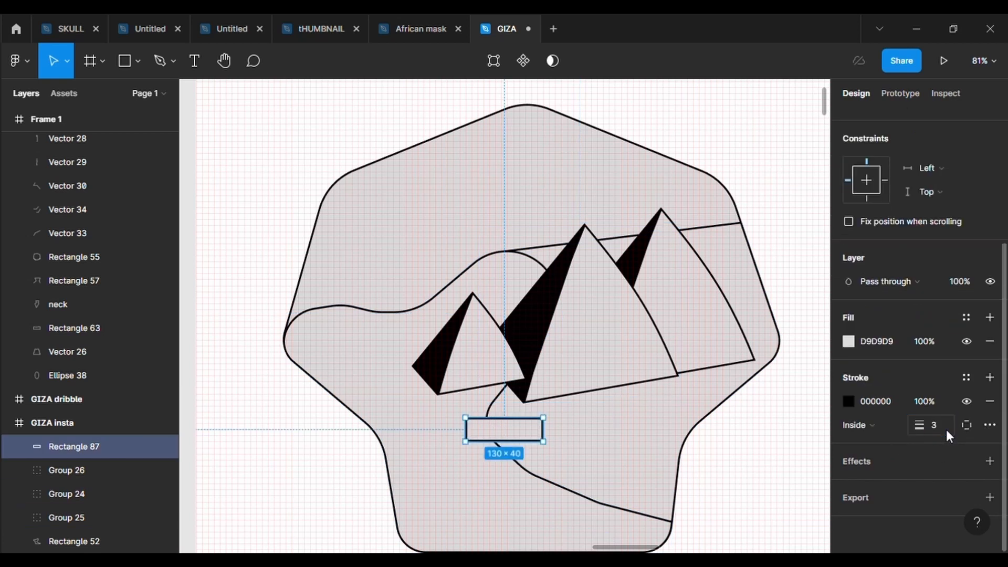
Turn the rectangle into a trapezoid by moving its upper corner points inward to X 470 and about X 551.5
click(493, 61)
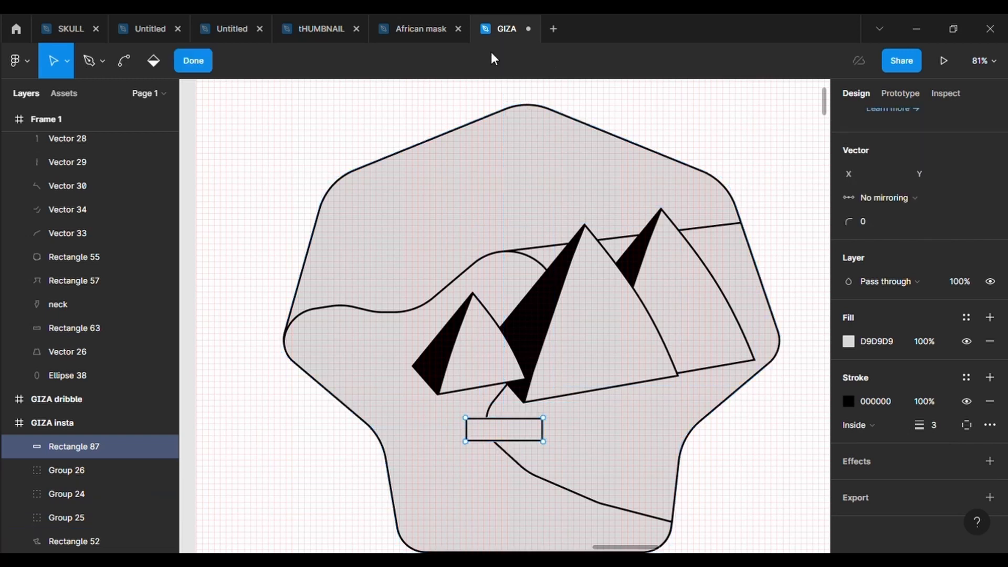
drag(465, 417, 477, 417)
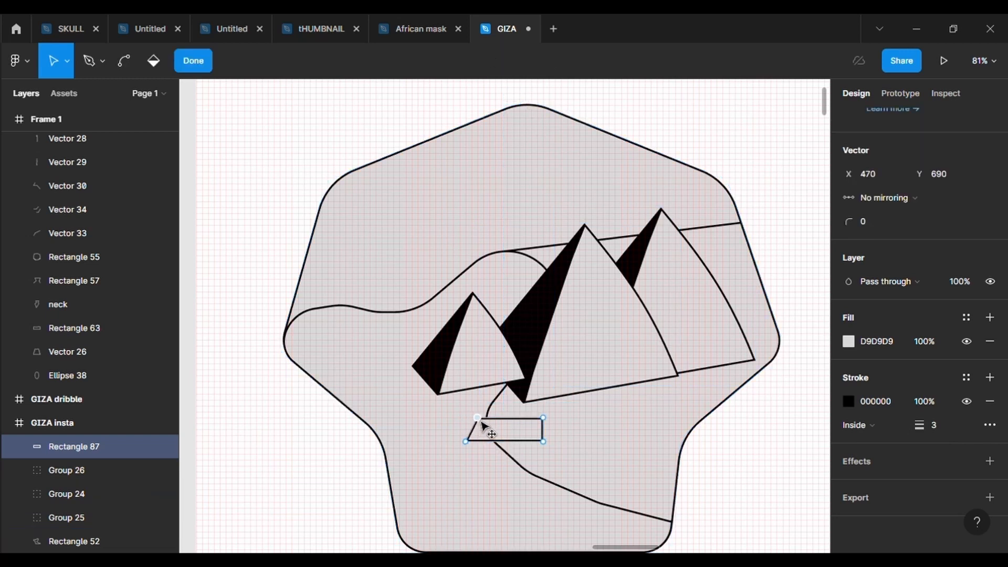
drag(543, 418, 528, 421)
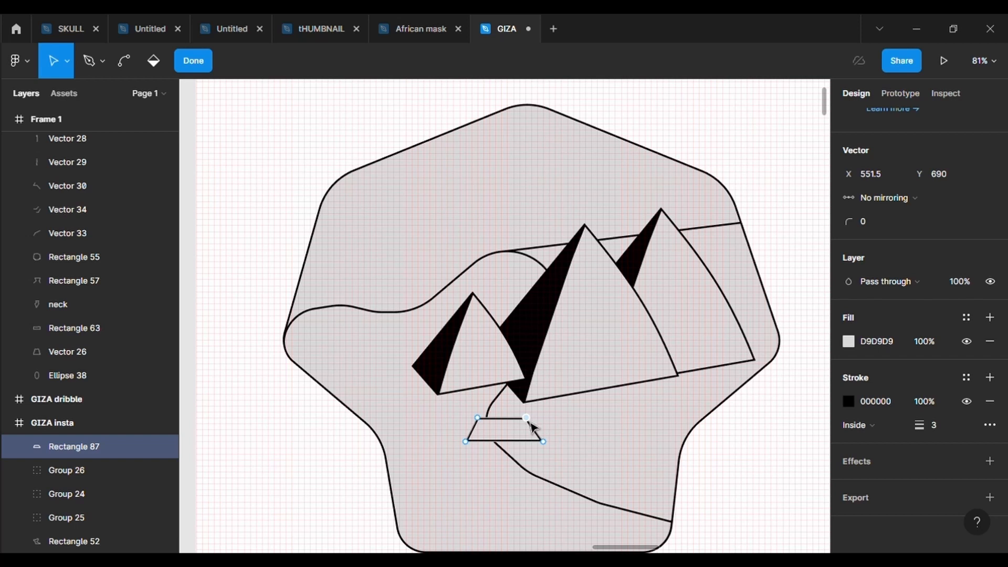
scroll(533, 427, down, 4)
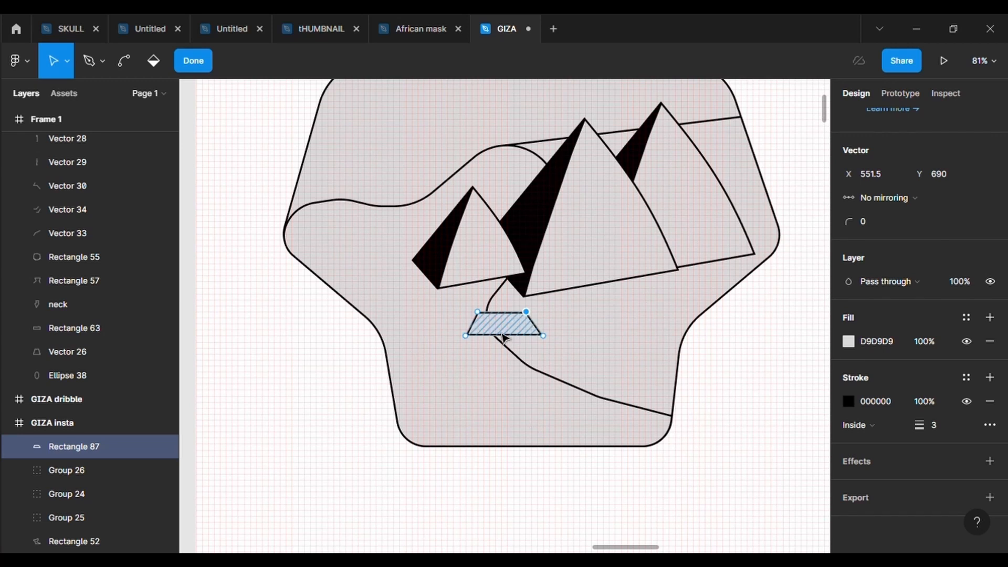
key(Escape)
key(Escape)
Move the trapezoid outside the head to X 160, Y 850 and pull its lower right point in until it is 119 wide
drag(513, 338, 341, 437)
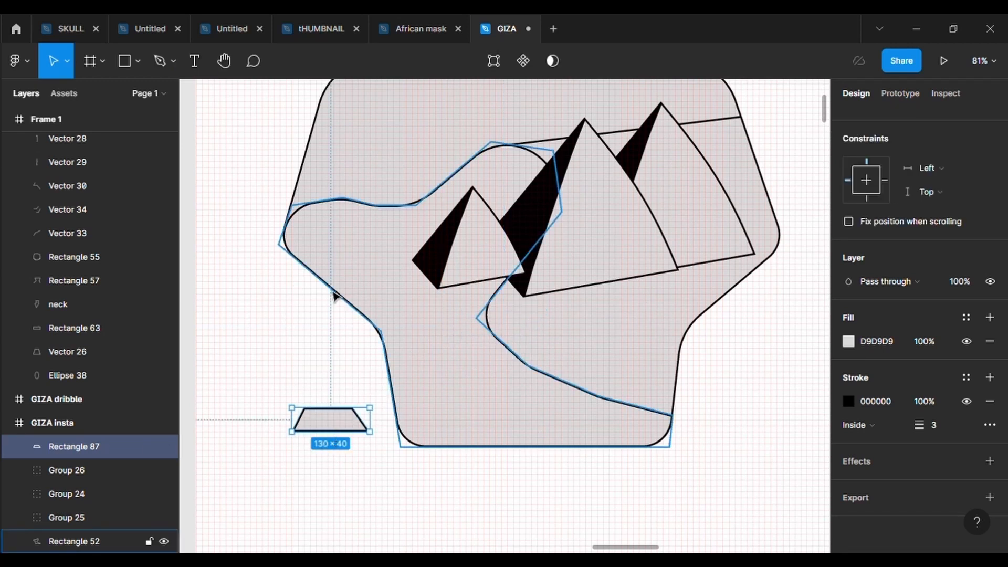
scroll(332, 293, up, 2)
click(494, 61)
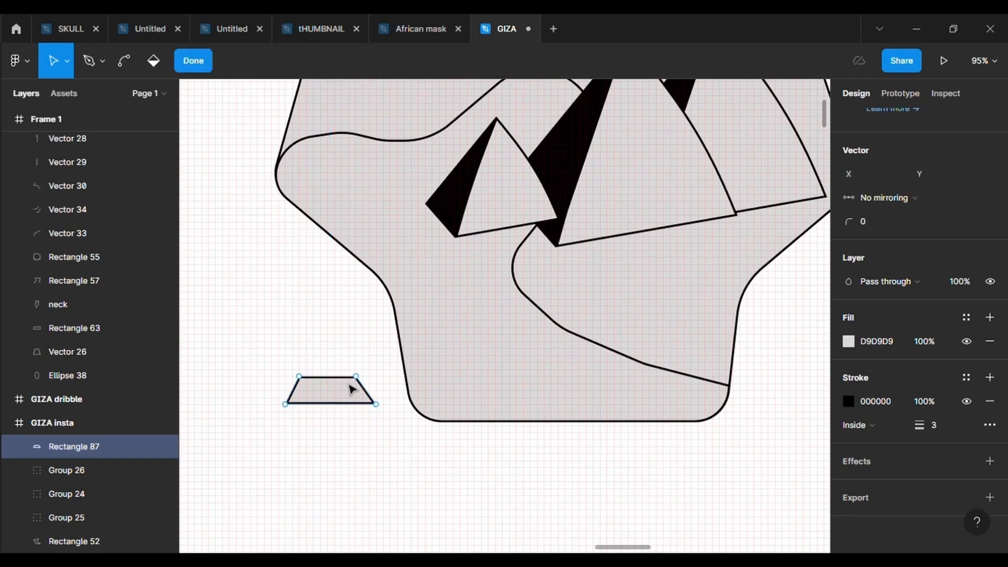
drag(376, 406, 371, 408)
key(Escape)
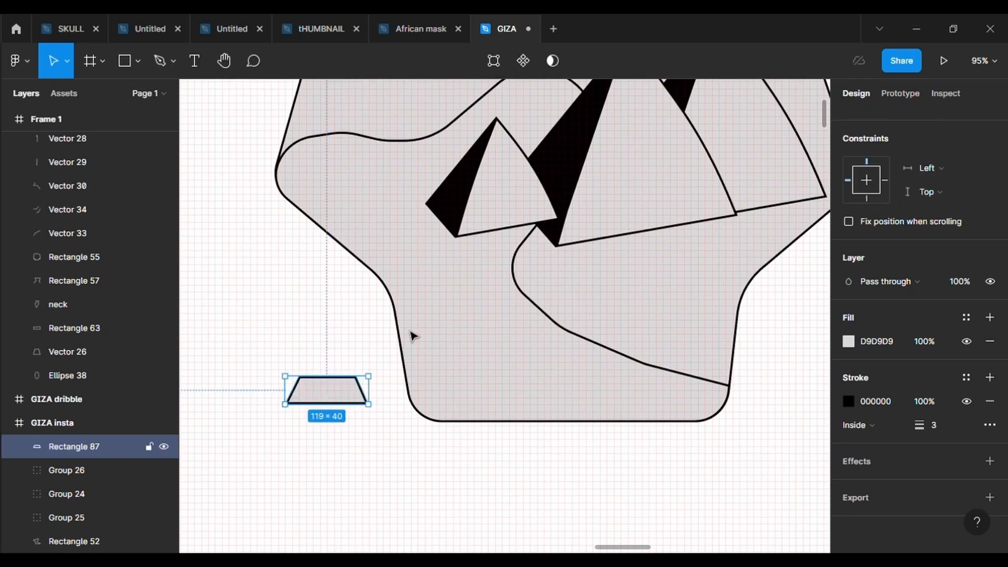
Set the trapezoid's corner radius to 10
scroll(927, 272, up, 3)
click(934, 294)
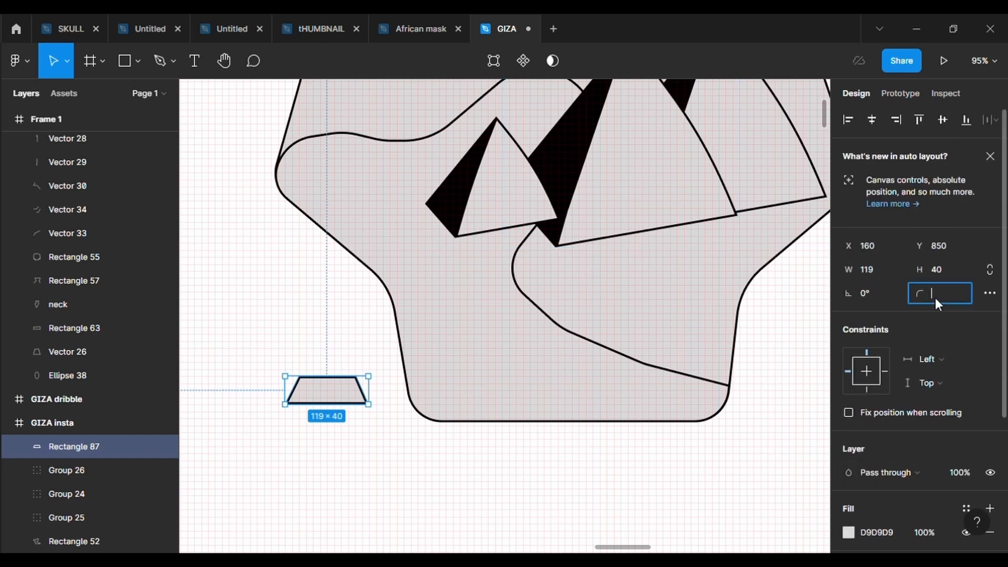
text(10)
key(Return)
Set the corner radius of the trapezoid's two bottom points to 5
double_click(370, 403)
drag(372, 438, 284, 397)
click(876, 317)
text(0)
key(Return)
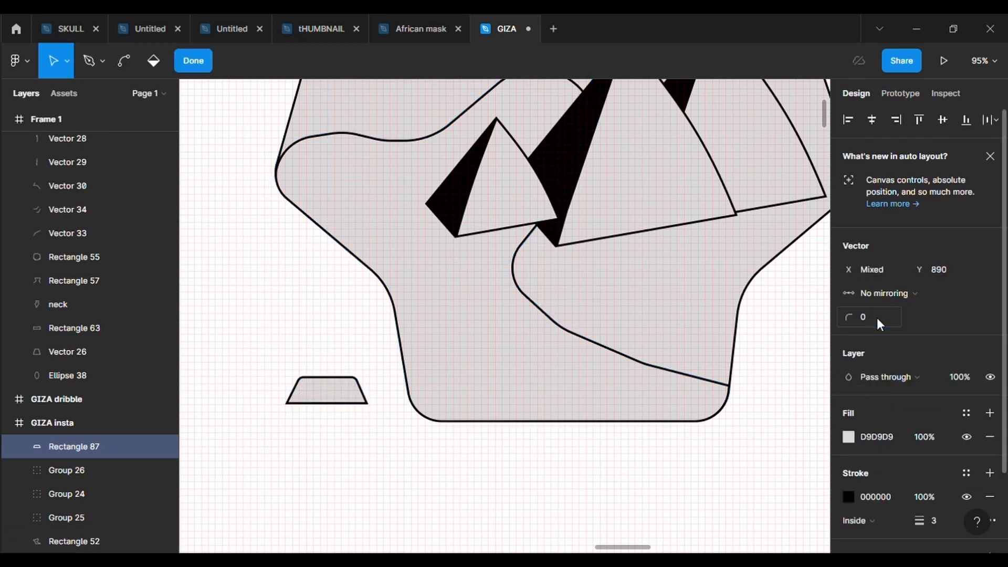
click(874, 317)
text(5)
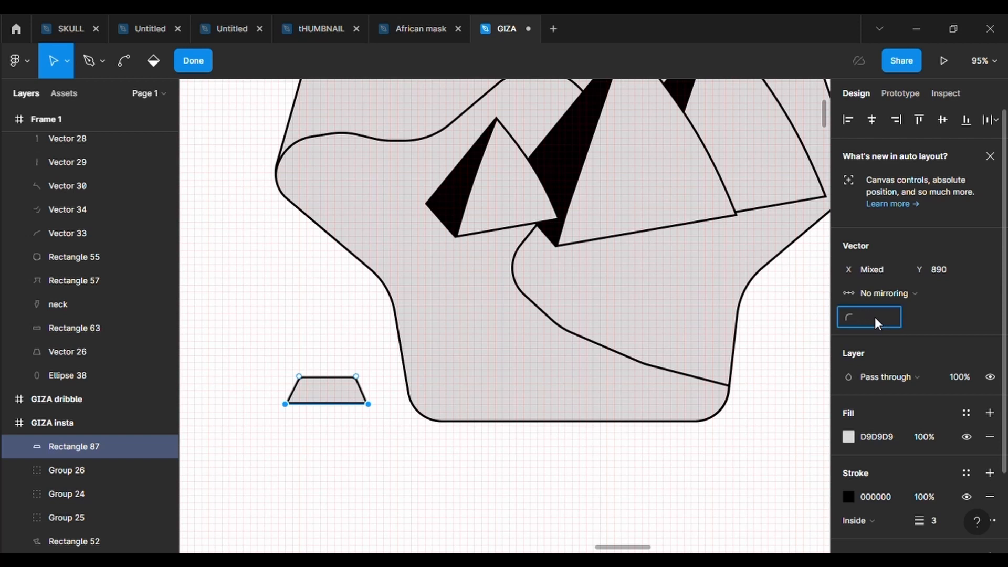
key(Return)
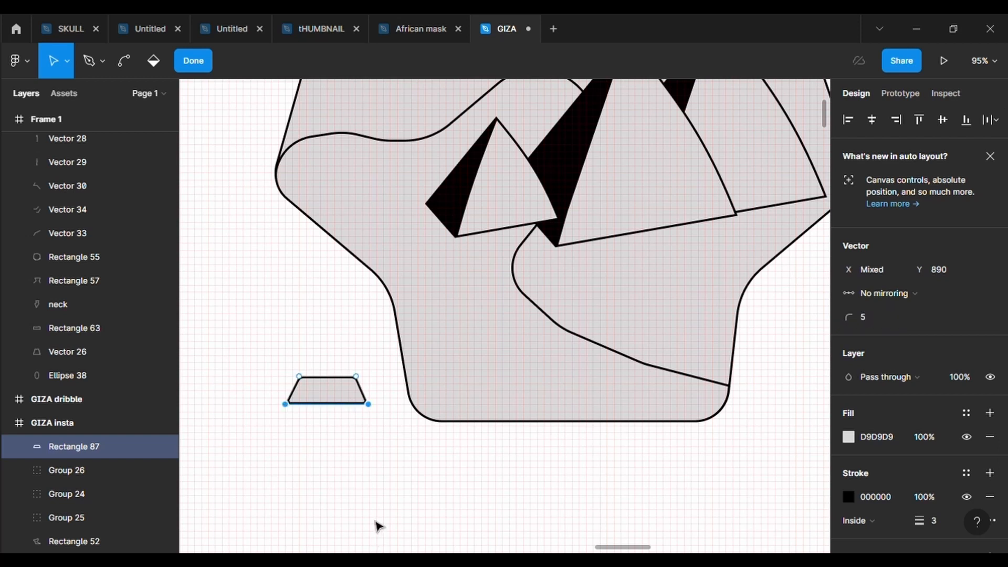
key(Escape)
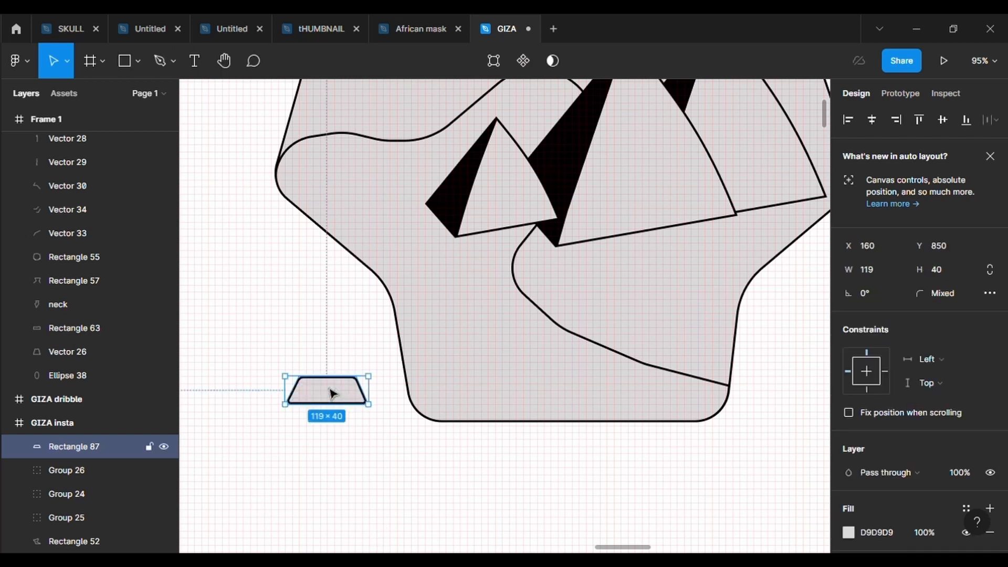
Stack a 65 × 22 copy of the trapezoid centered on top of it and resize the base trapezoid to 129 × 30
key(ctrl+v)
drag(350, 391, 335, 375)
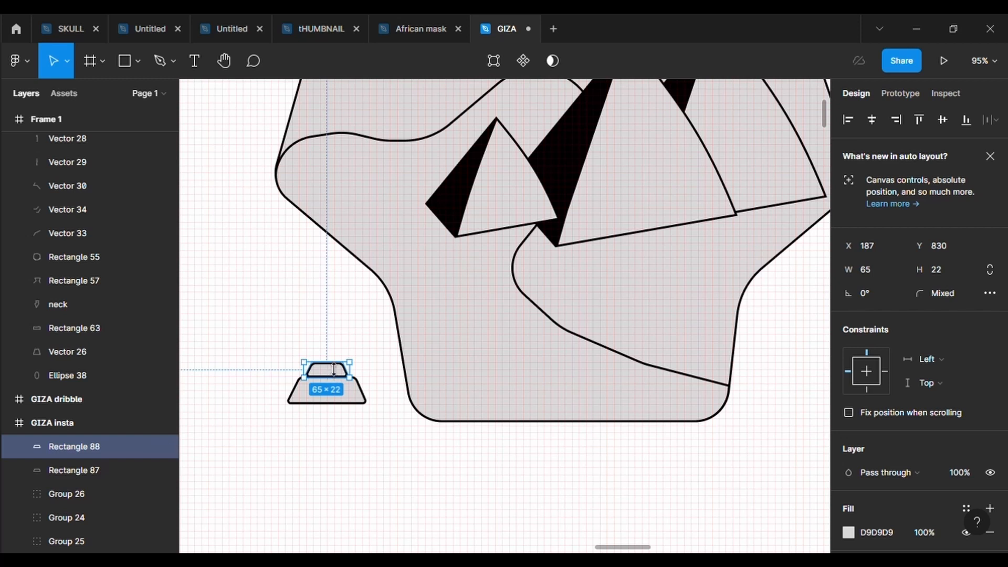
click(335, 409)
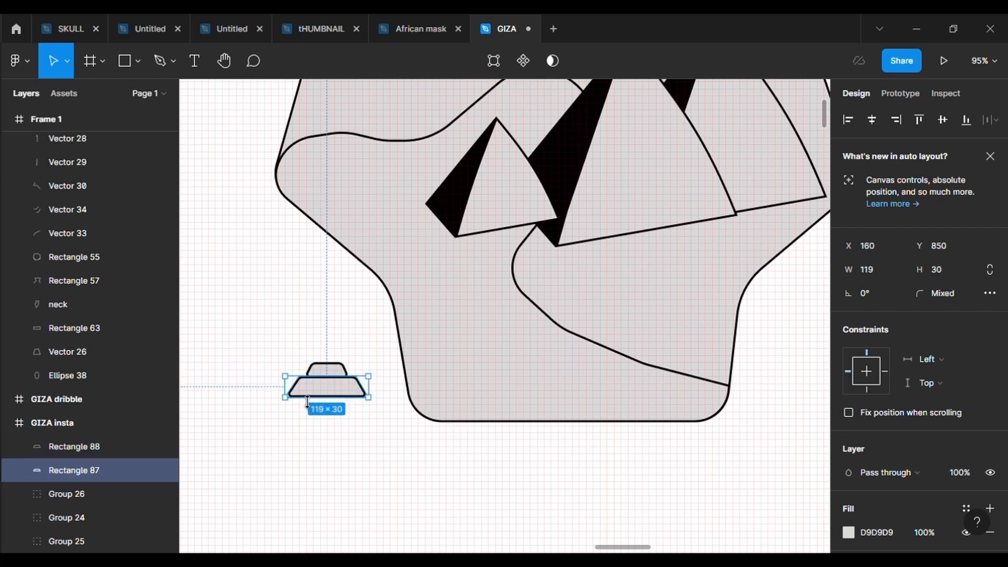
drag(290, 395, 287, 395)
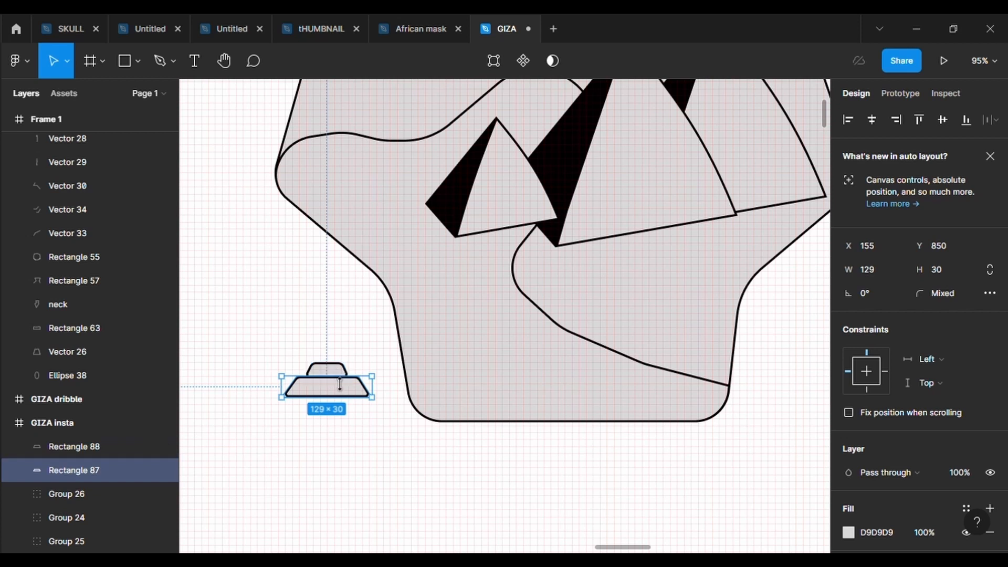
click(361, 423)
Add a third tier at Y 810 from a copy of the upper trapezoid, narrowed and centered on top of the stack
click(333, 376)
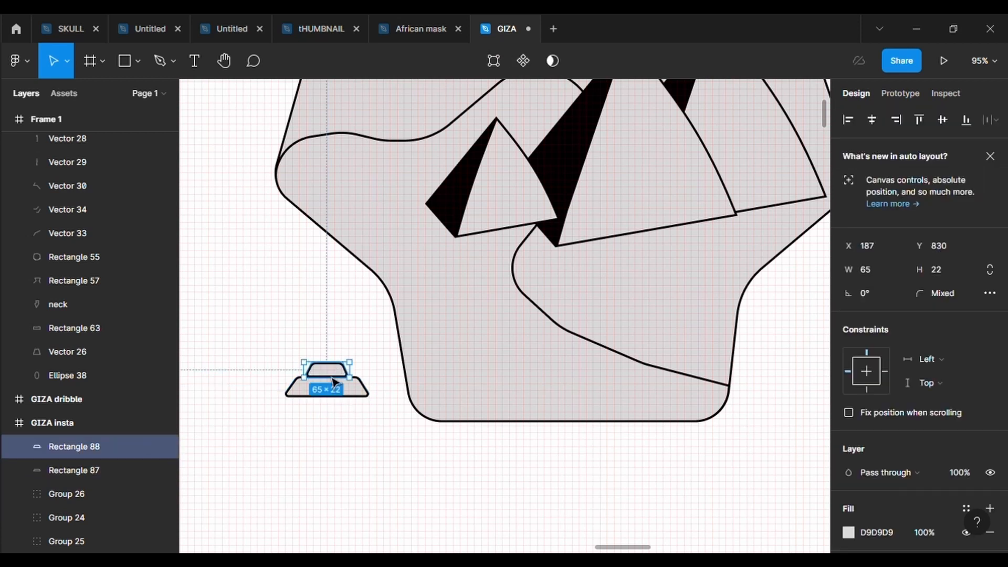
key(ctrl+v)
key(shift+Up)
key(shift+Up)
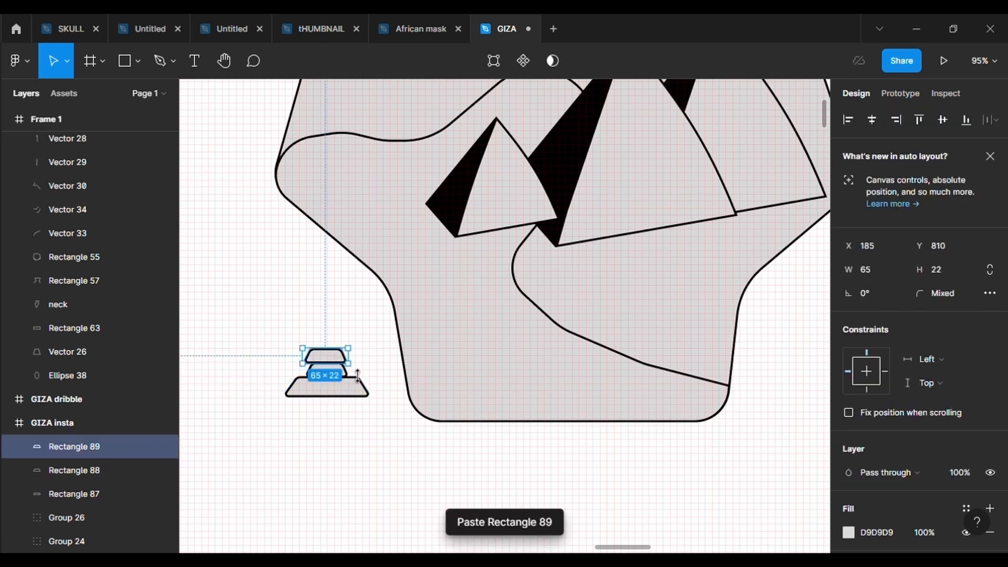
drag(351, 372, 331, 362)
click(358, 391)
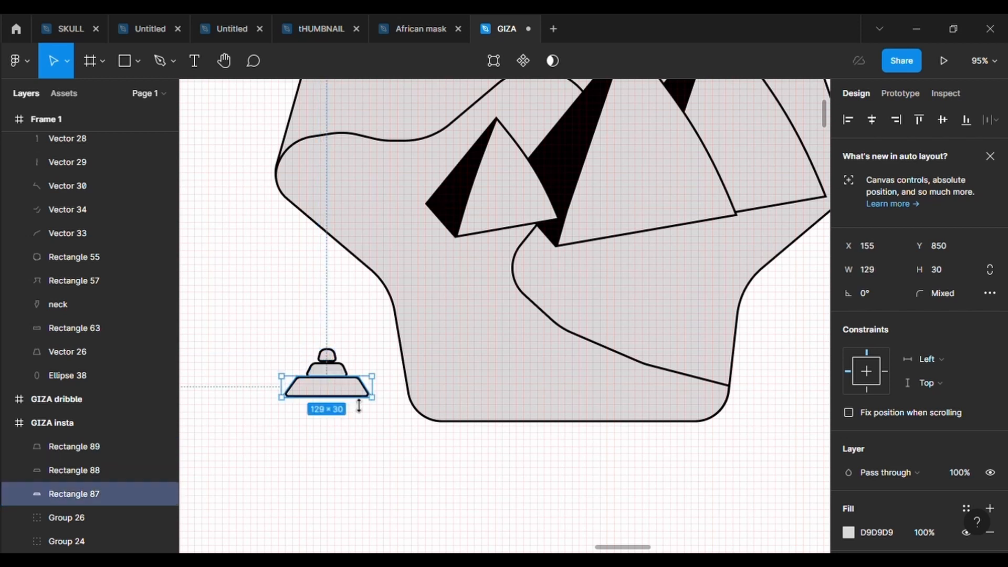
Narrow the base trapezoid of the stack from both ends to 116 wide
mouse_move(383, 400)
mouse_down()
mouse_move(372, 400)
mouse_move(380, 400)
mouse_up()
drag(290, 398, 295, 396)
click(372, 442)
scroll(371, 441, up, 3)
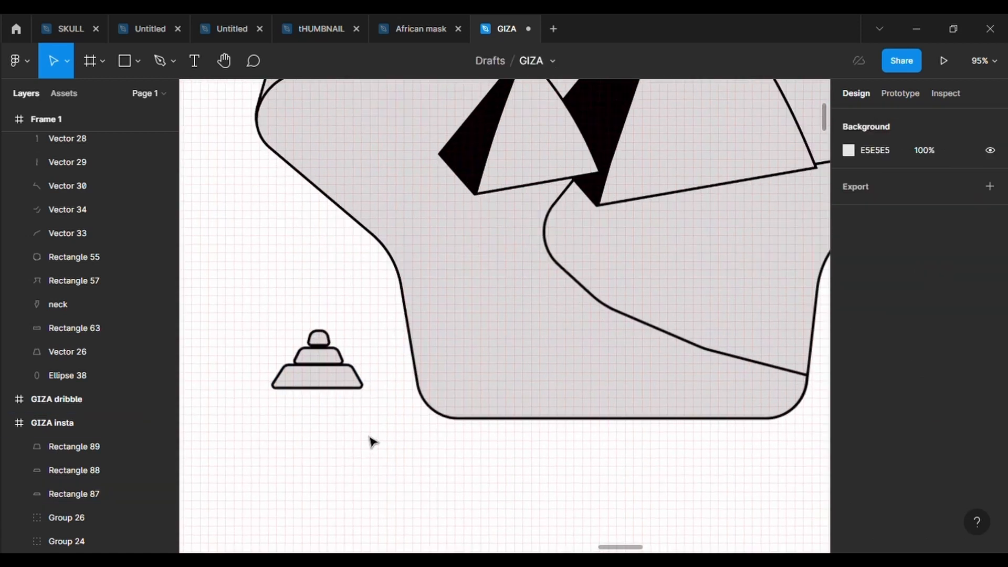
Reposition the top tier to X 205, Y 813 so it sits centered on the middle tier
click(324, 342)
drag(324, 342, 328, 342)
scroll(323, 341, up, 5)
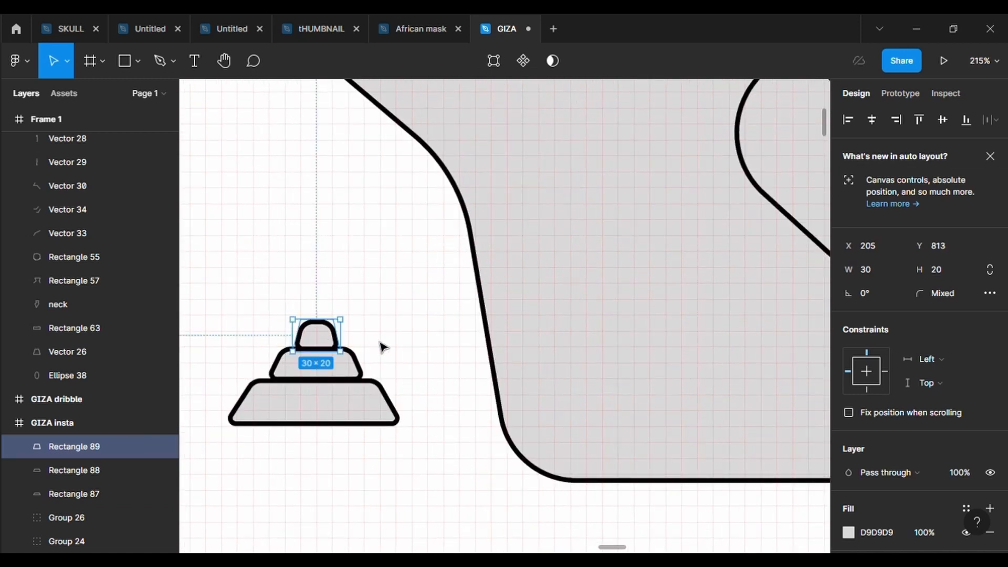
click(400, 363)
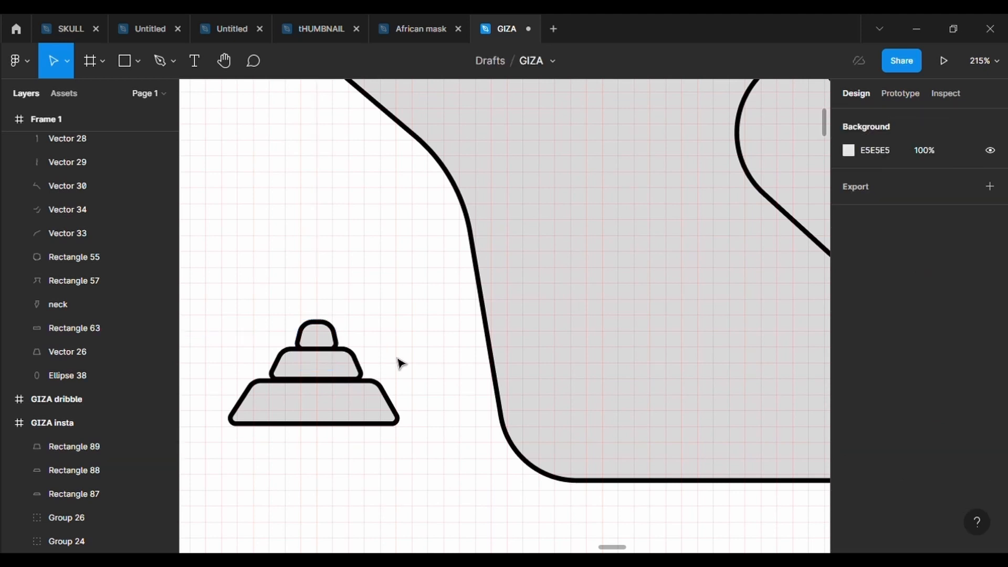
Narrow the base trapezoid further from both ends to 107 × 30
drag(223, 300, 415, 454)
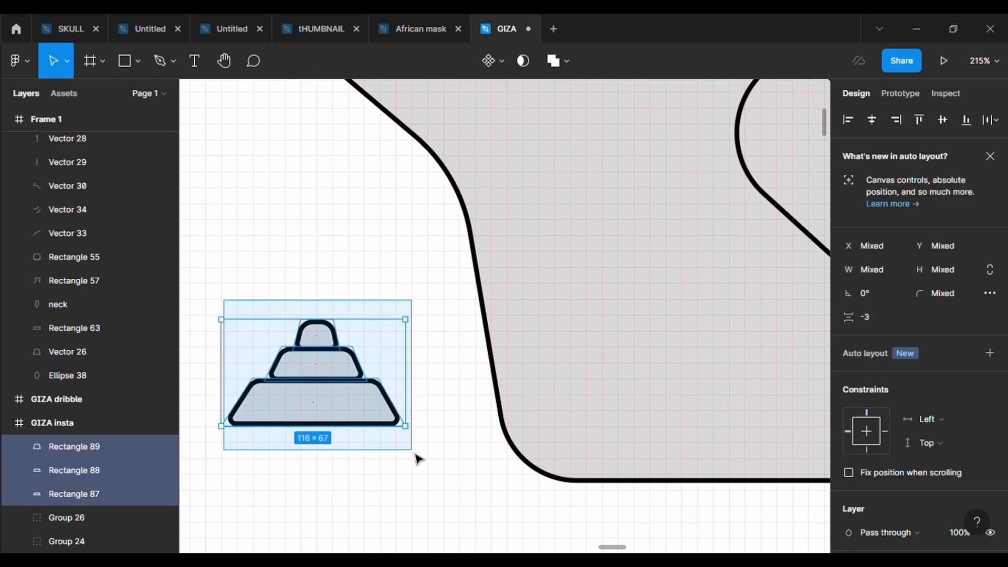
click(425, 416)
click(371, 409)
drag(412, 410, 410, 407)
drag(230, 402, 240, 402)
click(371, 469)
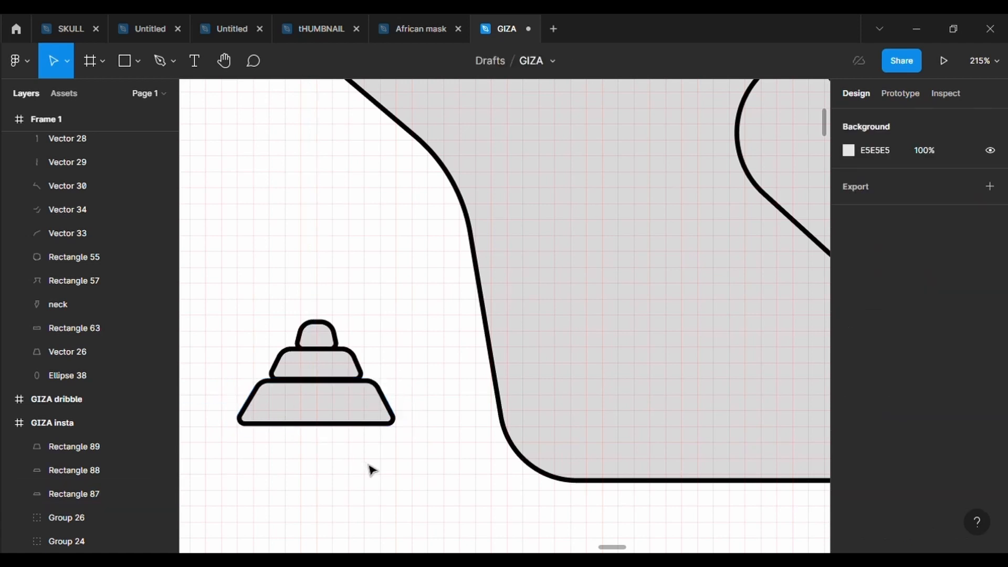
Raise the base tier to Y 847 so it overlaps the middle tier, and bring it to the front
drag(242, 342, 346, 408)
click(398, 453)
click(362, 420)
right_click(346, 415)
click(376, 254)
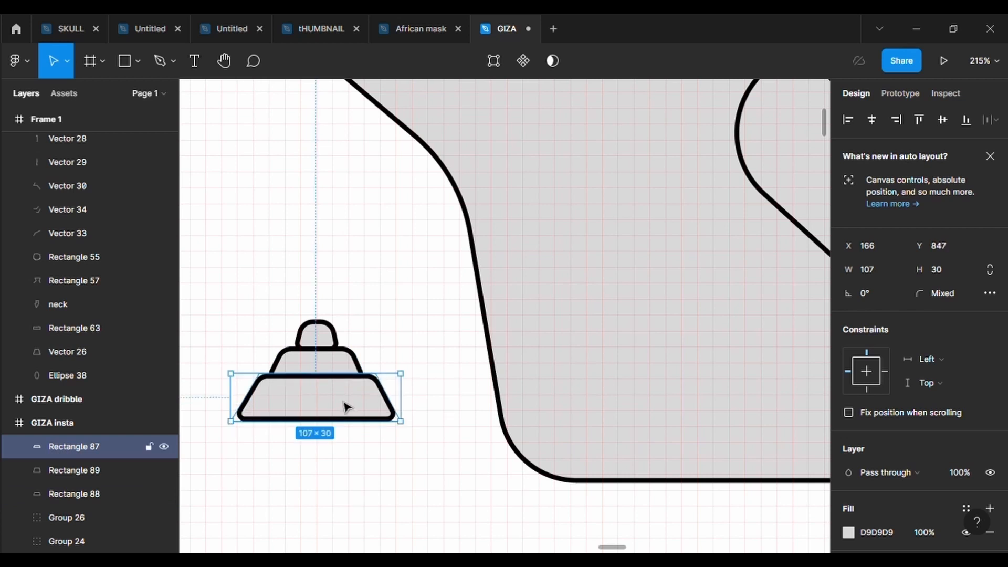
click(397, 448)
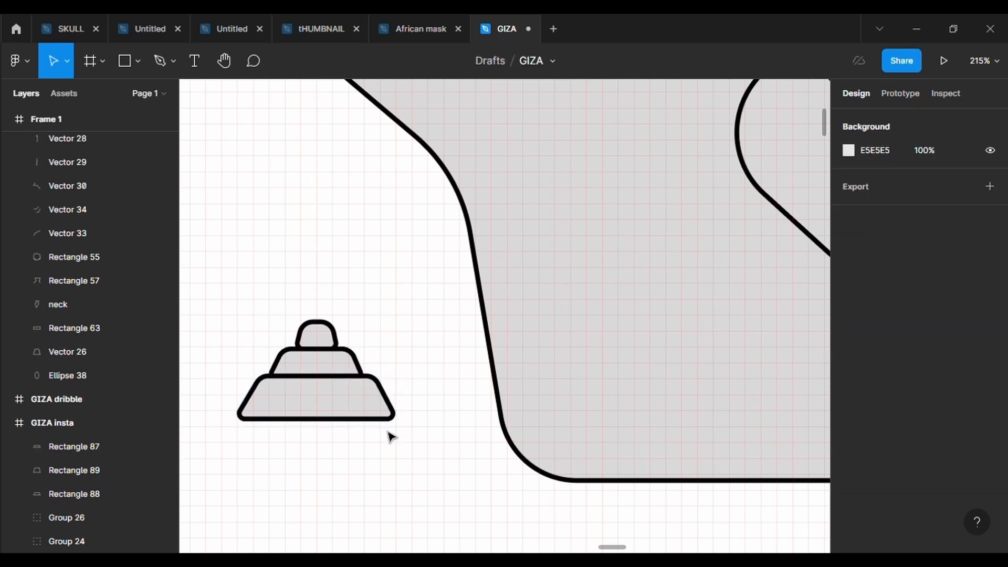
Lower the top tier to Y 815 and send it to the back
drag(401, 467, 288, 337)
key(Escape)
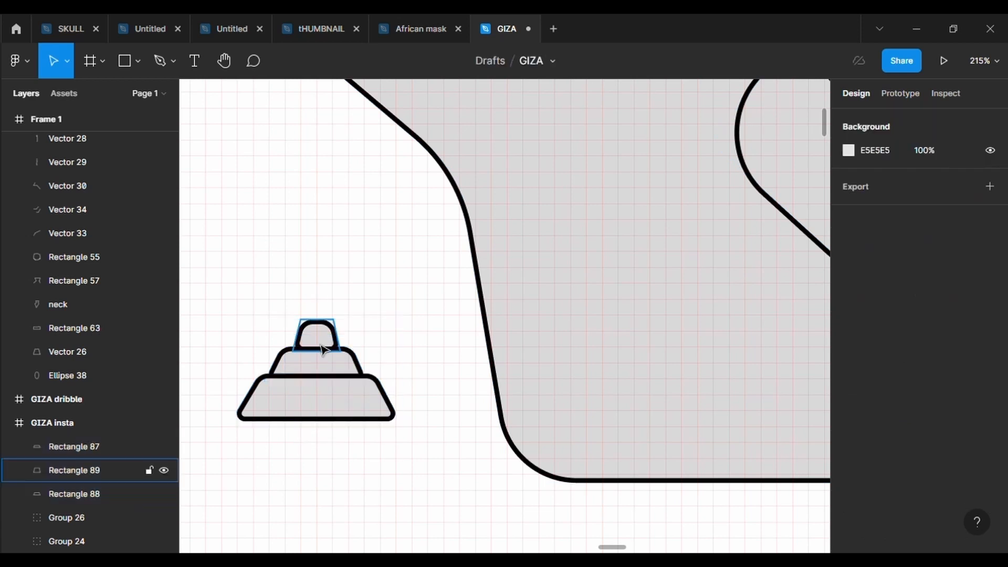
click(322, 349)
right_click(315, 341)
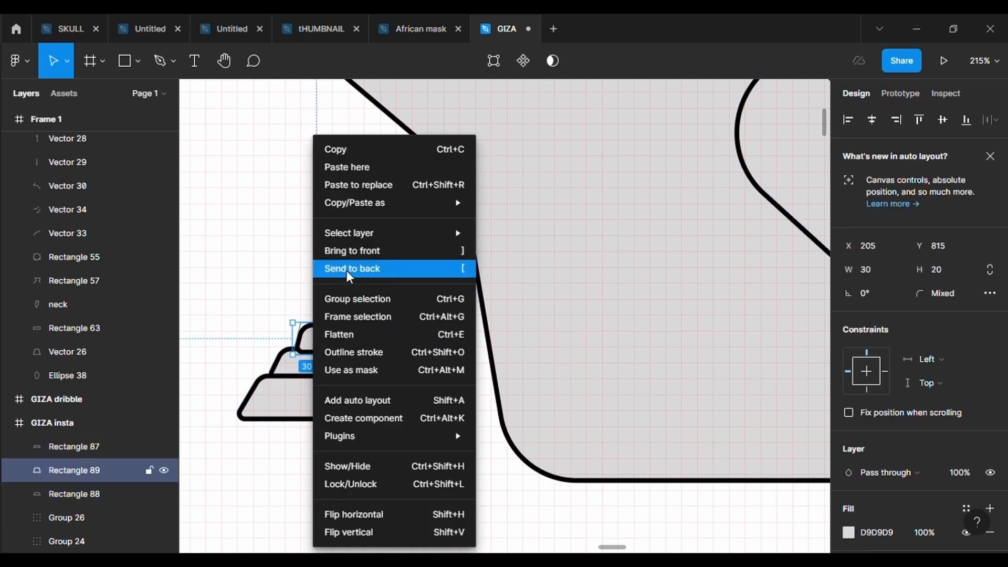
click(349, 268)
key(Escape)
Move the top tier's layer, Rectangle 89, to the top of the GIZA insta frame's layer order
drag(397, 467, 217, 276)
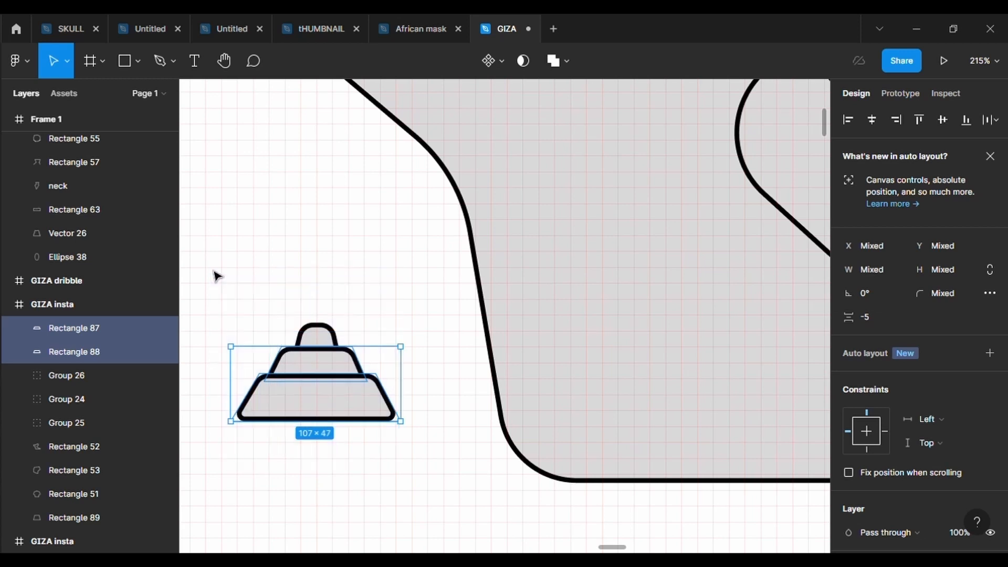
drag(403, 446, 309, 329)
click(311, 336)
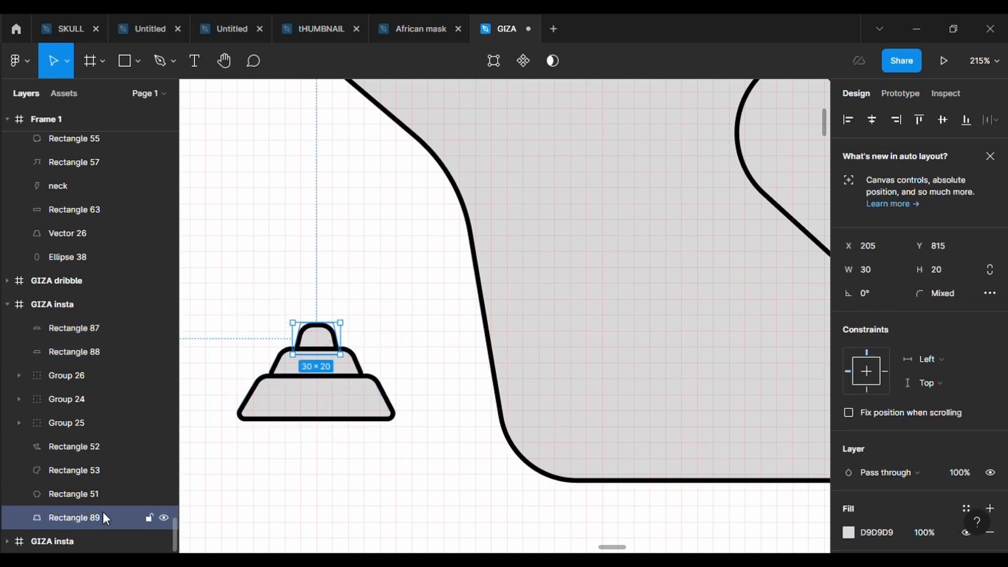
drag(104, 517, 95, 328)
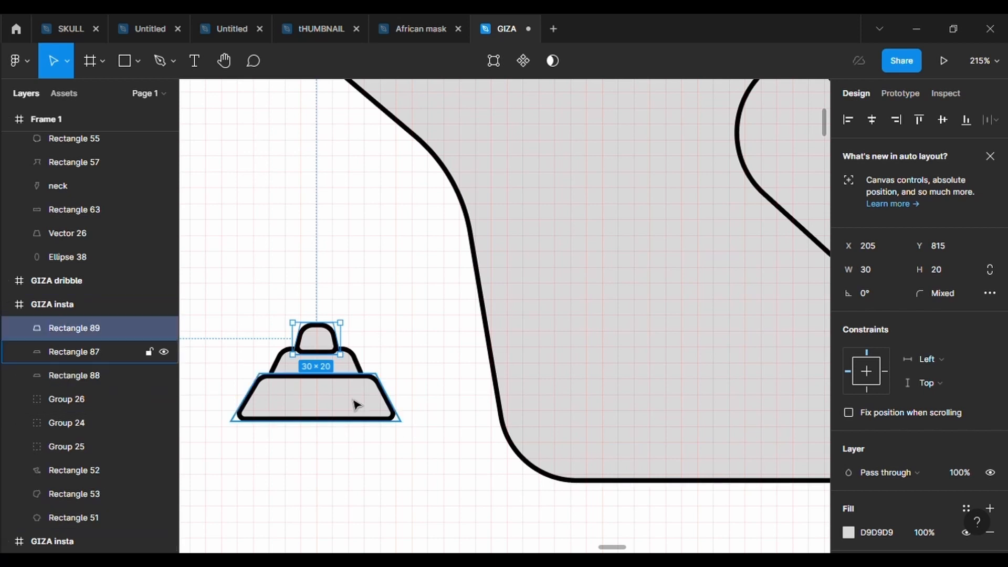
Bring the two lower tiers to the front and group all three tiers
right_click(312, 347)
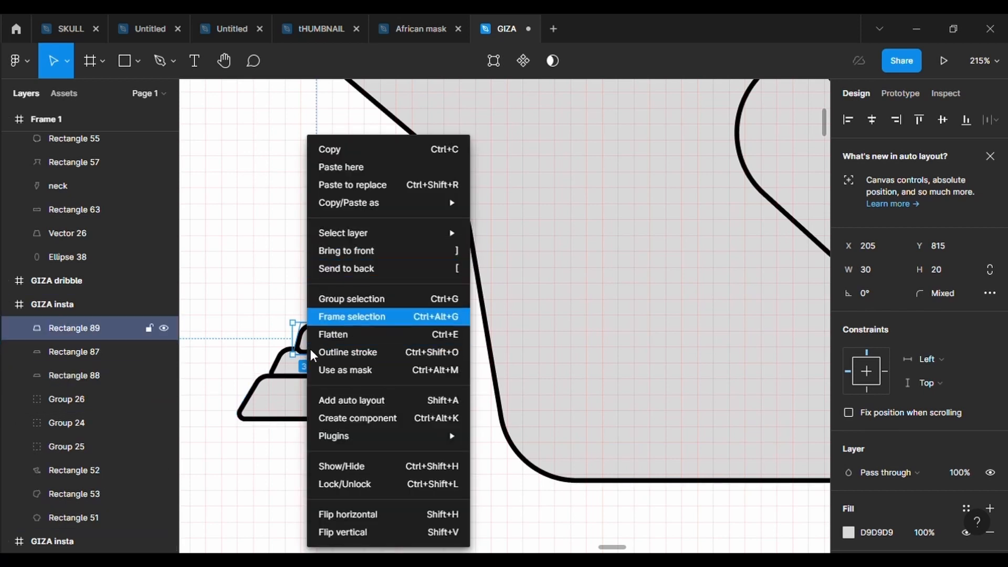
click(250, 368)
click(486, 459)
drag(415, 450, 345, 374)
right_click(344, 375)
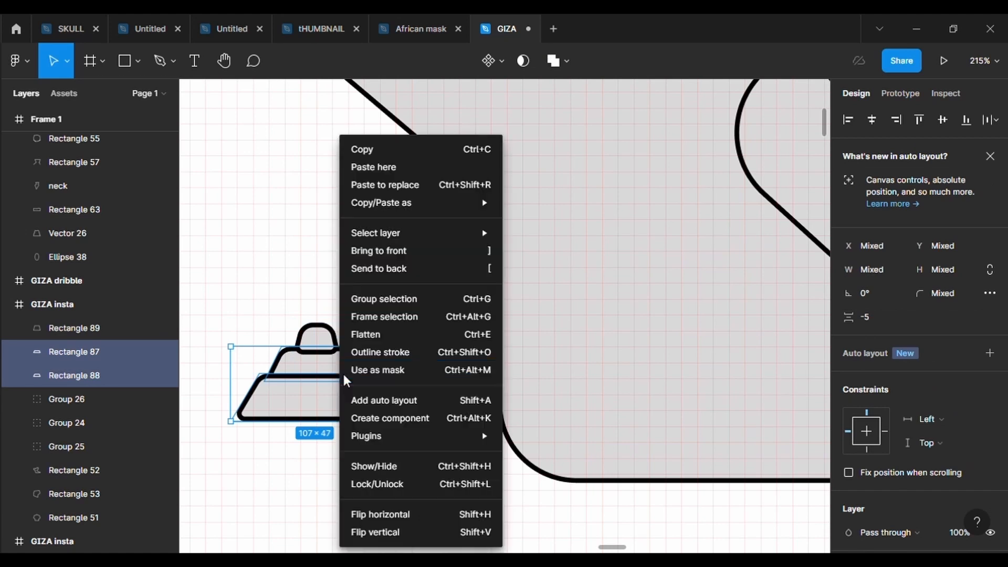
click(374, 251)
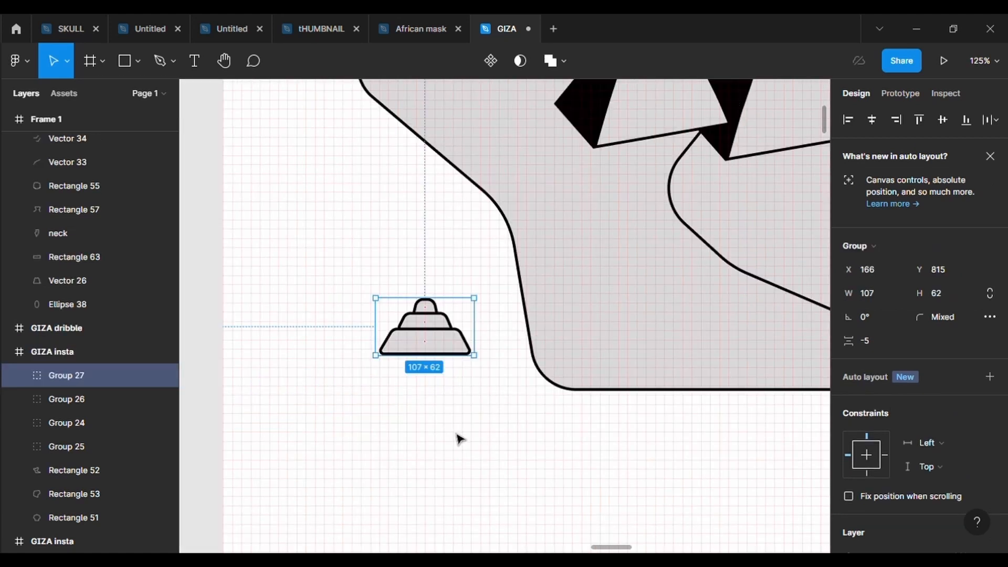
Move the tiered group onto the base corner between the small and large pyramids at X 446, Y 608
drag(439, 330, 721, 148)
scroll(721, 148, up, 5)
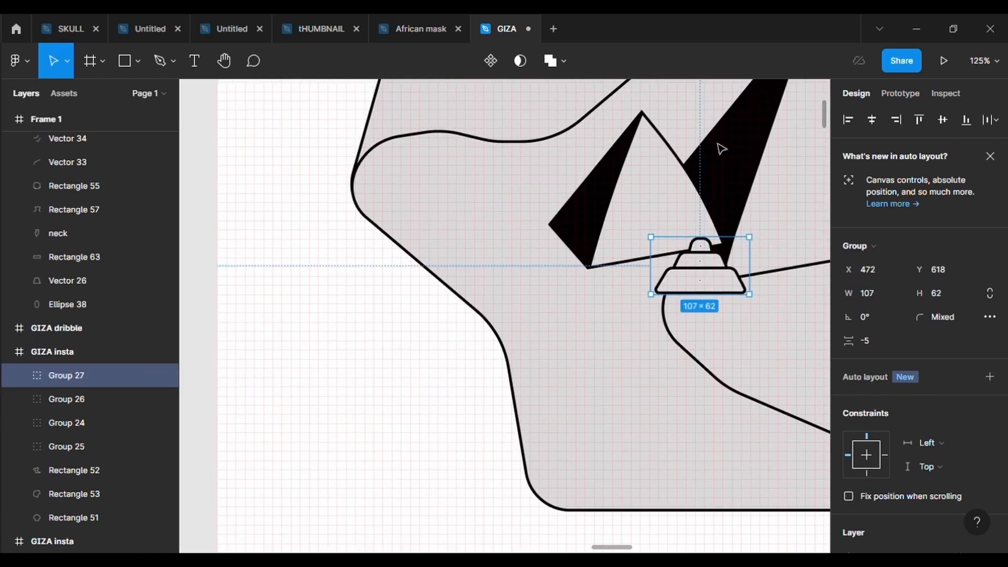
scroll(720, 148, right, 6)
scroll(718, 149, left, 3)
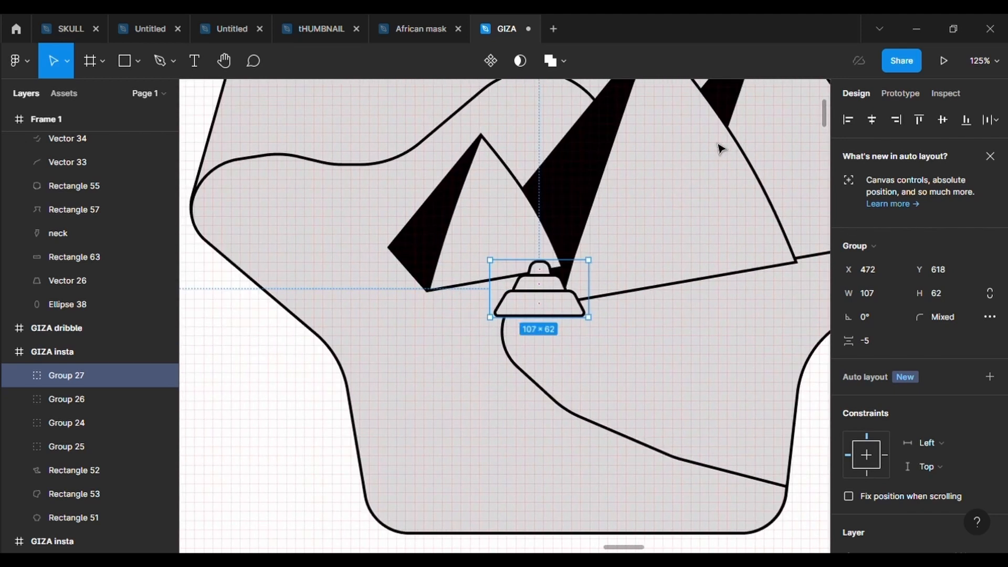
drag(539, 289, 540, 261)
key(ctrl+z)
mouse_move(574, 308)
mouse_down()
mouse_move(550, 292)
mouse_move(557, 302)
mouse_up()
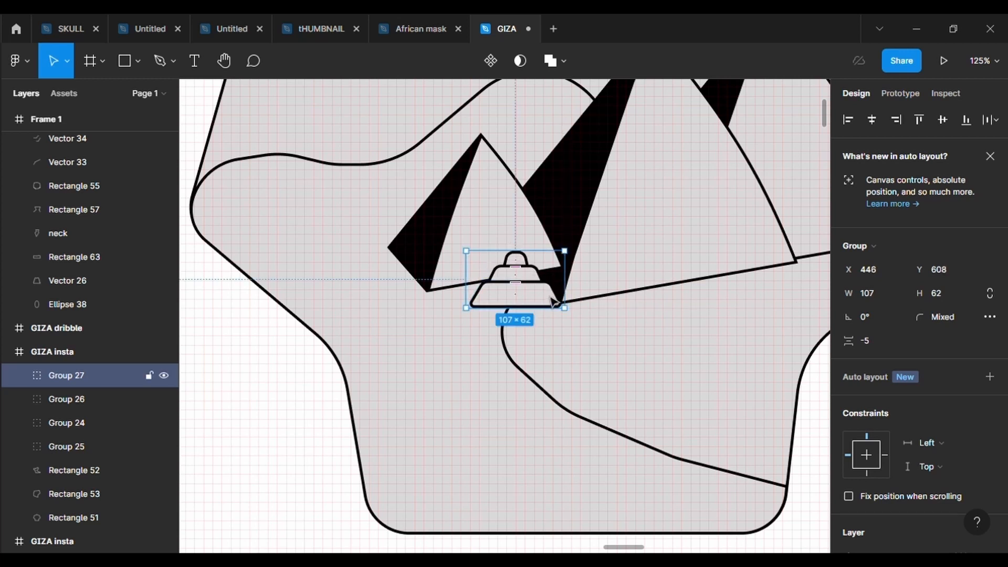
Overlay a copy of the tiered group at X 454, Y 608 and fill the original behind it with black 000000
key(ctrl+v)
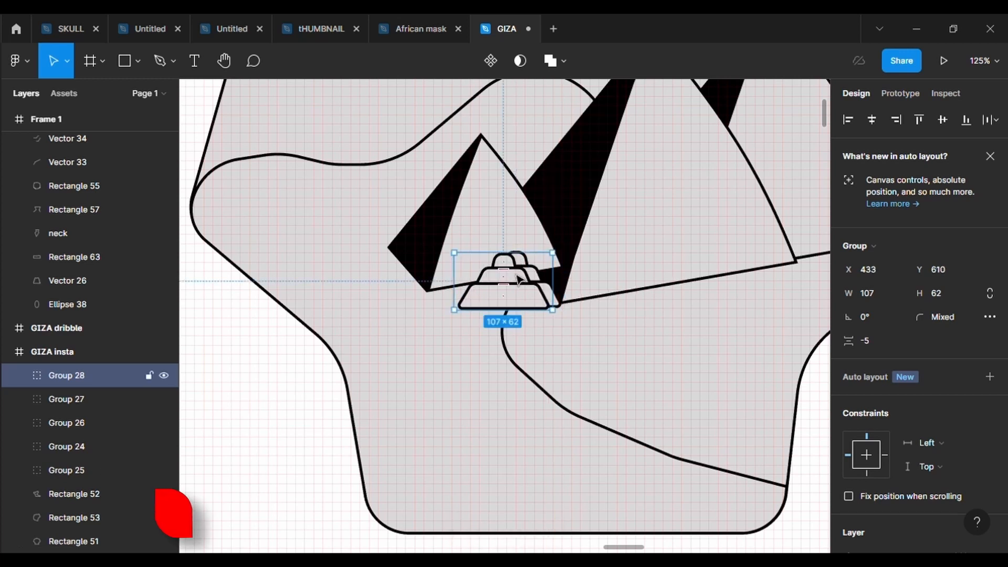
drag(531, 277, 502, 264)
click(502, 263)
scroll(927, 467, down, 5)
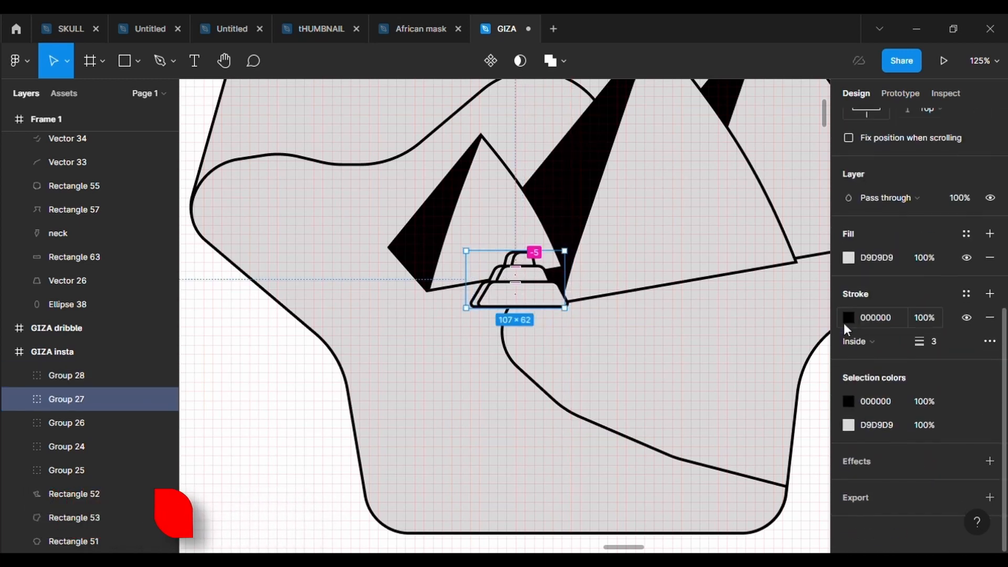
click(848, 257)
drag(715, 284, 653, 368)
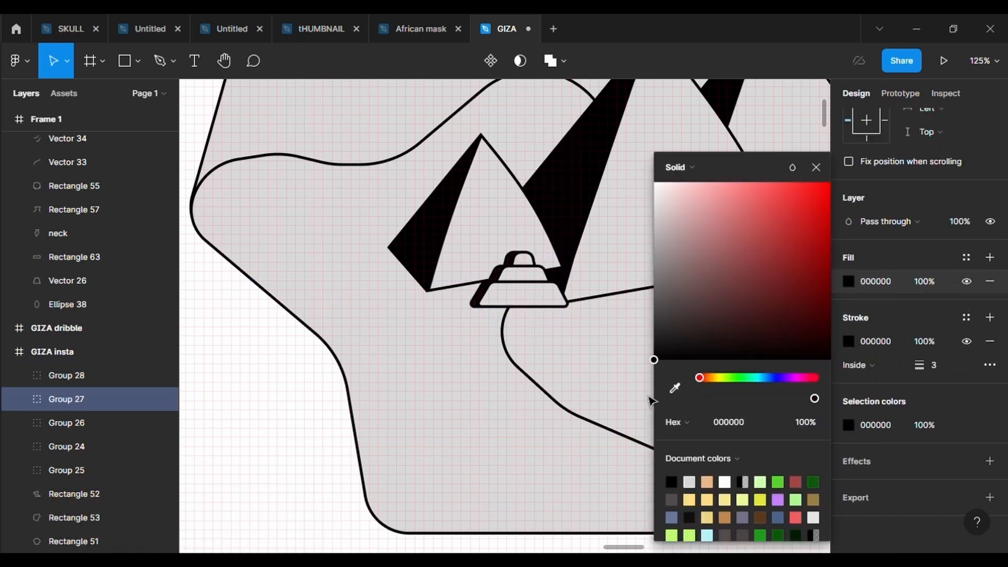
click(303, 488)
Paste a copy of the front tiered group and place it at the large pyramid's right base corner at X 743, Y 583
scroll(607, 383, right, 2)
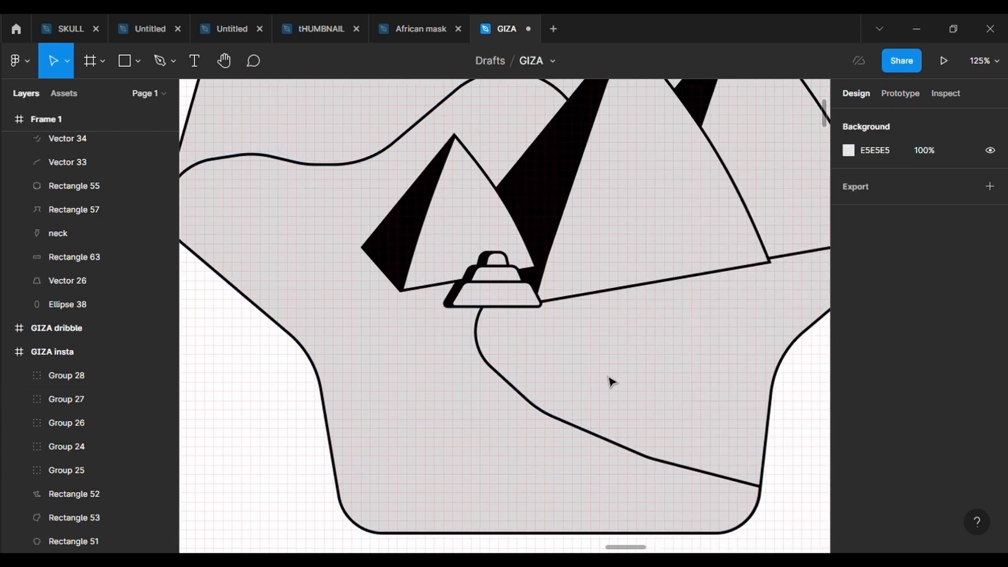
click(522, 302)
key(ctrl+v)
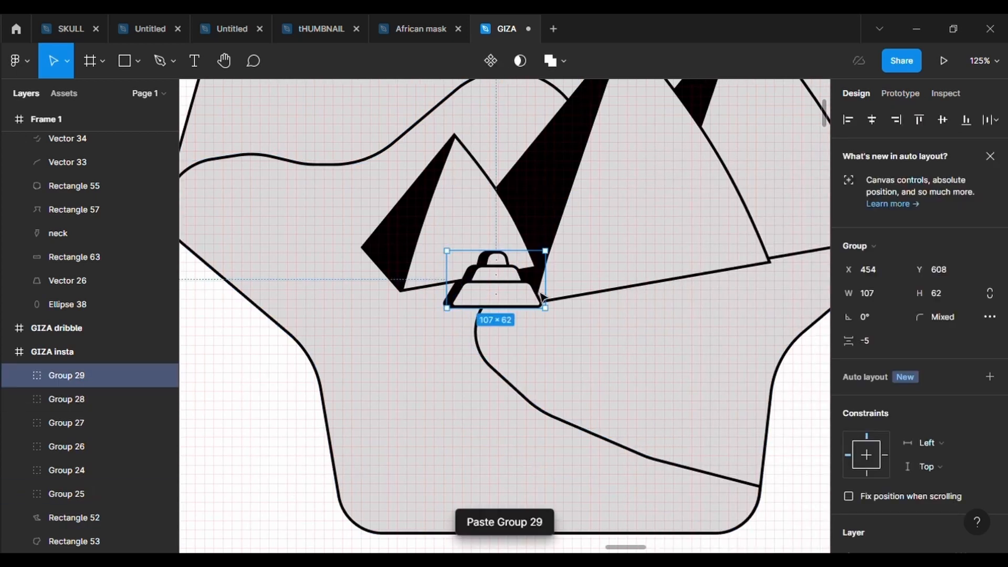
drag(525, 300, 790, 278)
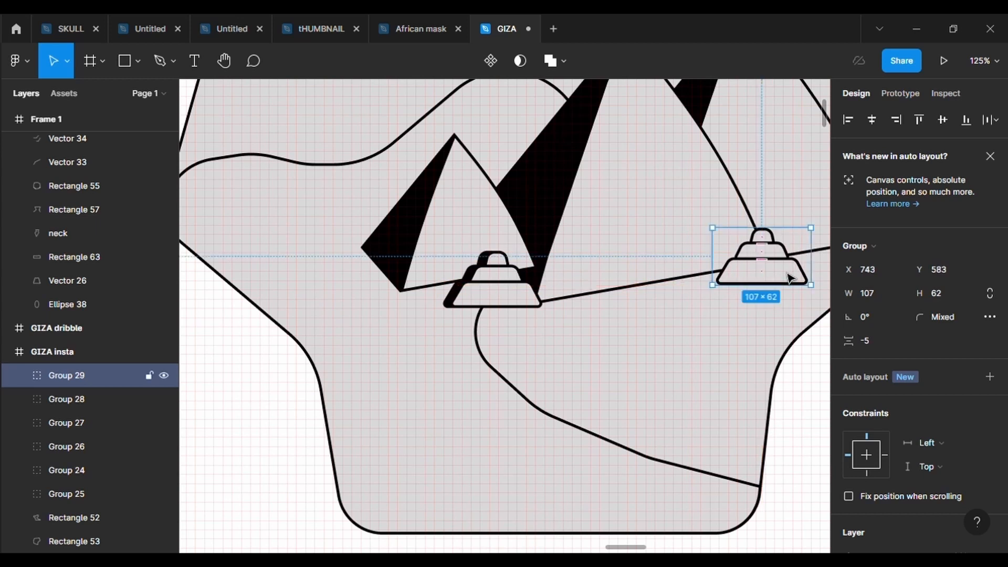
scroll(790, 278, right, 4)
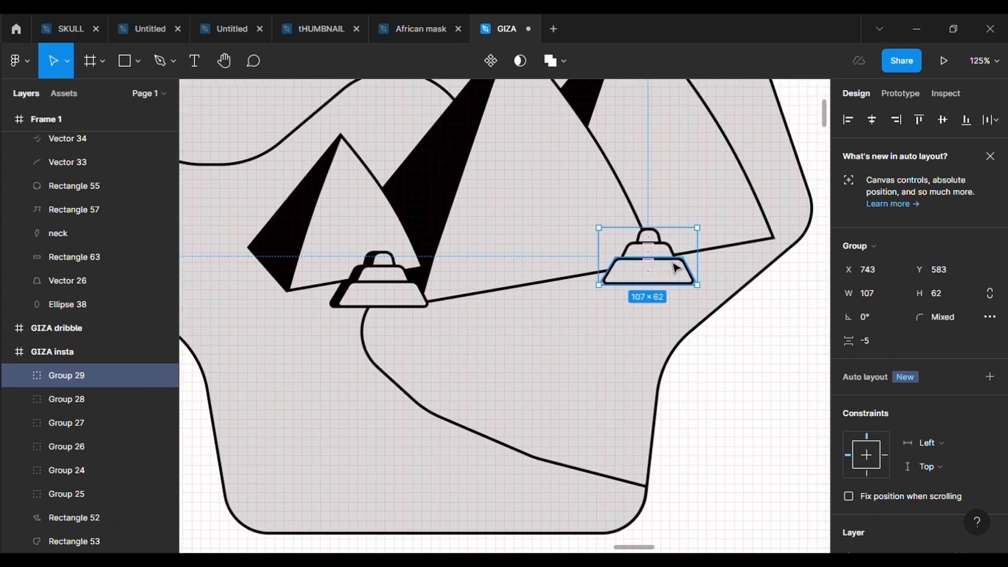
Overlay another copy on the second tiered group and shift the rear one to X 725, Y 583, slightly left of it
key(ctrl+v)
drag(675, 268, 709, 265)
click(636, 259)
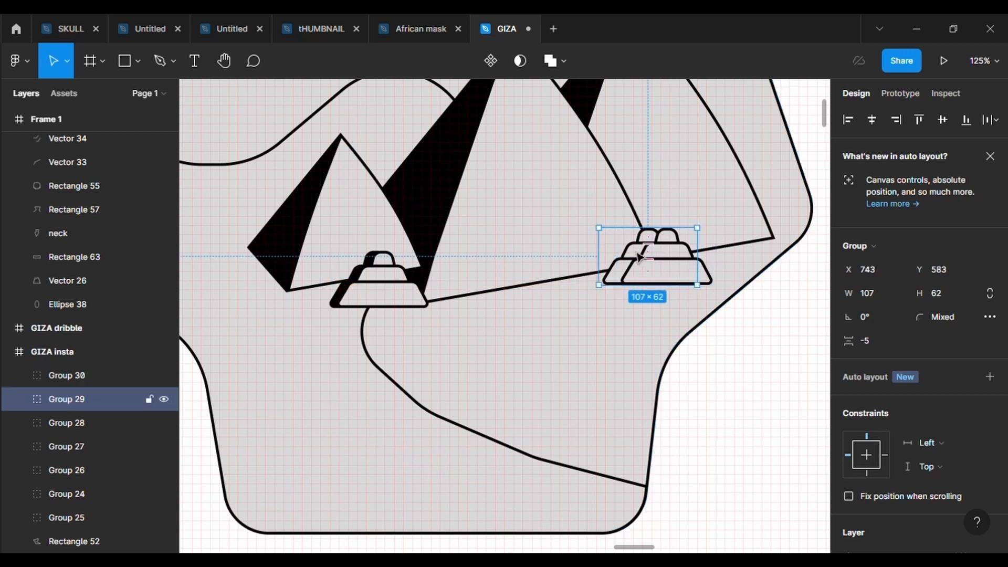
drag(636, 259, 675, 276)
Fill the rear tiered group of the second stack, Group 29, with black
click(66, 399)
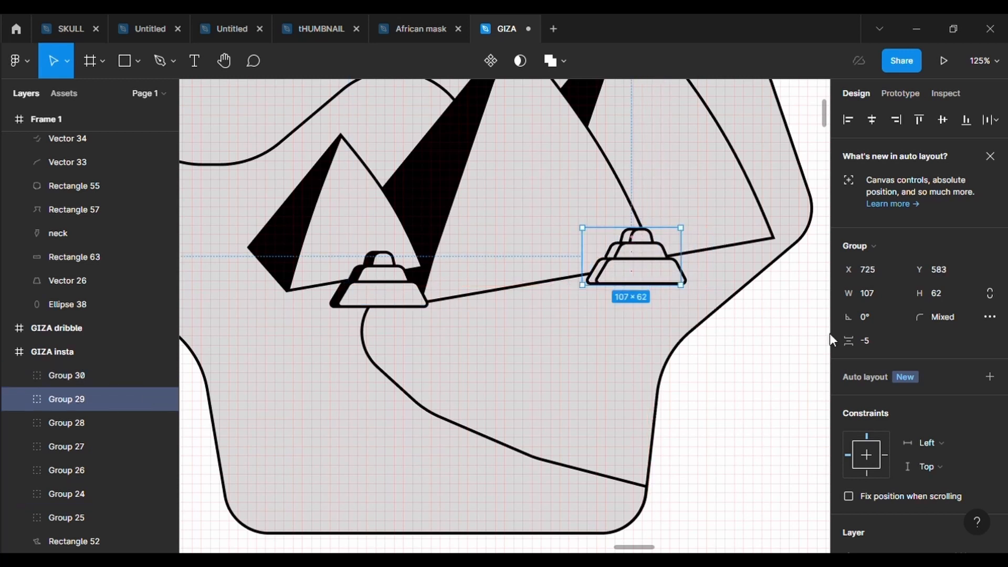
scroll(915, 354, down, 6)
click(852, 256)
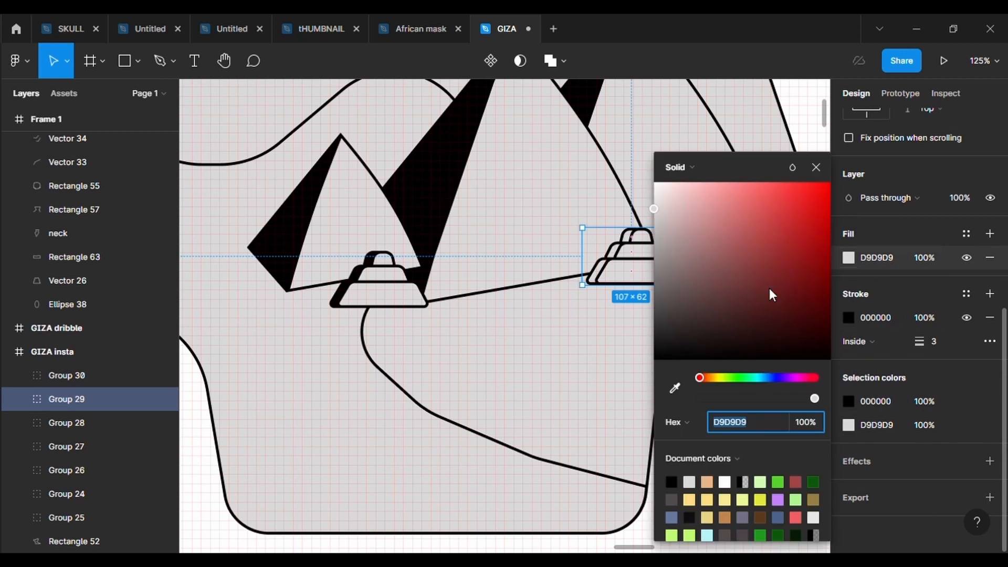
drag(769, 291, 685, 367)
double_click(623, 368)
scroll(625, 371, down, 5)
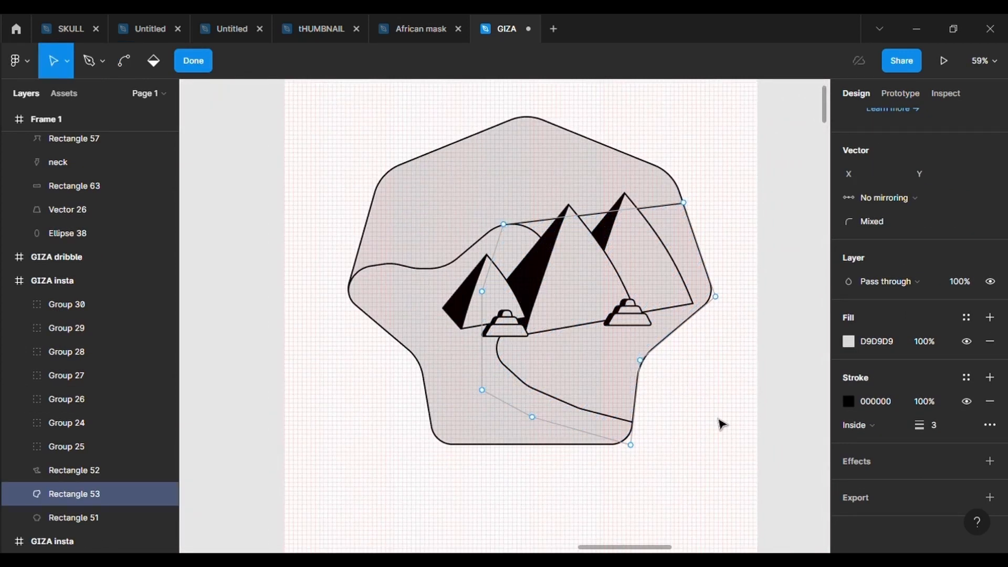
click(818, 404)
Set the corner radius of the front shape's lower curve point at X 555, Y 780 to 500
click(562, 403)
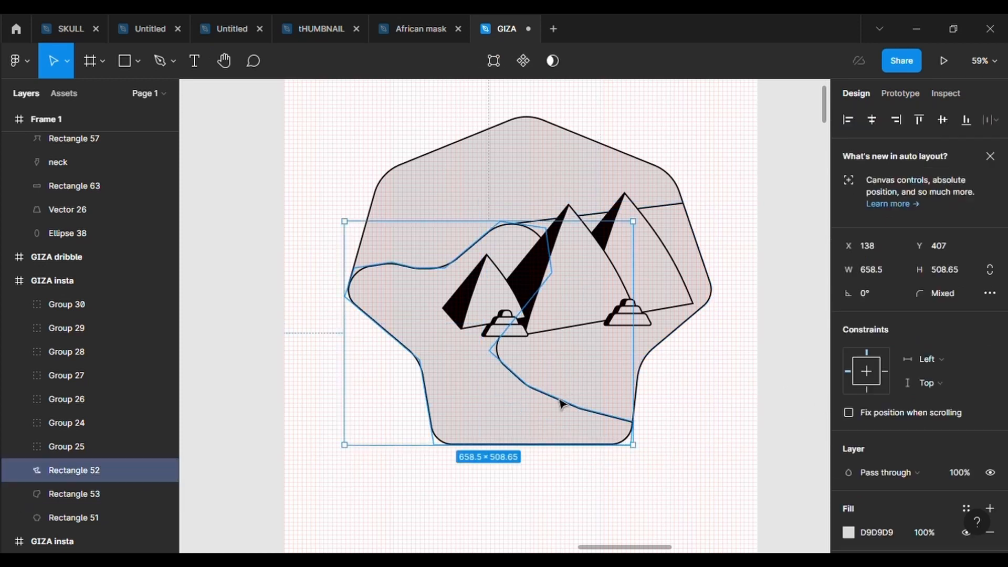
key(Return)
click(527, 385)
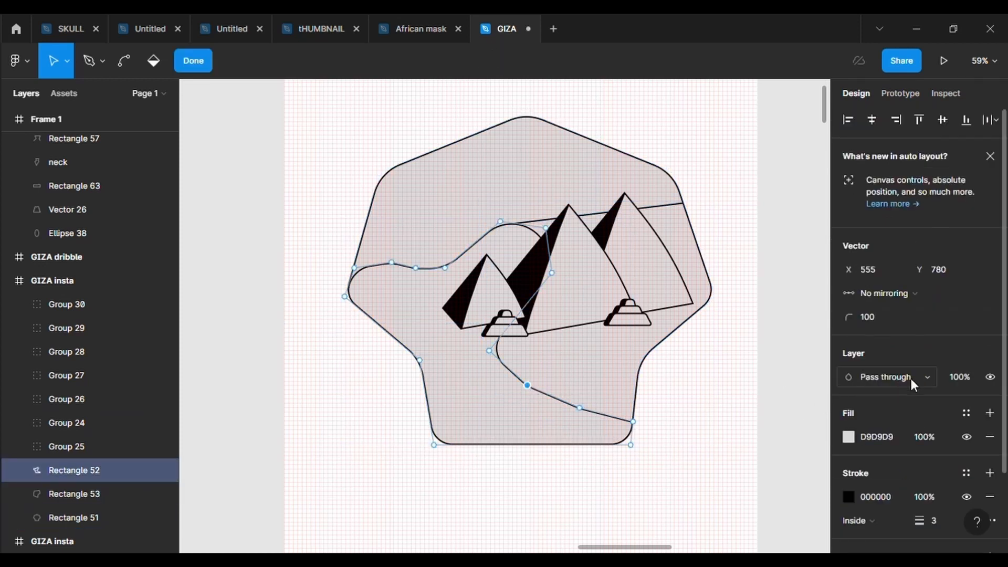
click(887, 322)
text(500)
key(Return)
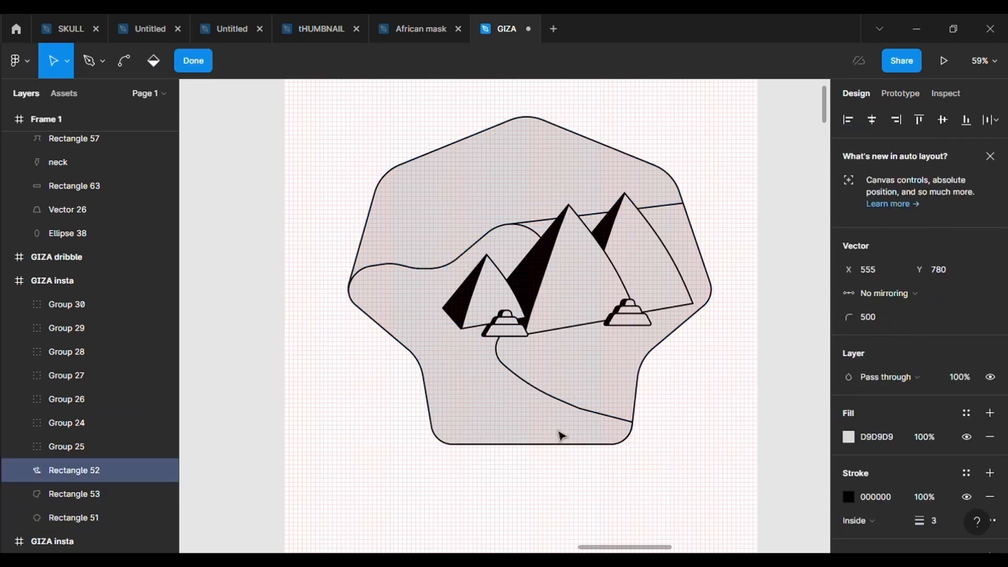
Set the corner radius of the front shape's neighbouring curve point at X 674, Y 831 to 500
click(580, 408)
text(500)
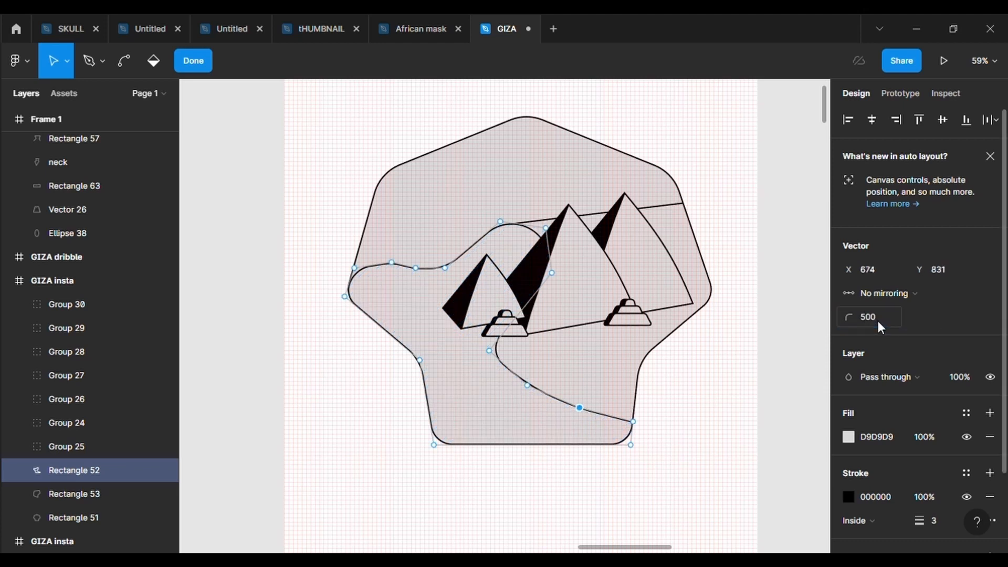
key(Return)
click(790, 405)
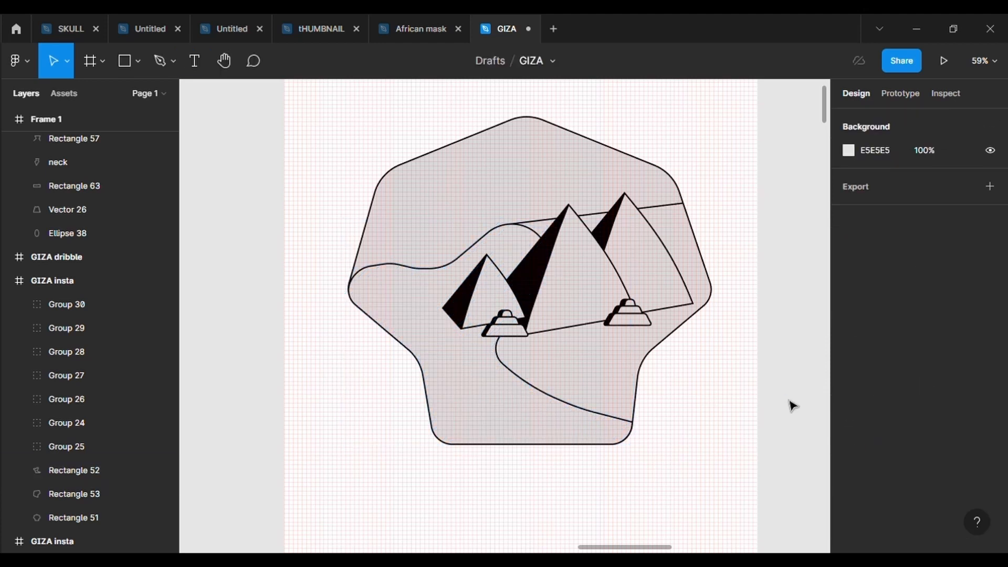
Draw a circle in the sky above the dunes and size it to 160 by 160
click(138, 61)
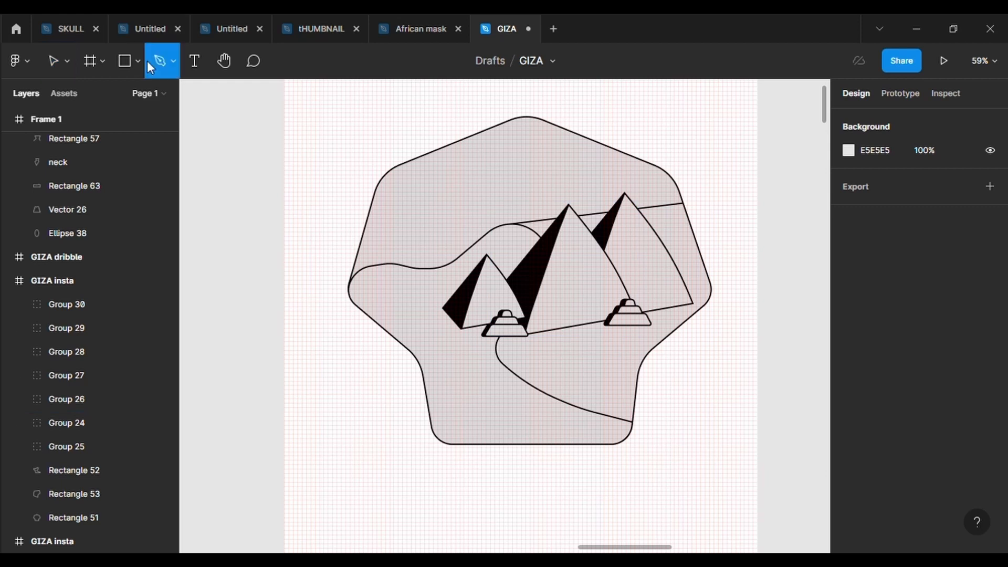
click(137, 151)
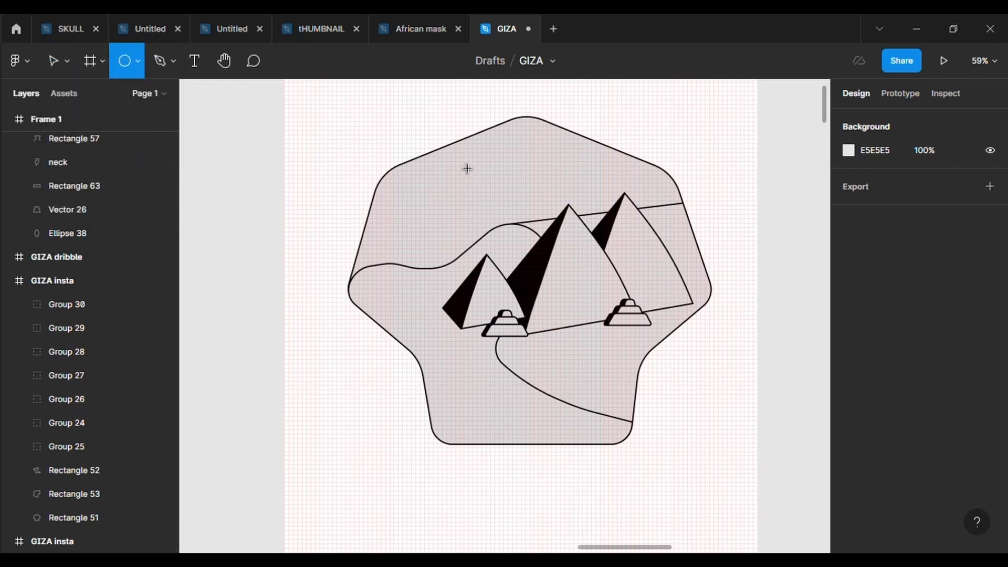
drag(455, 157, 524, 204)
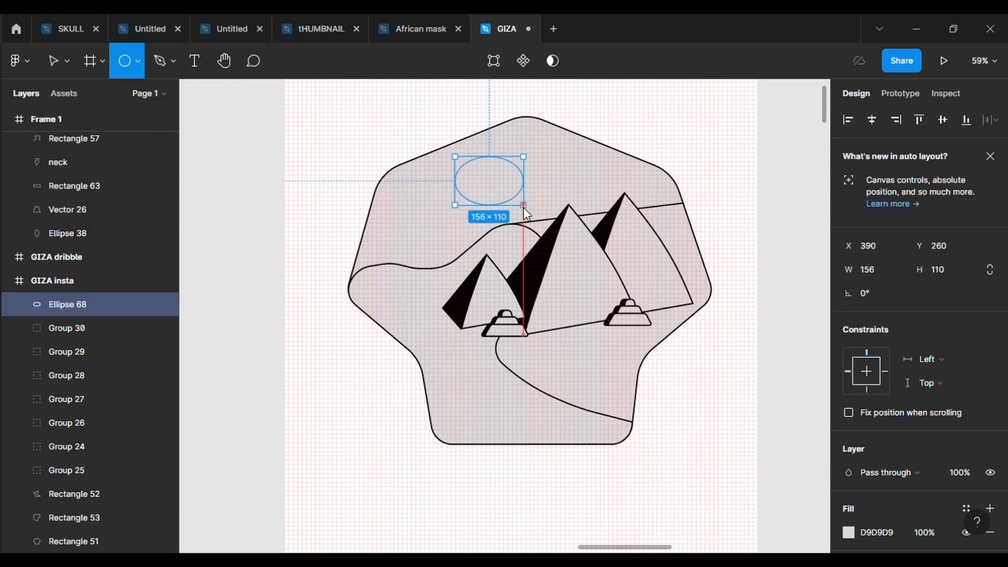
click(879, 278)
text(1660)
key(Return)
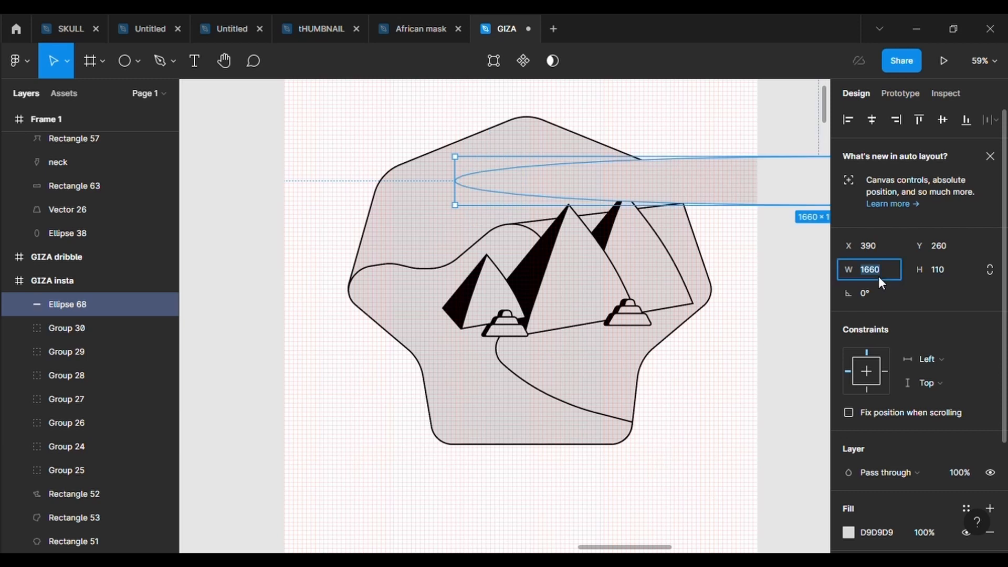
text(160)
key(Return)
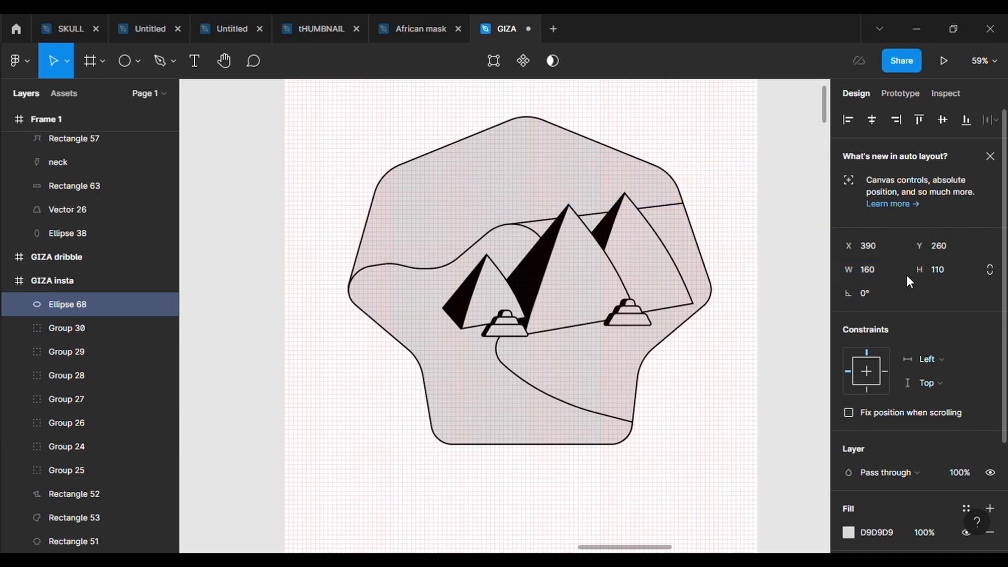
click(931, 269)
text(160)
key(Return)
Give the circle a black inside stroke of 3 and move it to X 393, Y 240
scroll(931, 518, down, 3)
click(989, 436)
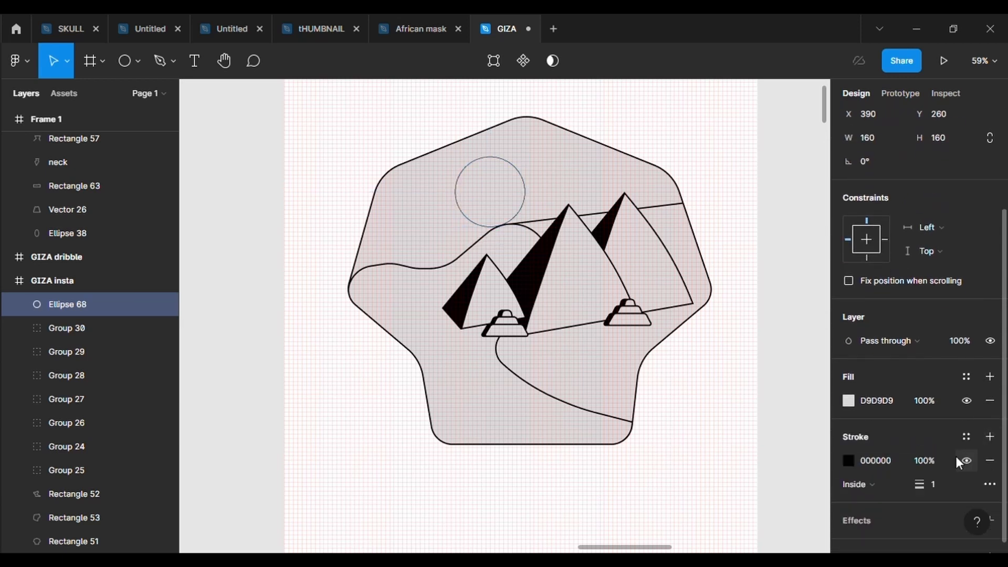
click(933, 483)
text(3)
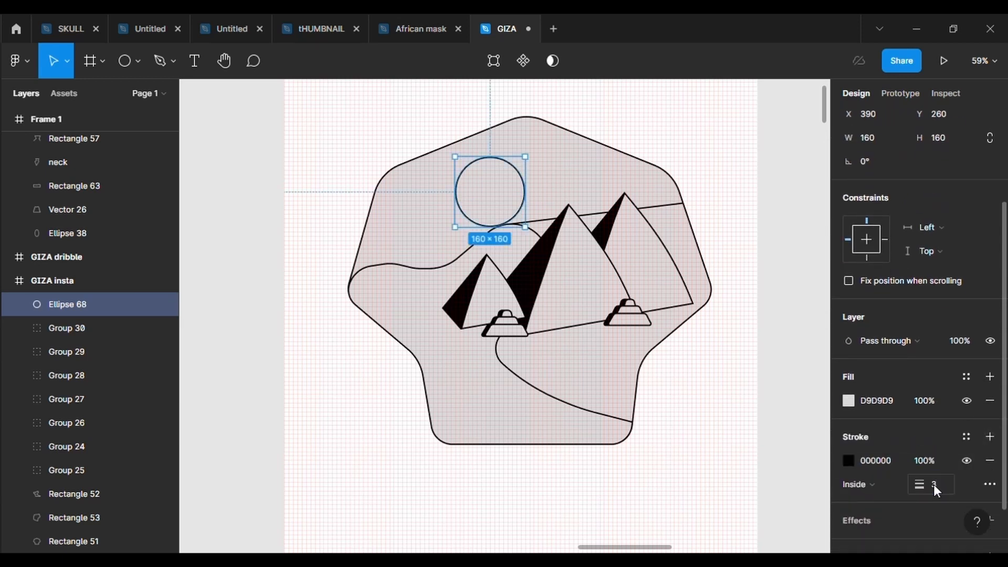
mouse_move(493, 209)
mouse_down()
mouse_move(510, 178)
mouse_move(492, 200)
mouse_up()
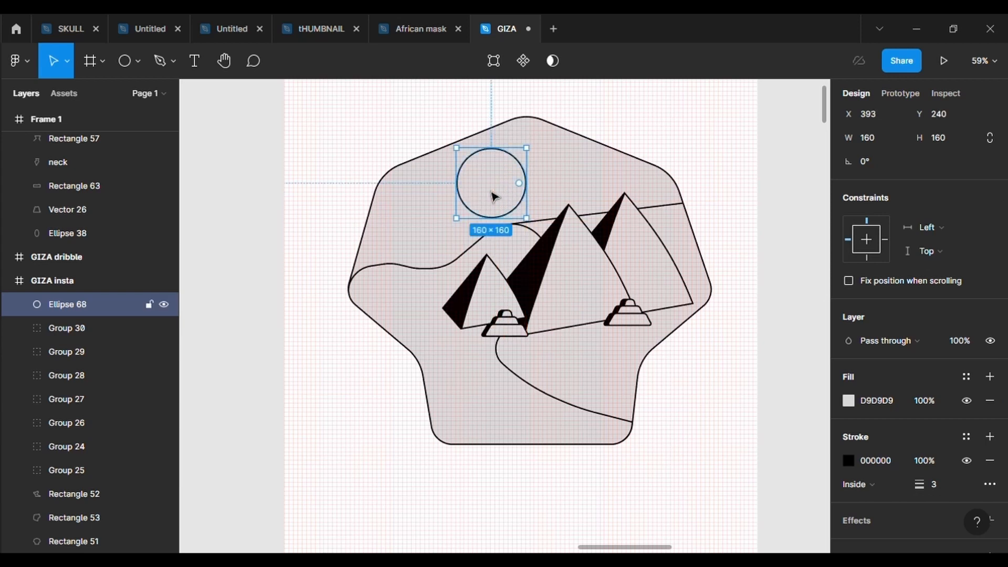
click(777, 409)
Remove the 10px layout grid from the GIZA insta frame
ctrl+scroll(777, 409, down, 3)
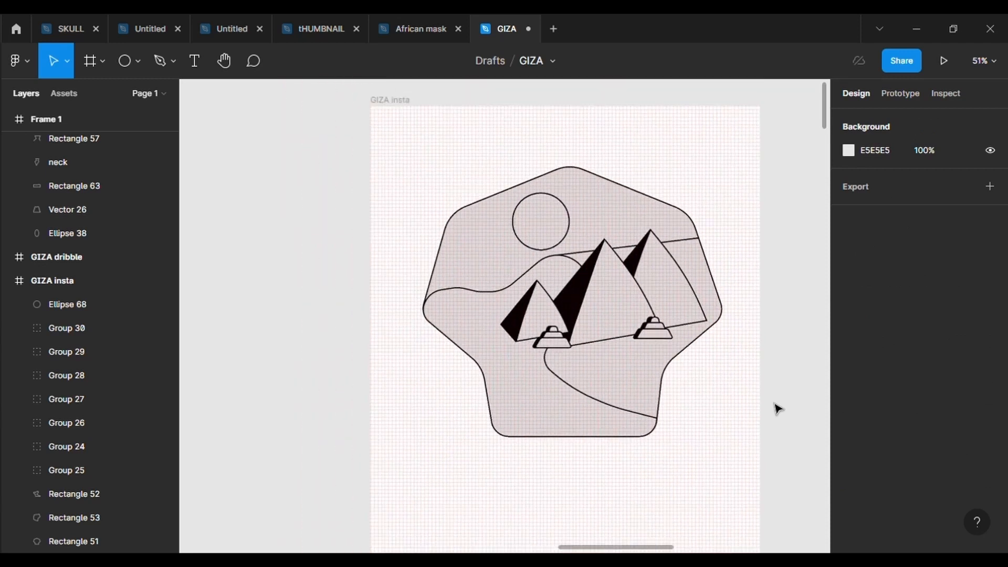
scroll(777, 409, right, 2)
scroll(778, 409, down, 2)
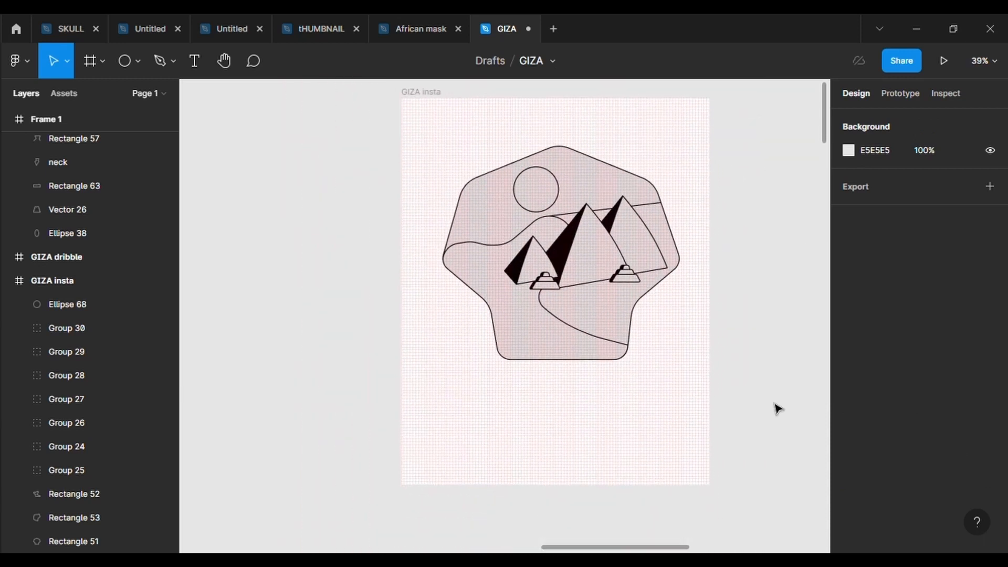
click(446, 124)
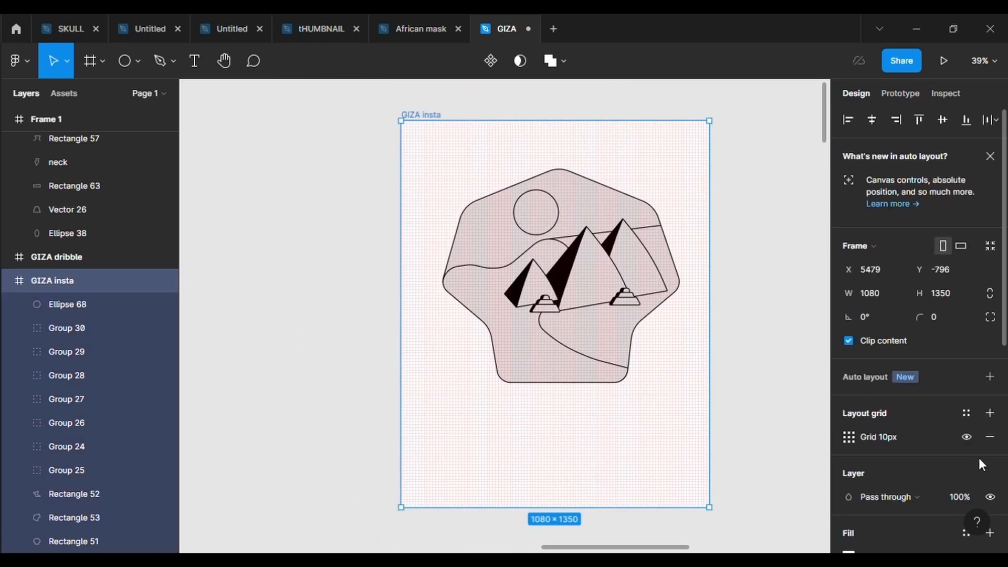
click(989, 436)
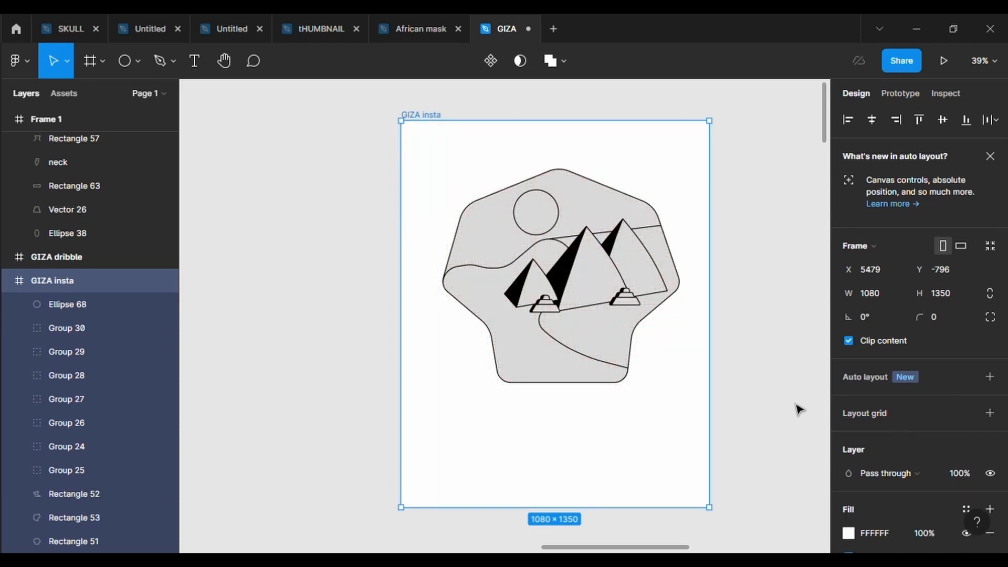
Fill the head-like background shape, Rectangle 51, with the blue document color 48648C
click(633, 215)
scroll(963, 480, down, 3)
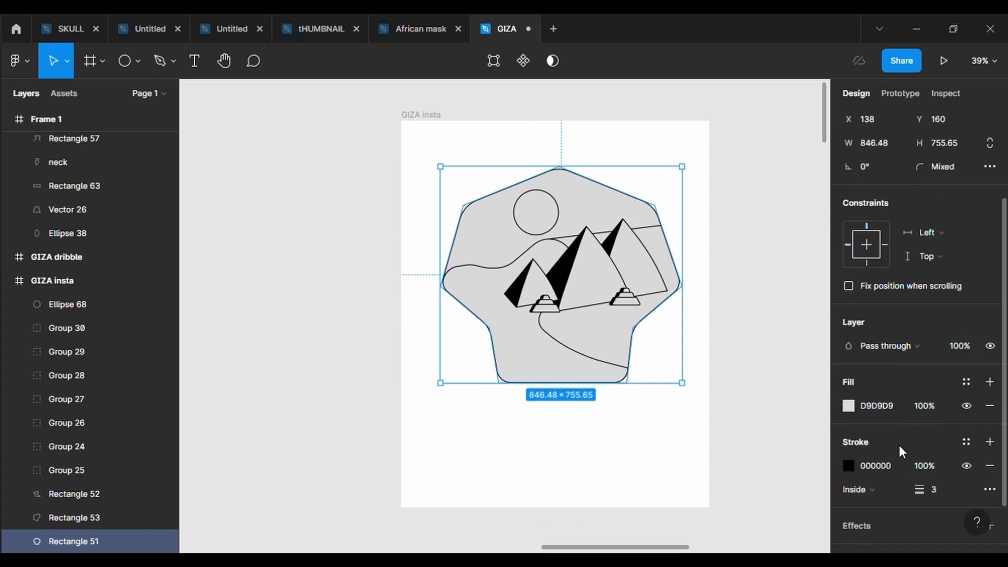
click(849, 406)
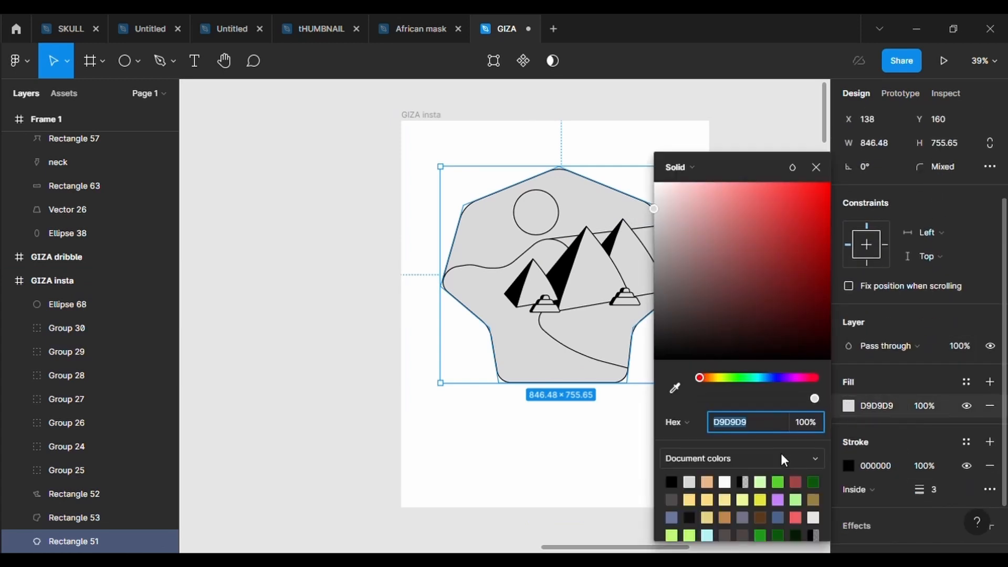
scroll(782, 522, down, 2)
scroll(782, 519, up, 1)
click(779, 508)
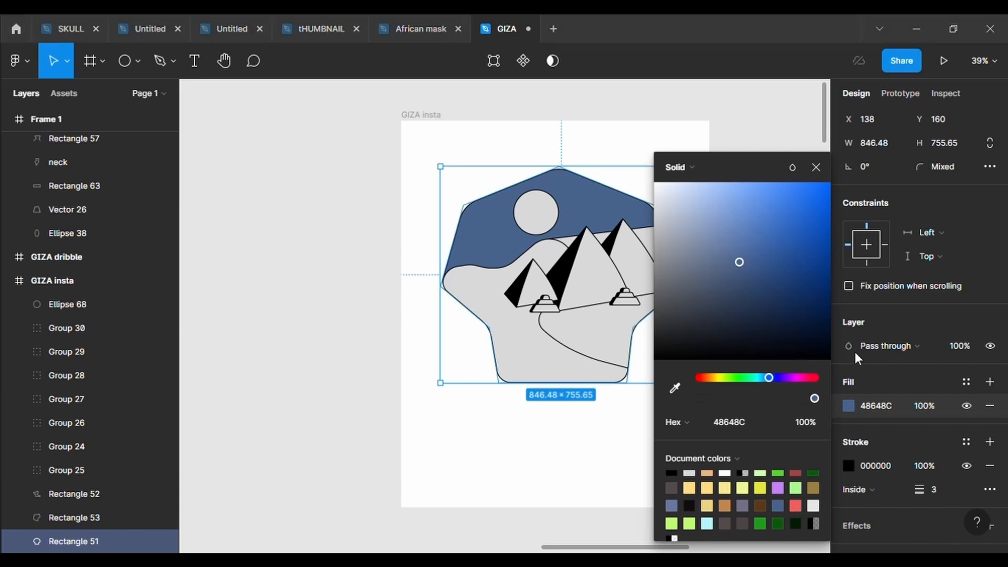
click(370, 249)
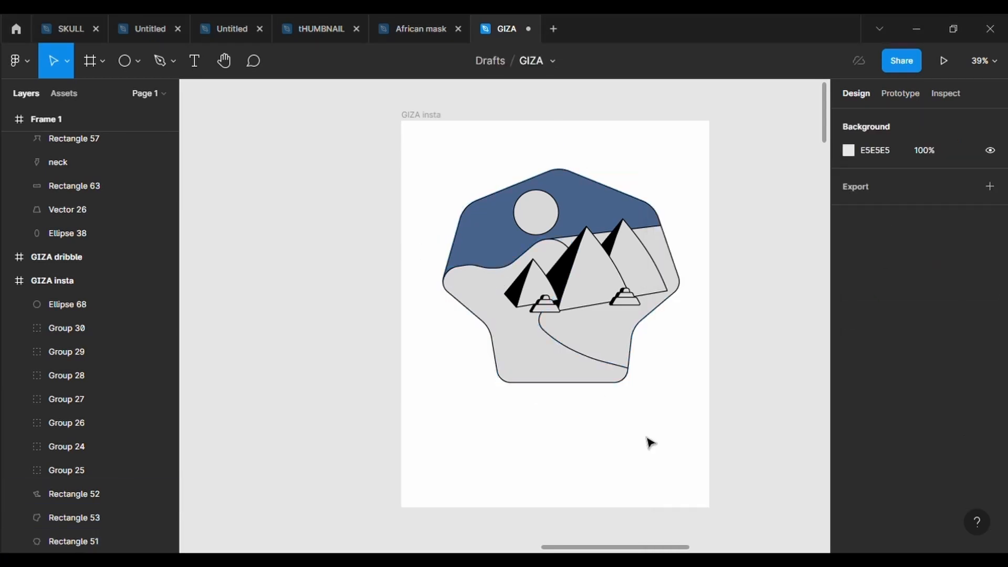
Fill the sun circle with the yellow document color E3E739
click(530, 215)
click(849, 531)
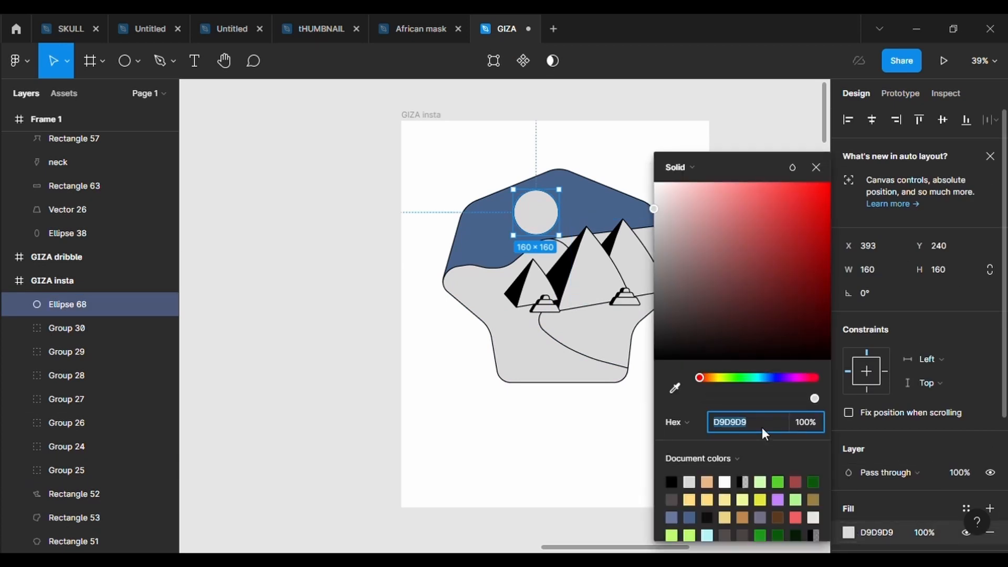
click(760, 477)
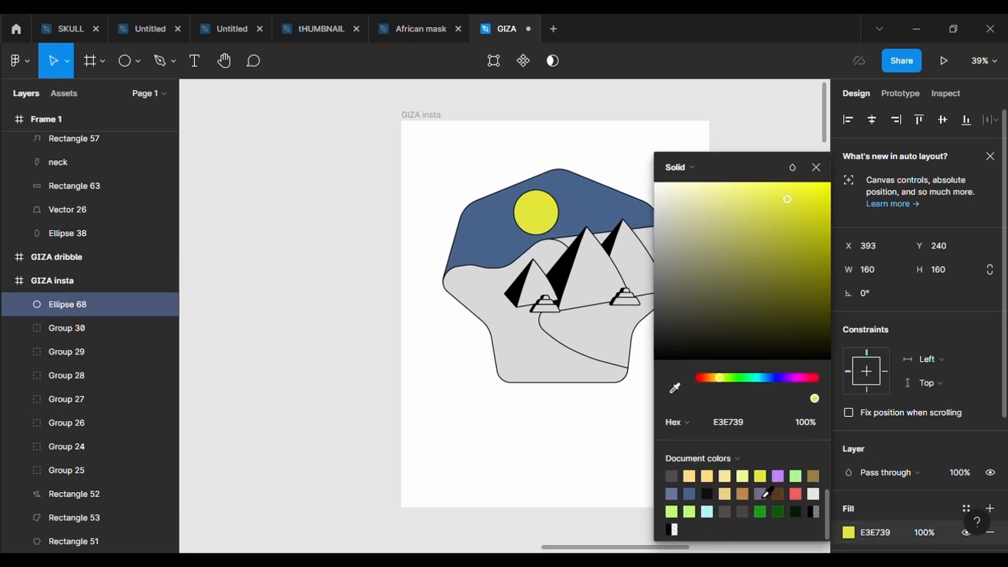
Fill the lit face of the middle pyramid with the sand color E9D281
click(599, 256)
double_click(600, 256)
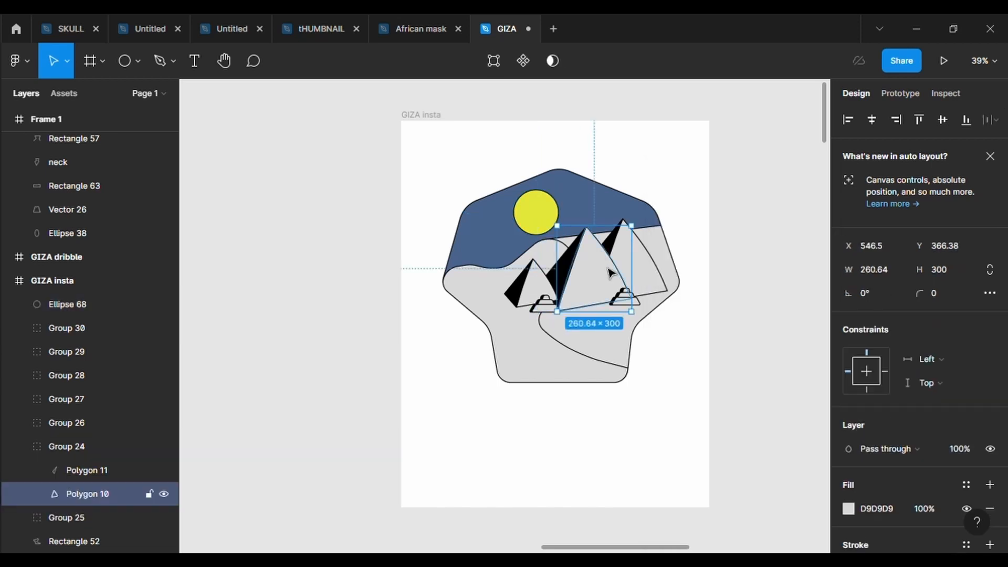
click(847, 509)
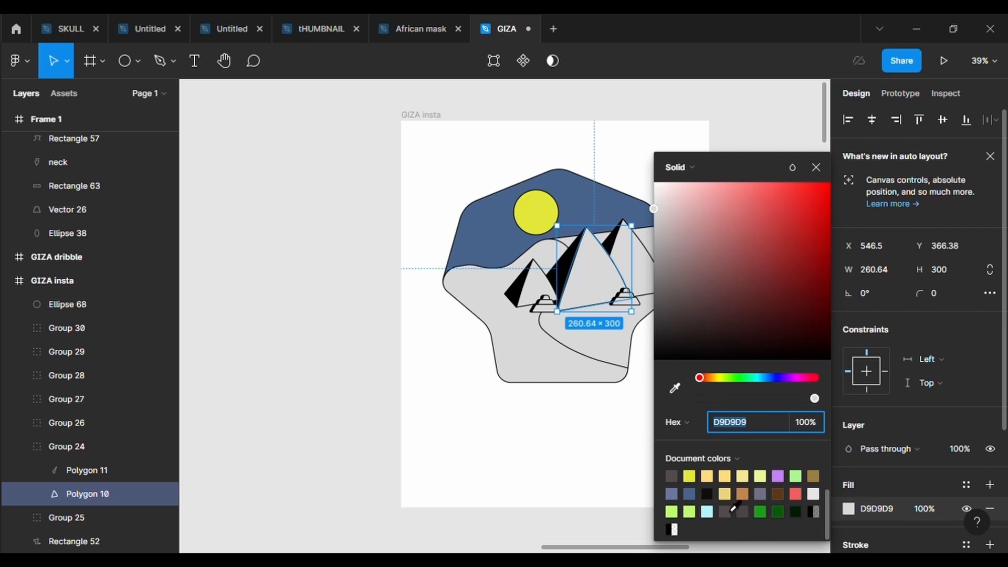
click(724, 493)
Fill the lit face of the rightmost pyramid with E9D281 sampled from the middle pyramid
double_click(652, 282)
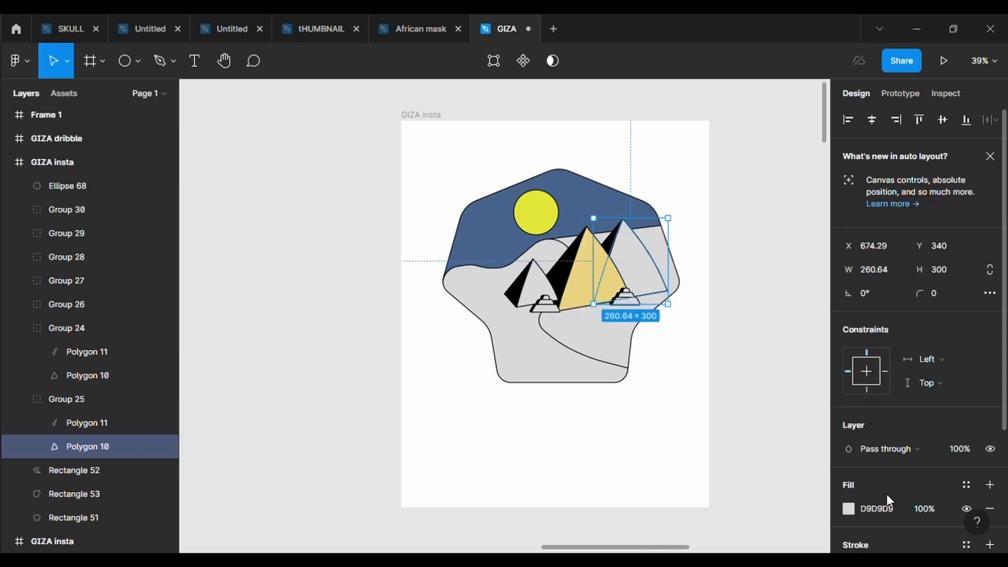
click(848, 508)
click(674, 388)
click(592, 300)
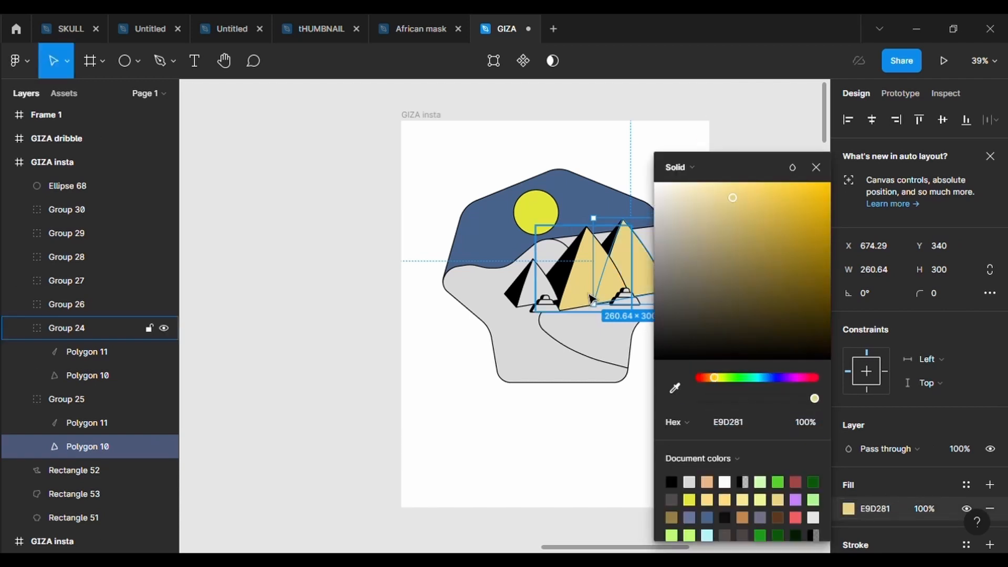
click(614, 468)
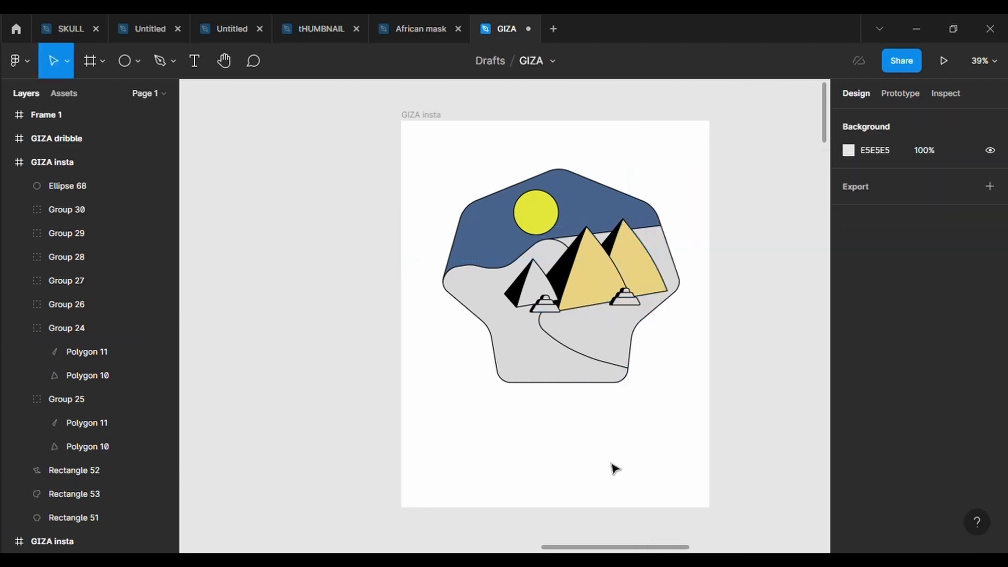
Fill the lit face of the small left pyramid with the sand color sampled from the middle pyramid
double_click(538, 288)
click(844, 508)
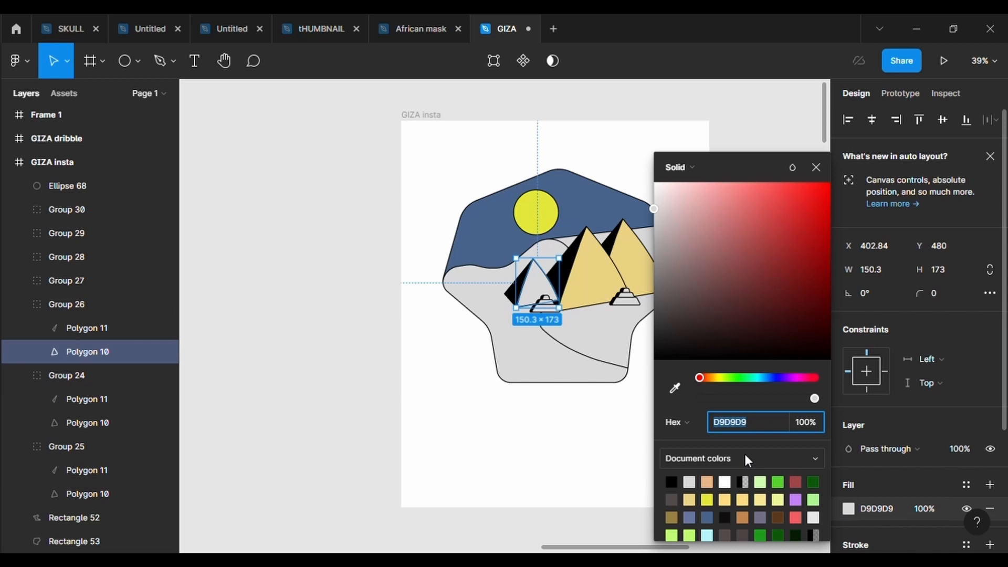
click(675, 388)
click(598, 273)
Fill the front dune, Rectangle 52, with the brown document color 5B391A and lighten the shade slightly
click(593, 369)
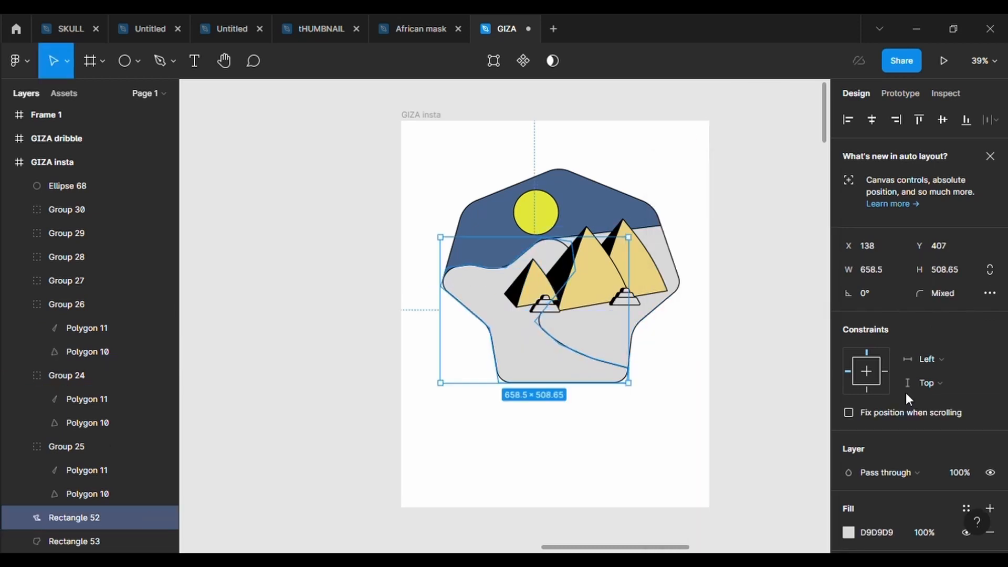
scroll(958, 443, down, 2)
click(847, 457)
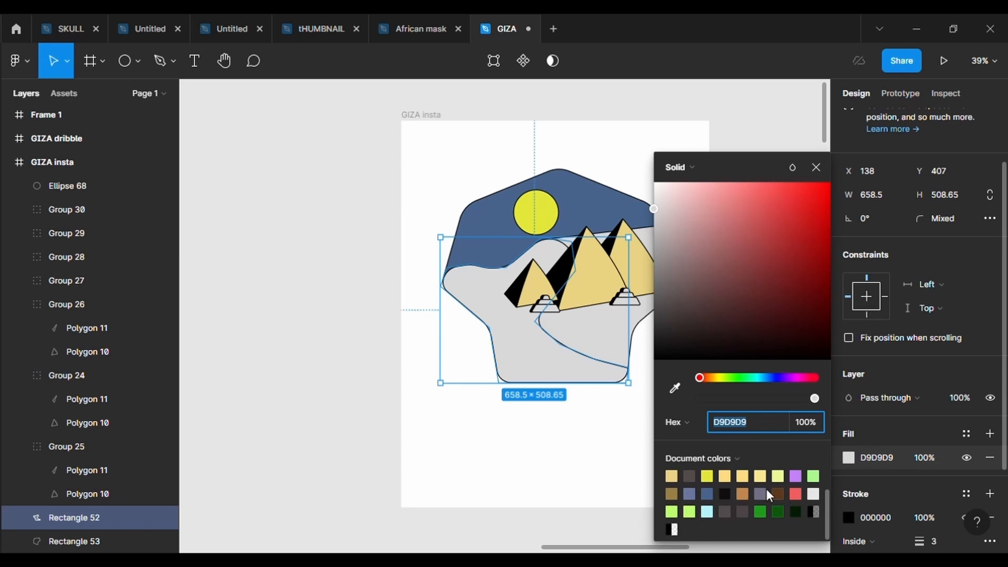
click(777, 493)
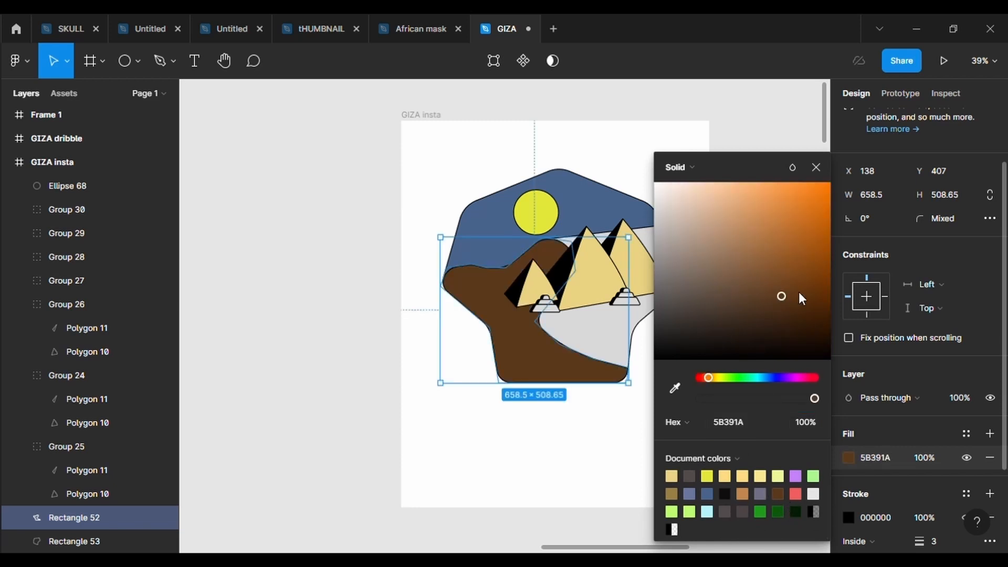
drag(779, 292, 777, 289)
click(616, 459)
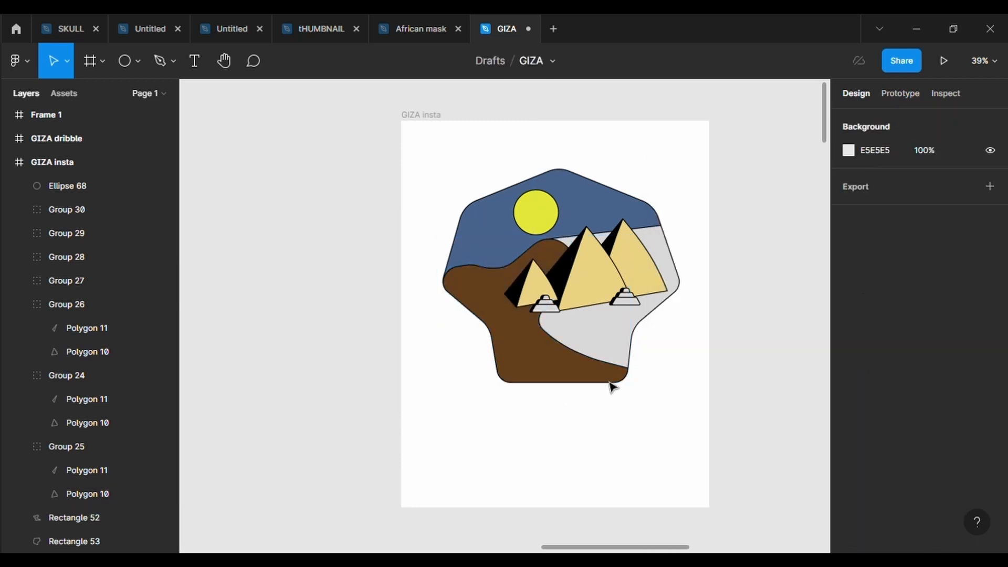
Fill the dune behind the pyramids, Rectangle 53, with the light orange EEA460
click(613, 338)
scroll(866, 314, down, 1)
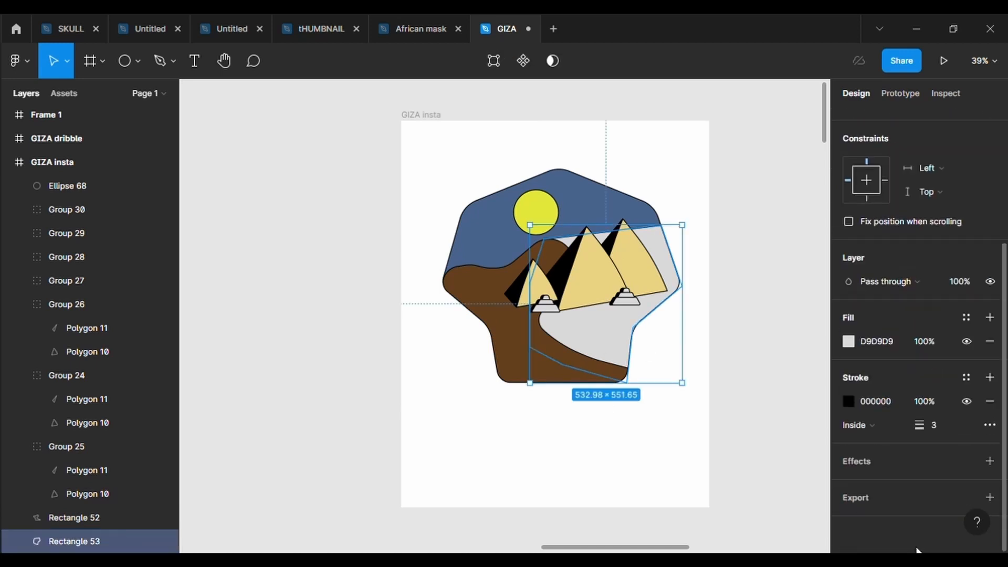
click(848, 341)
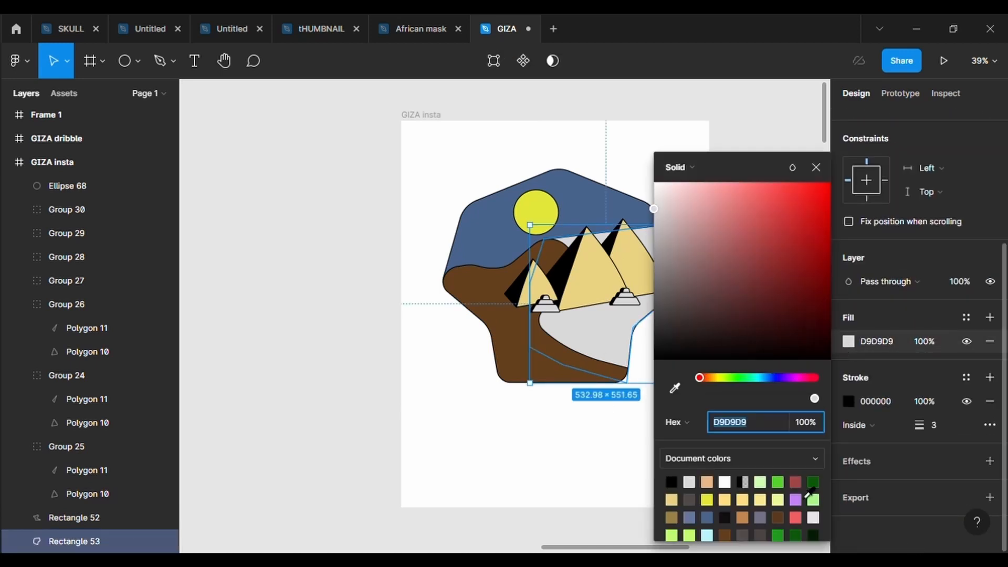
click(752, 530)
click(759, 194)
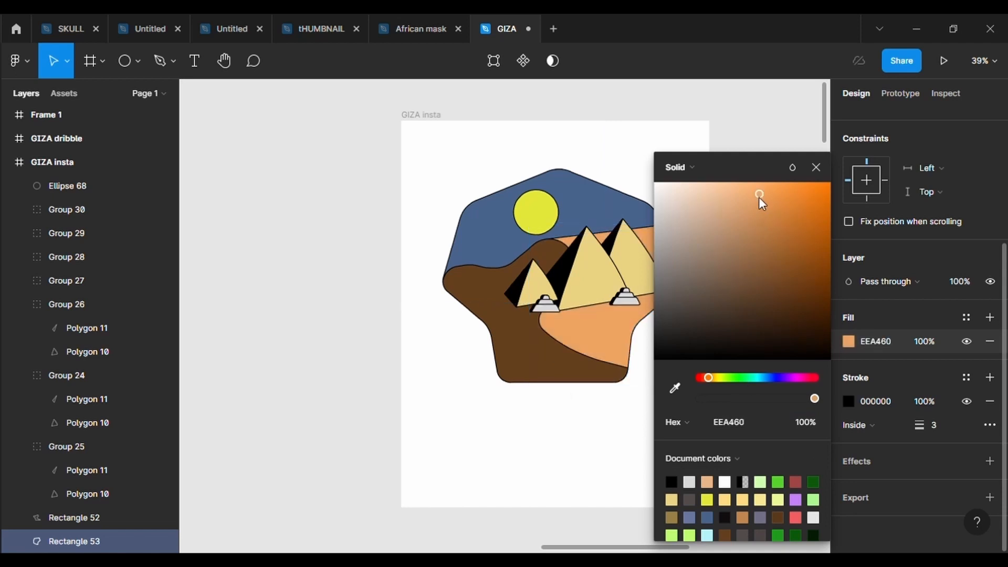
click(604, 435)
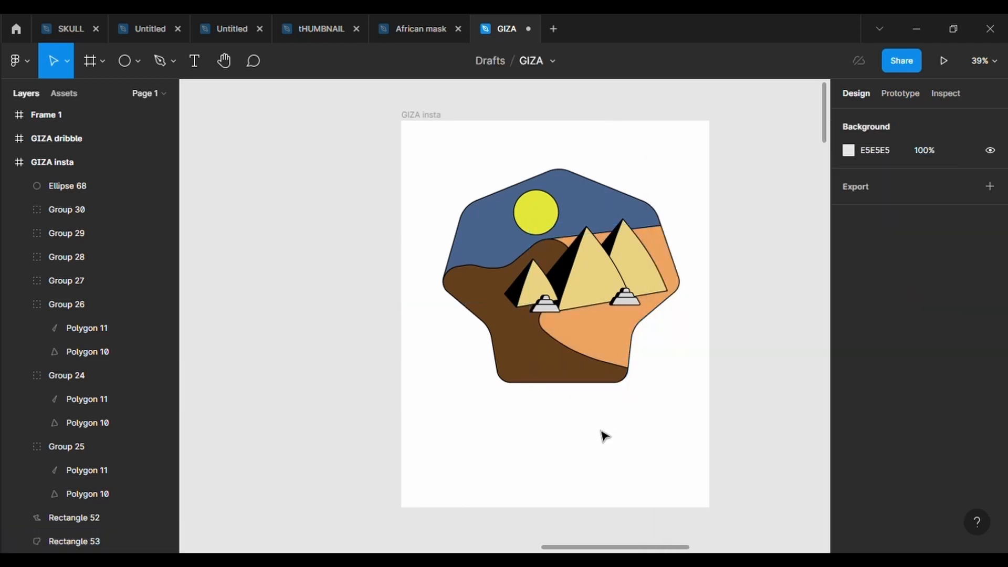
Fill the front group of the right tiered pyramid, Group 30, with E9D281 sampled from the large pyramid
click(625, 298)
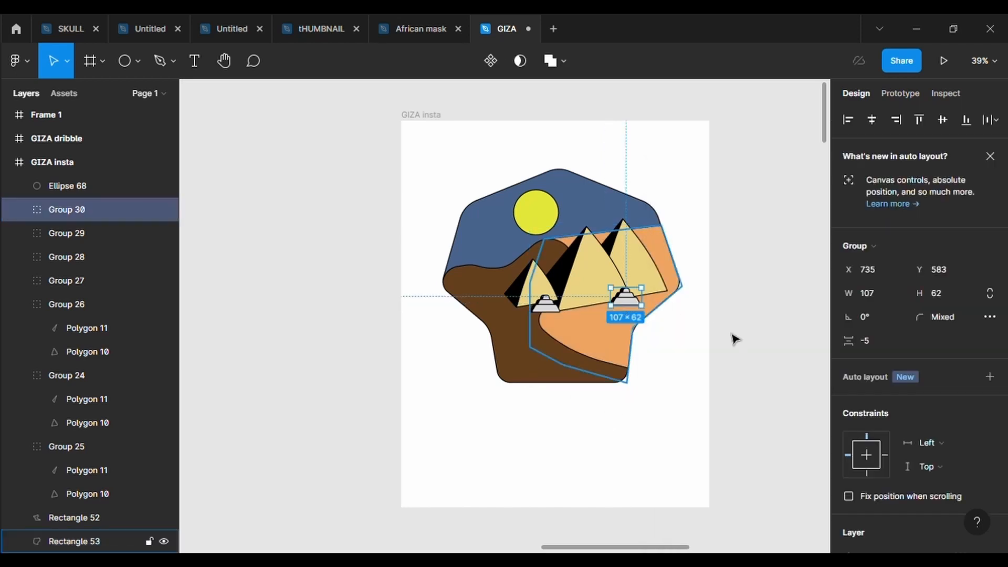
scroll(934, 412, down, 5)
scroll(934, 412, down, 1)
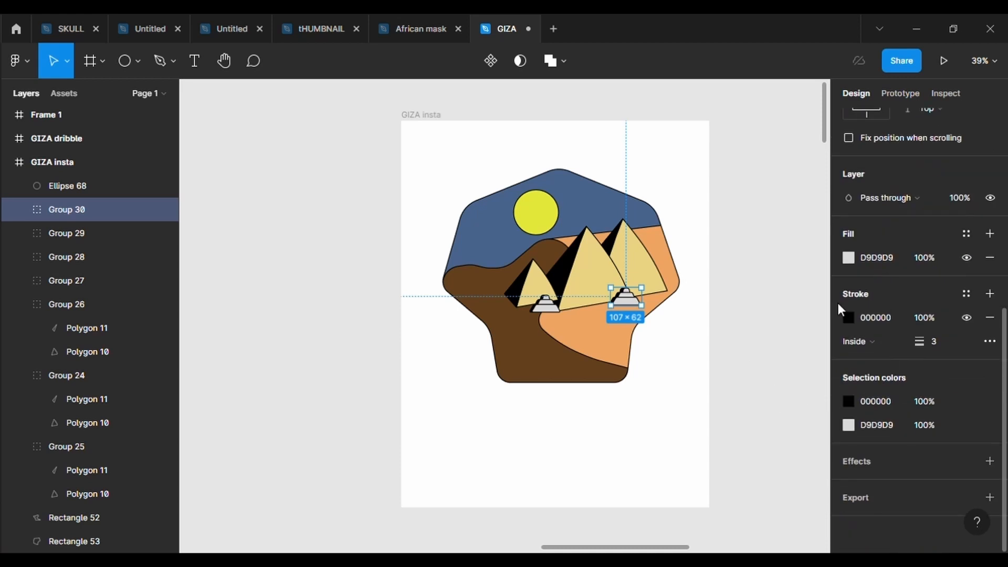
click(848, 257)
click(673, 388)
click(635, 270)
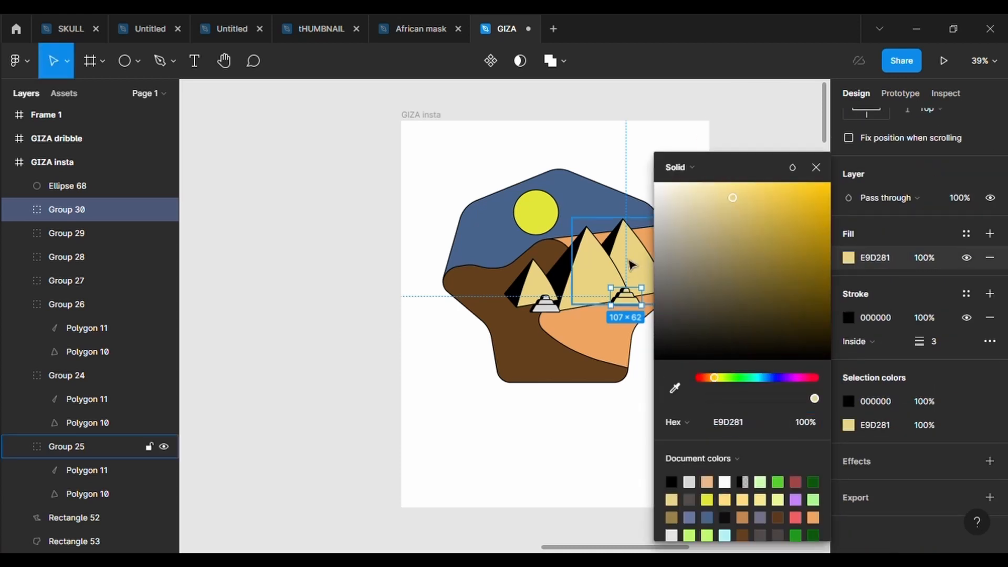
Fill the front group of the left tiered pyramid, Group 28, with the sand color E9D281 sampled from the right tiered pyramid
click(433, 489)
click(549, 315)
scroll(898, 389, down, 5)
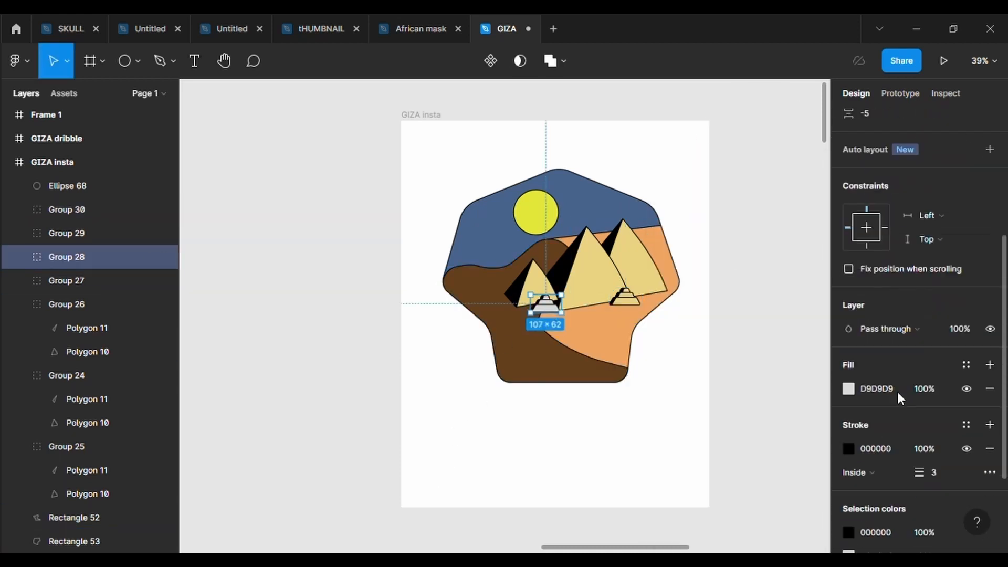
click(848, 361)
click(675, 387)
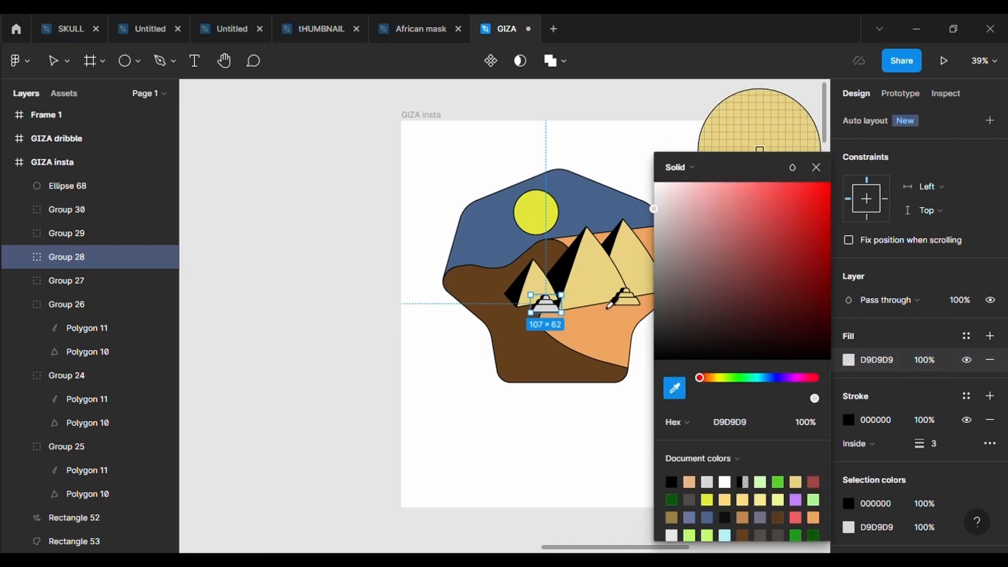
click(610, 299)
key(Escape)
Lighten the yellow fill of the sun, Ellipse 68, to a brighter shade
click(544, 226)
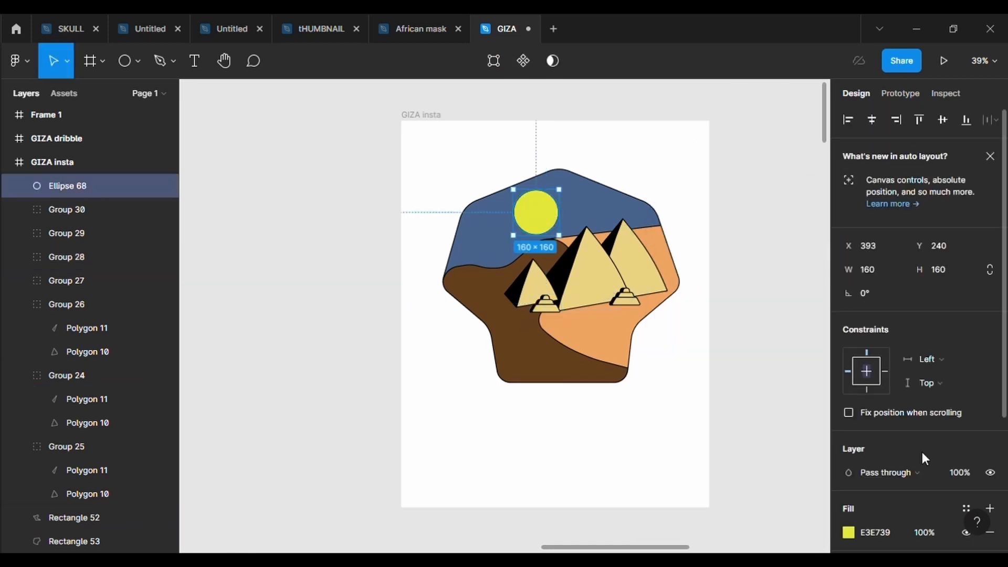
click(851, 530)
click(767, 193)
click(754, 101)
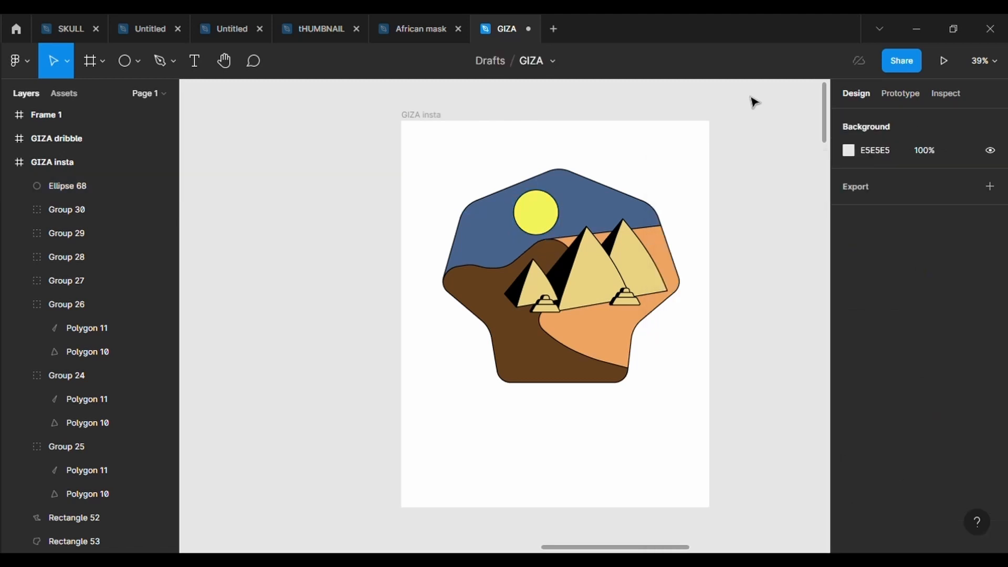
Fill the GIZA insta frame's background with the muted grey-purple document color
click(428, 115)
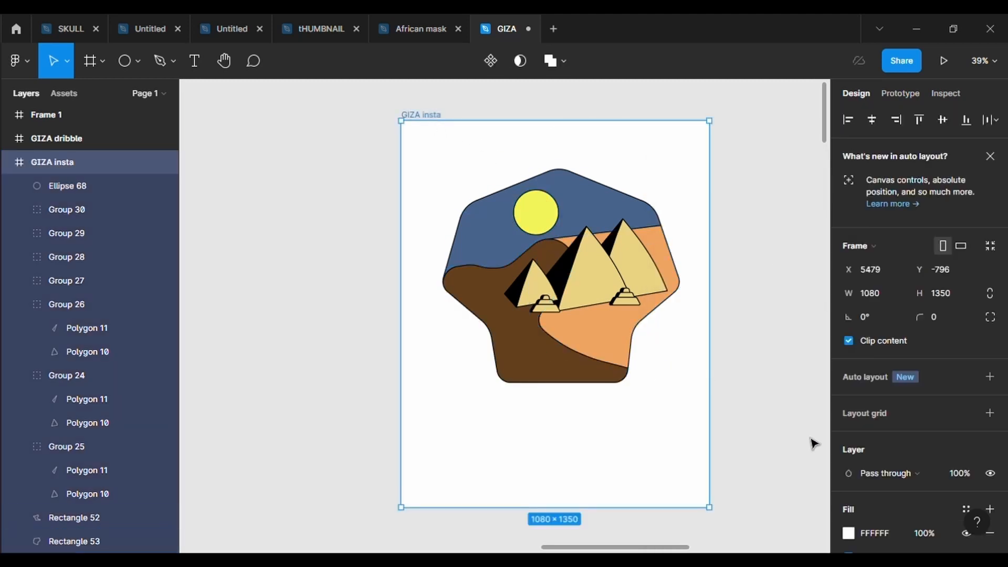
scroll(902, 441, down, 5)
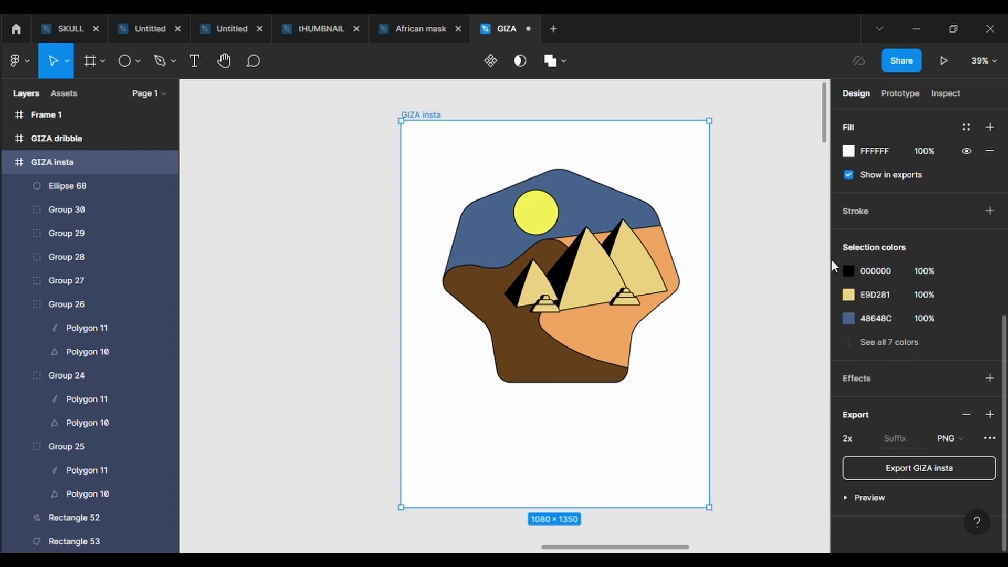
click(848, 151)
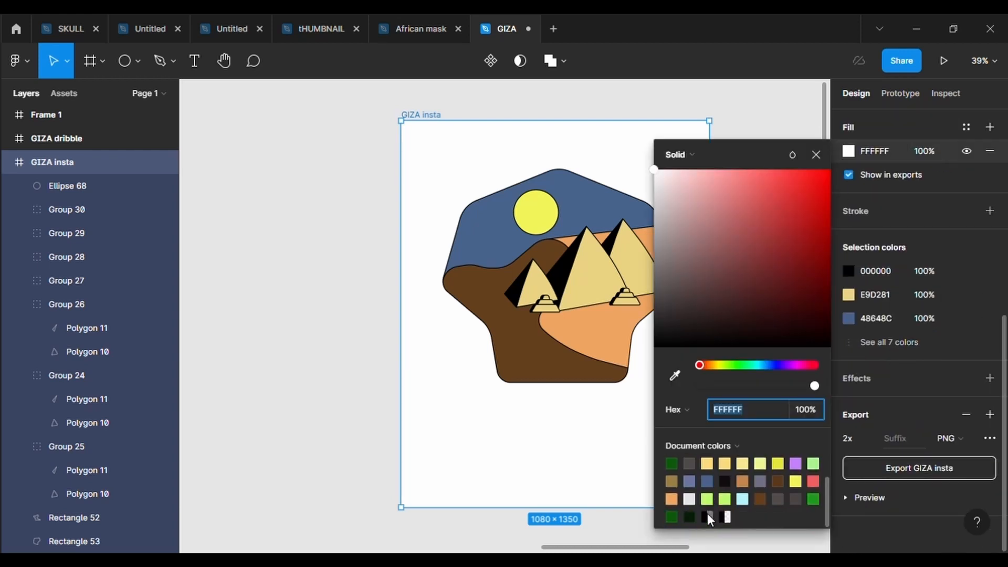
click(690, 496)
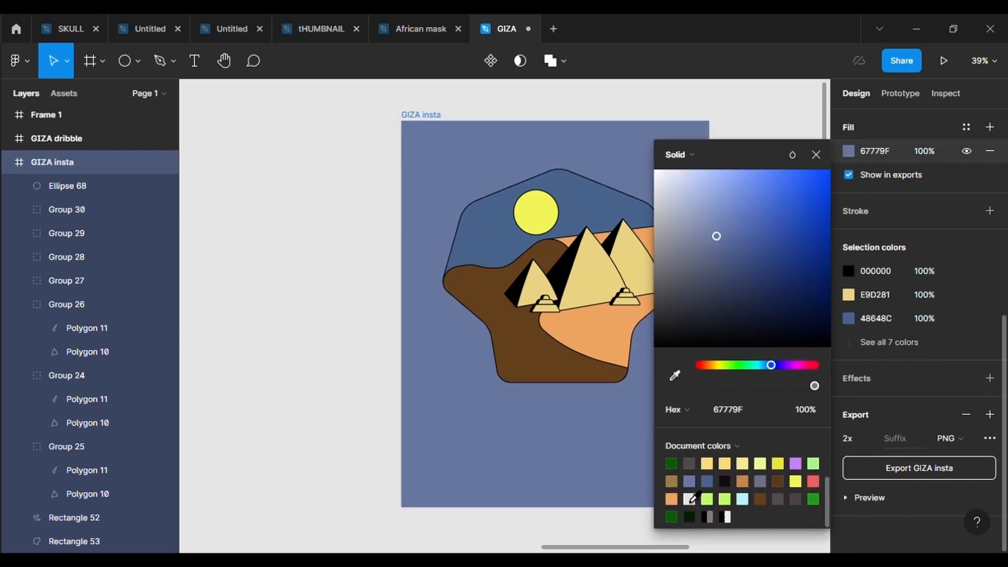
click(765, 486)
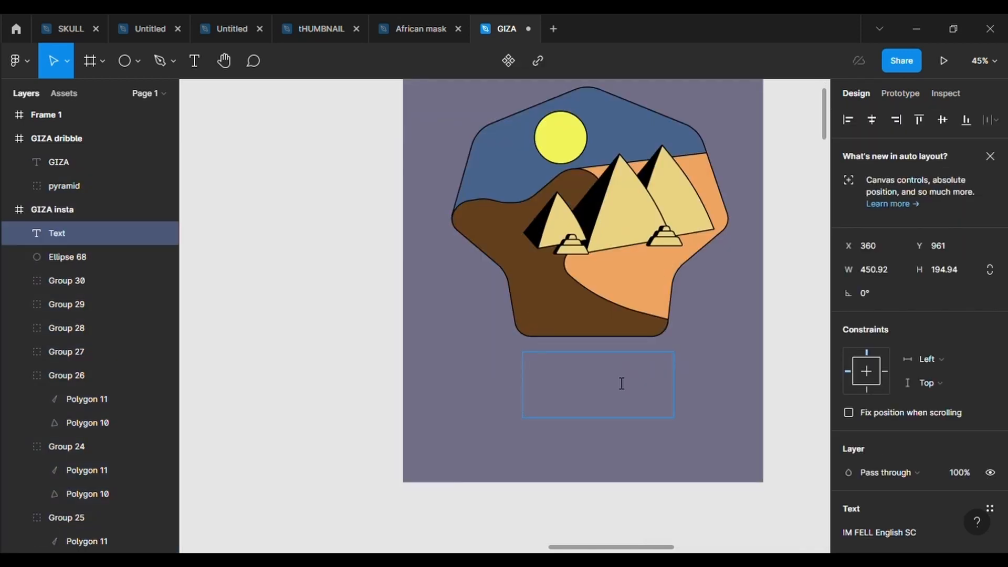
Add the title GIZA in IM FELL English SC in a text box about 451 × 195 below the head-like shape
text(G)
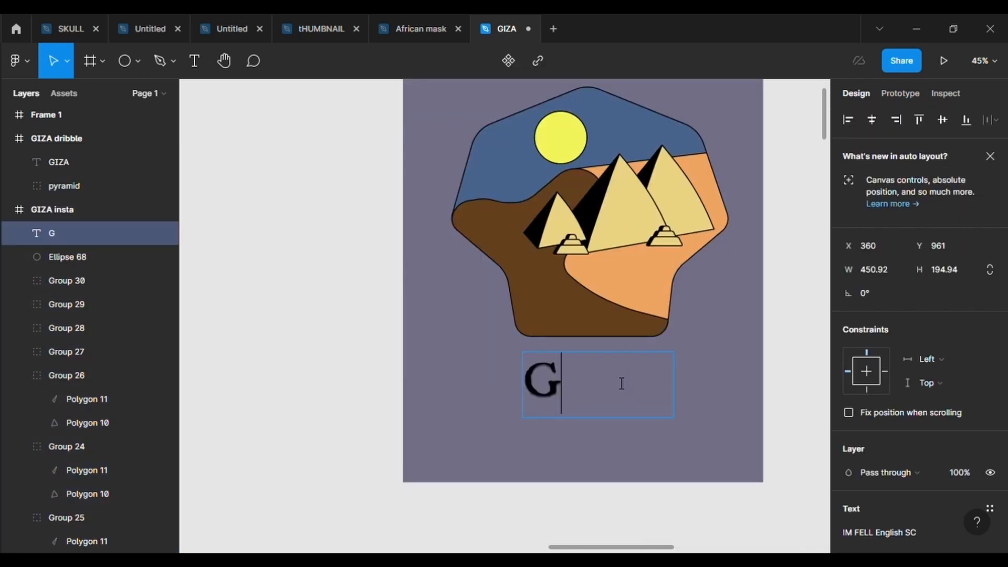
text(IZA)
key(Escape)
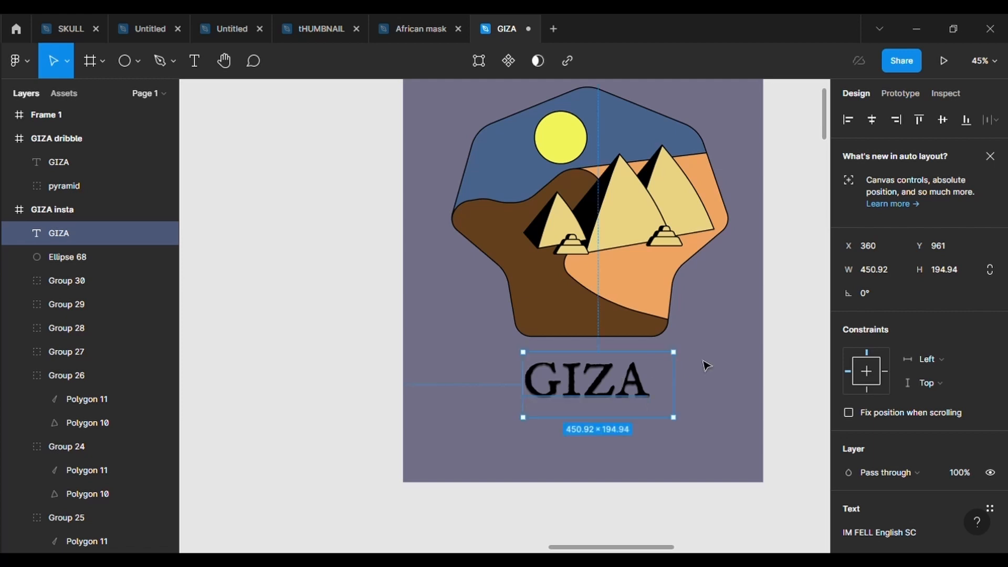
Move the GIZA title to about X 380, Y 954 to center its lettering beneath the head-like shape
click(705, 365)
click(598, 399)
drag(597, 399, 604, 397)
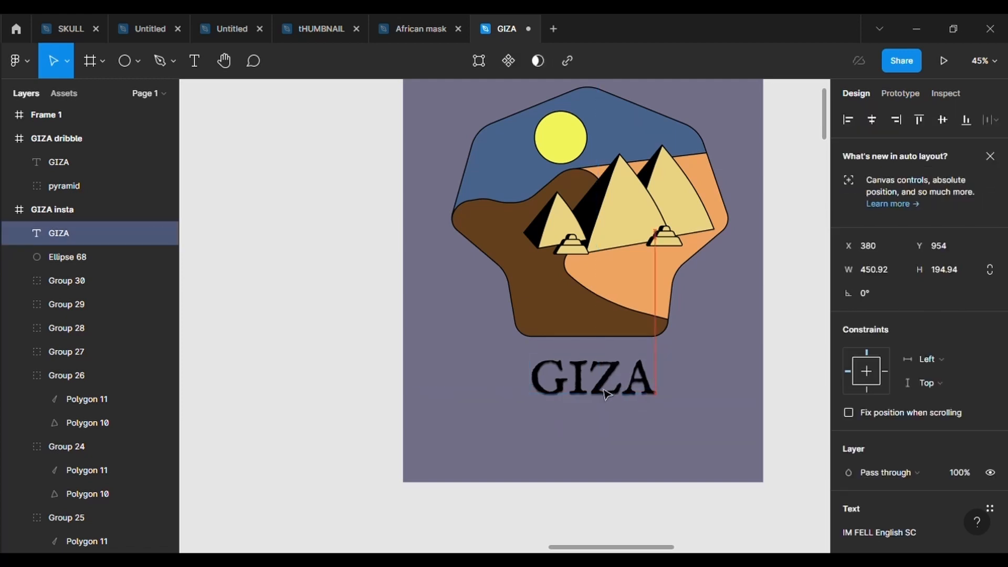
click(799, 390)
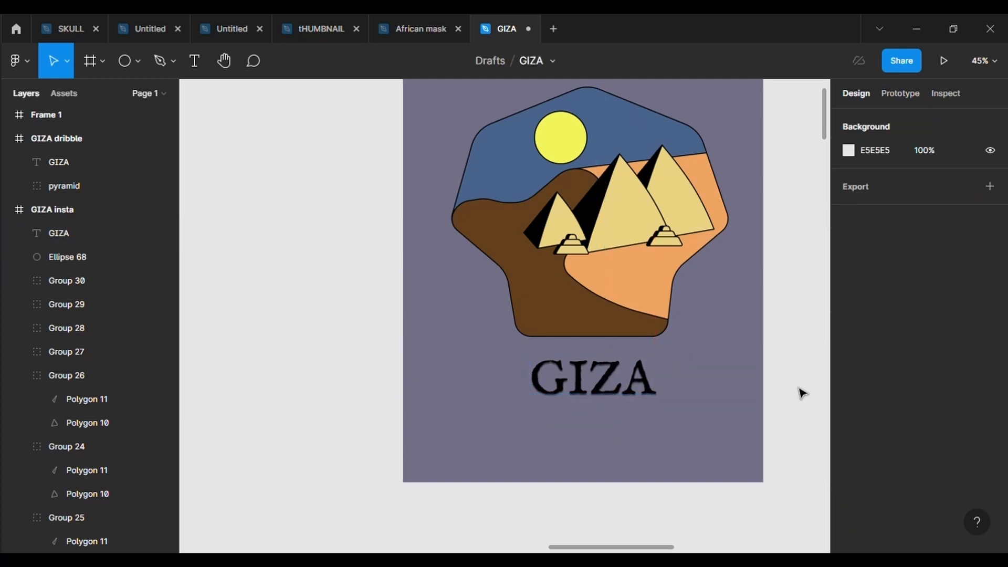
scroll(800, 393, up, 1)
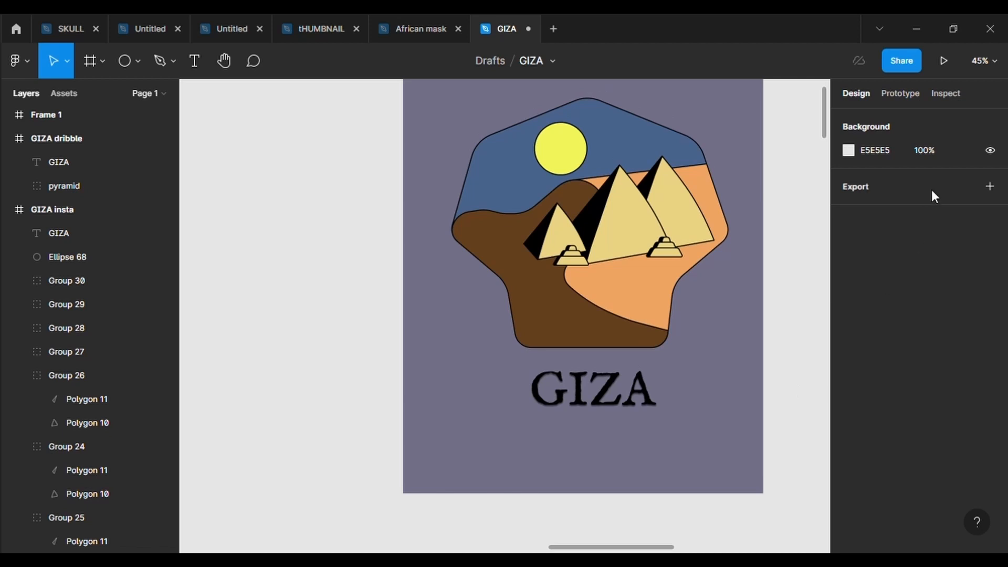